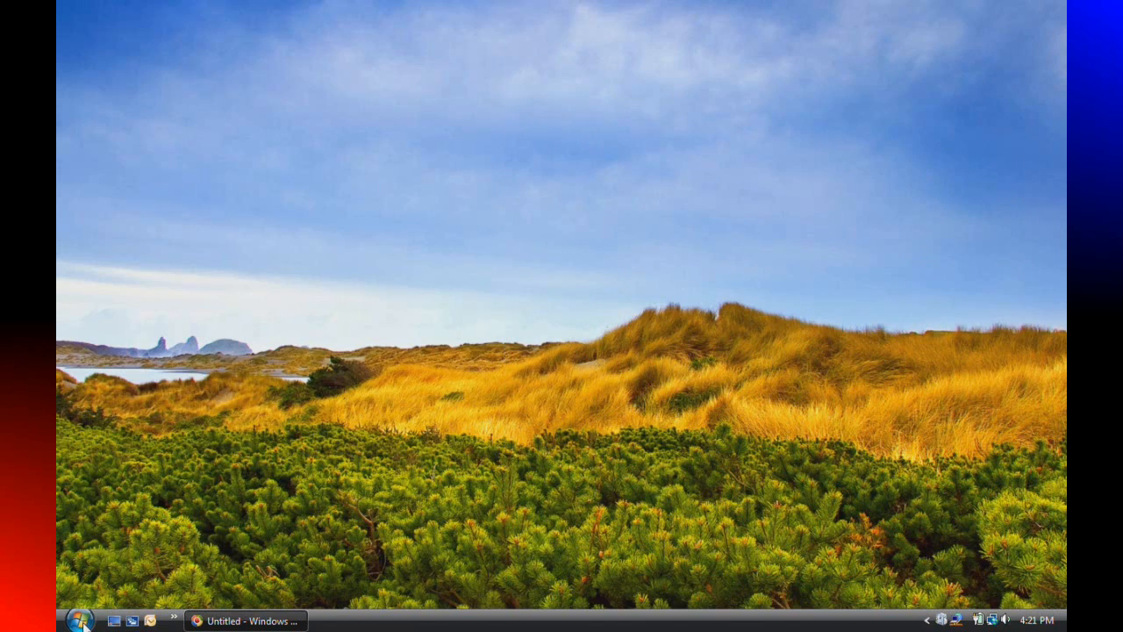
Launch Paint from the Windows accessories and have its window fill the whole screen.
{"action": "left_click", "coordinate": [80, 620]}
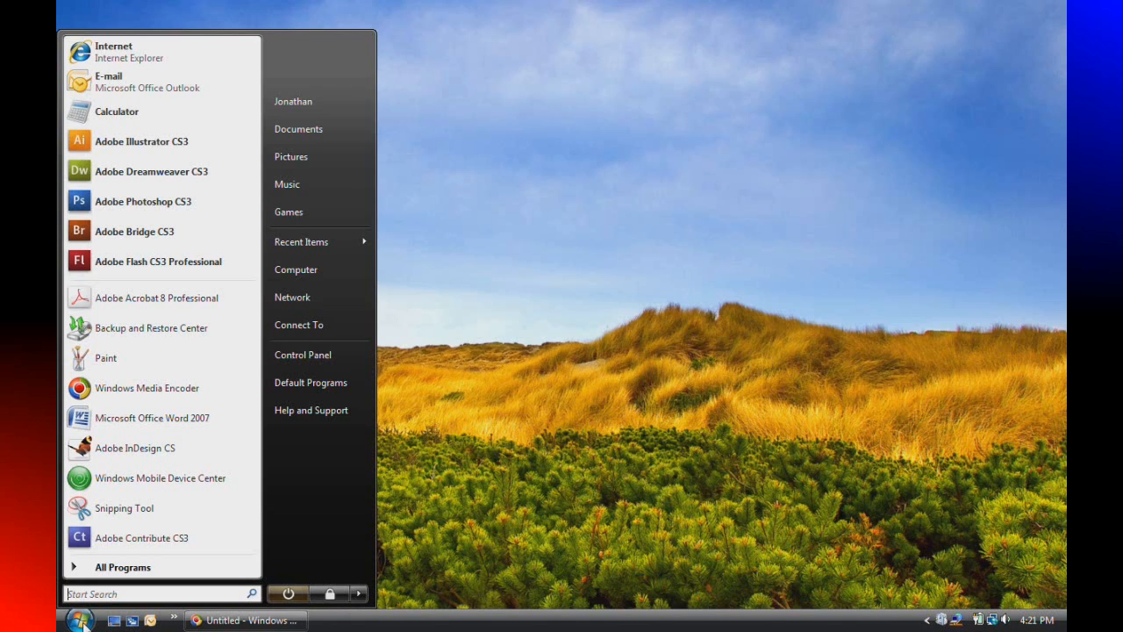
{"action": "left_click", "coordinate": [117, 569]}
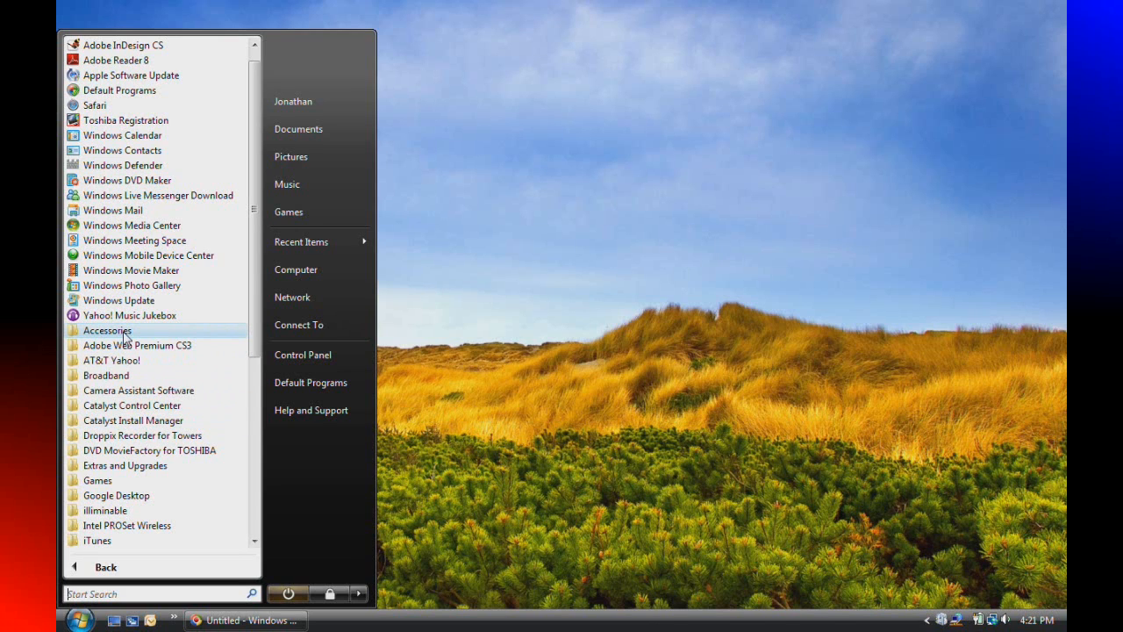
{"action": "left_click", "coordinate": [126, 333]}
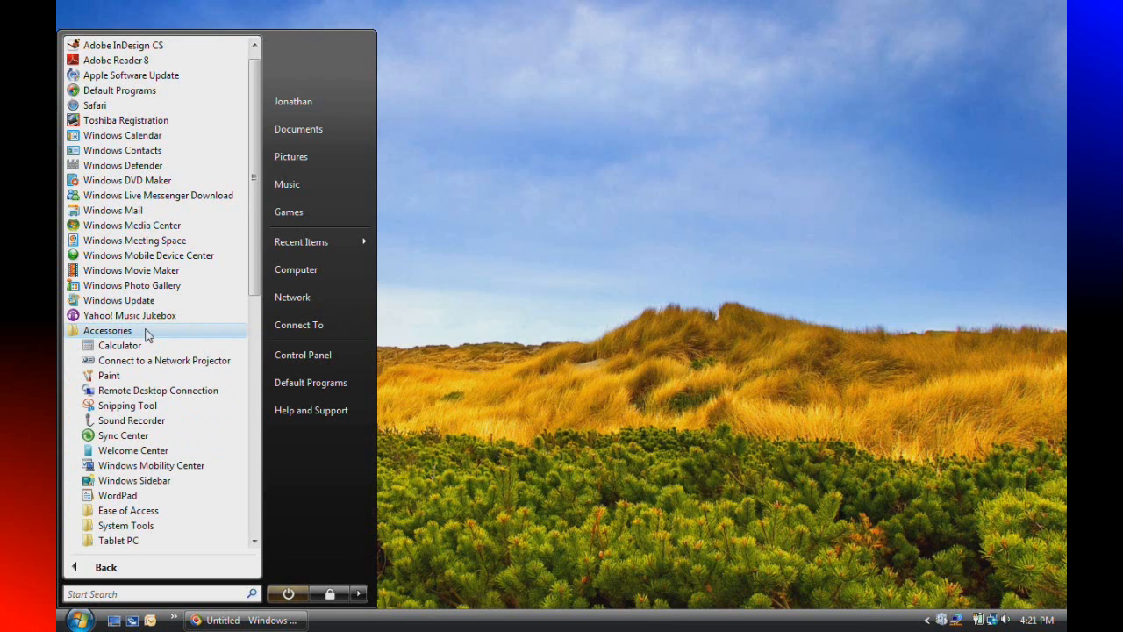
{"action": "left_click", "coordinate": [119, 376]}
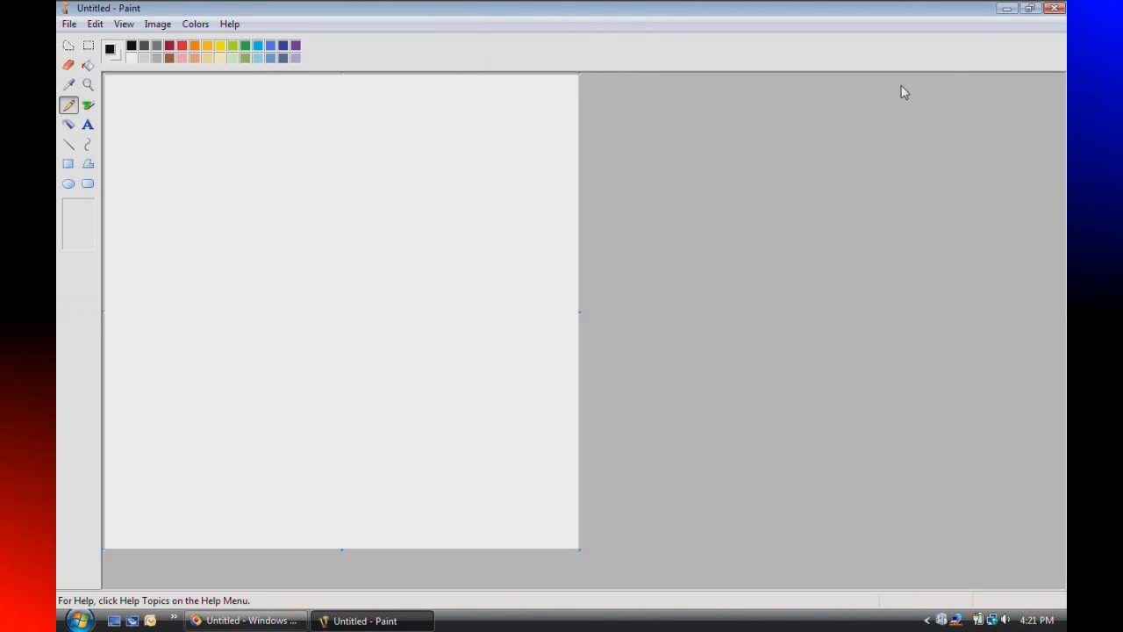
{"action": "left_click", "coordinate": [1032, 8]}
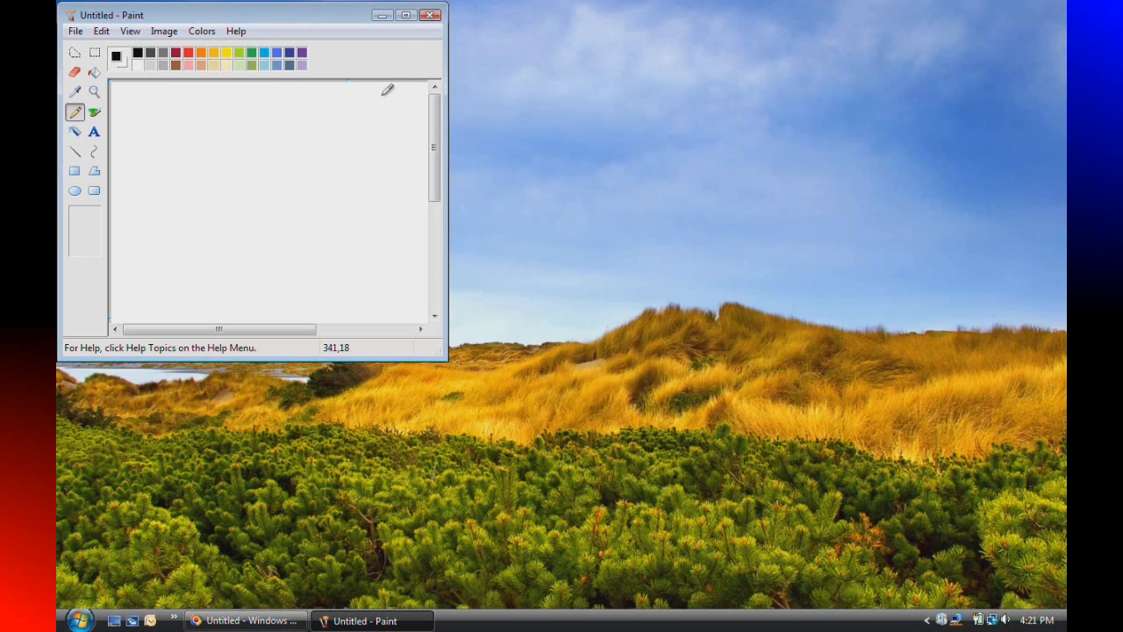
{"action": "left_click", "coordinate": [407, 16]}
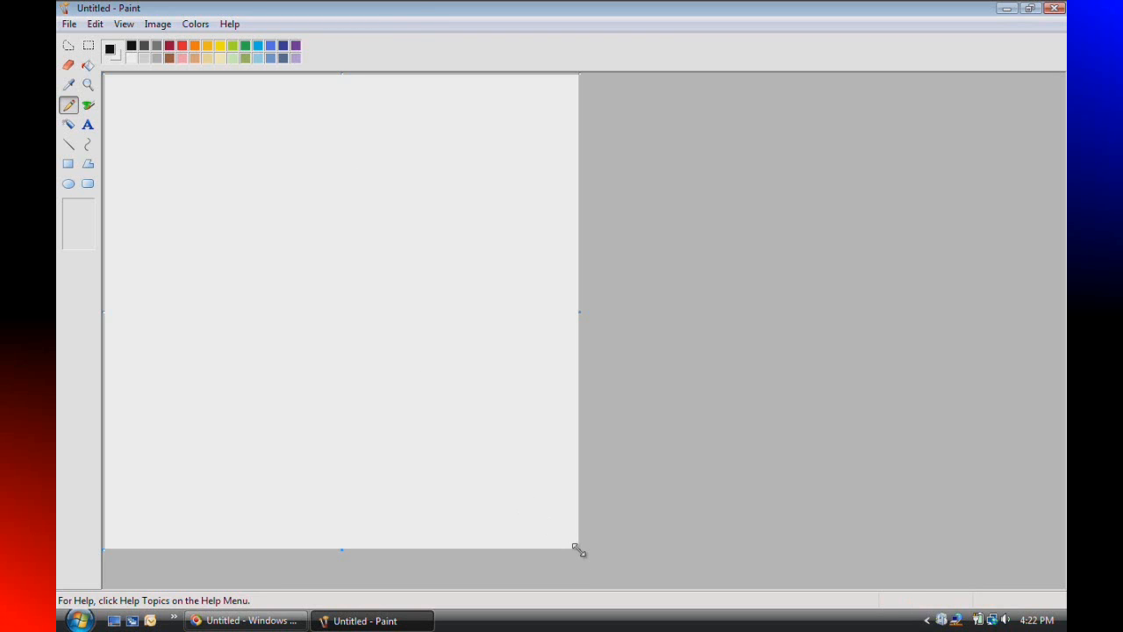
Set the blank canvas to a width of 600 and a height of 600 pixels.
{"action": "left_click_drag", "start_coordinate": [579, 549], "coordinate": [481, 286]}
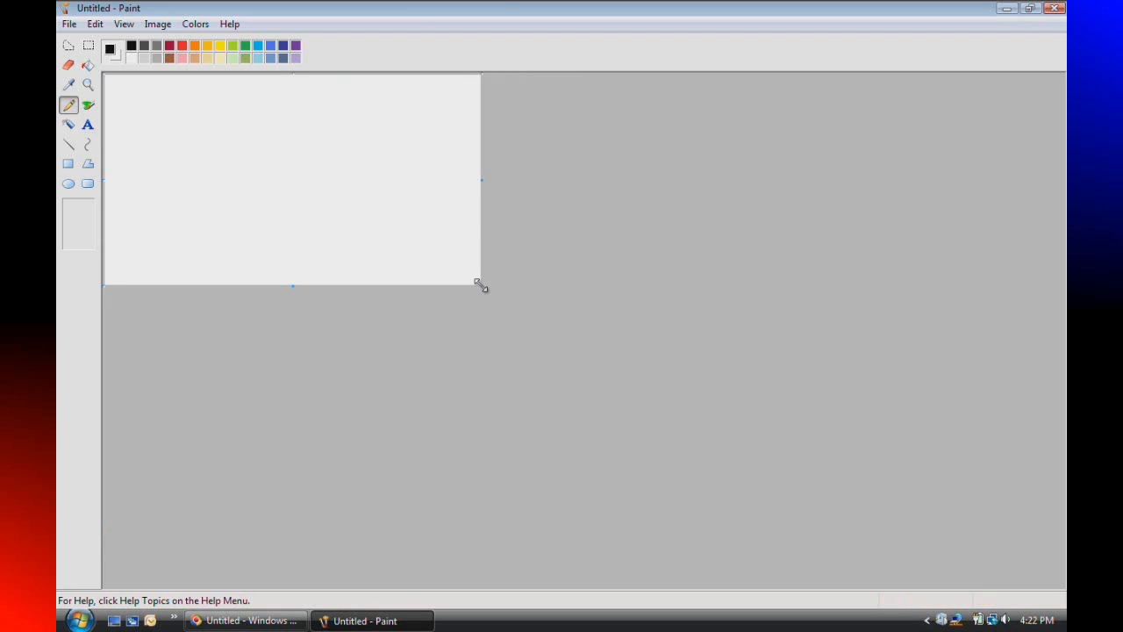
{"action": "left_click", "coordinate": [161, 26]}
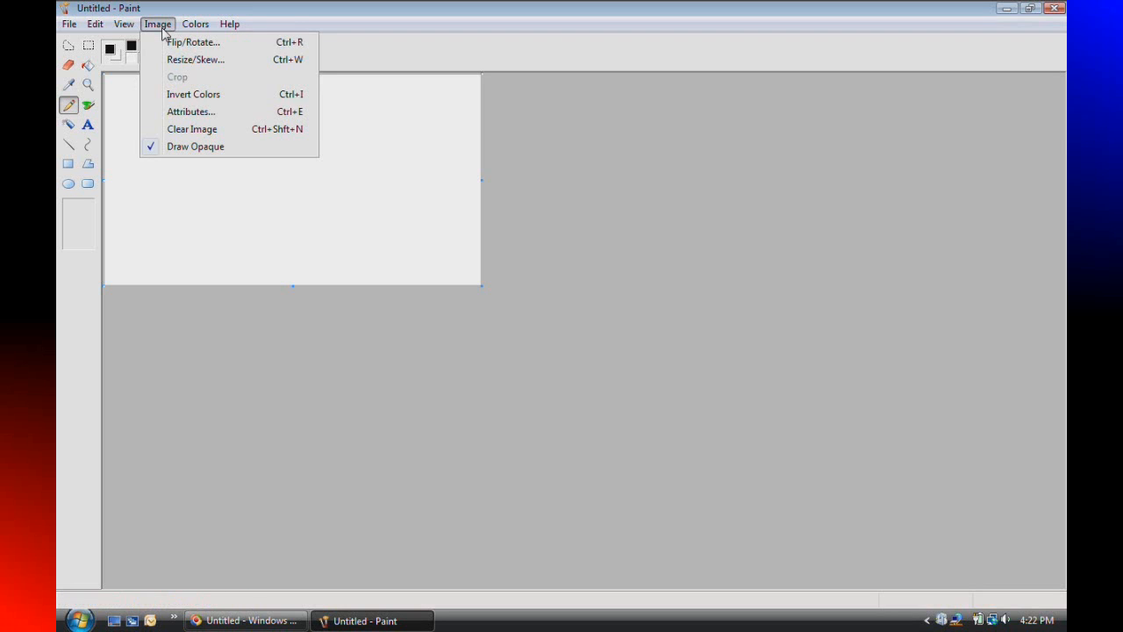
{"action": "left_click", "coordinate": [202, 112]}
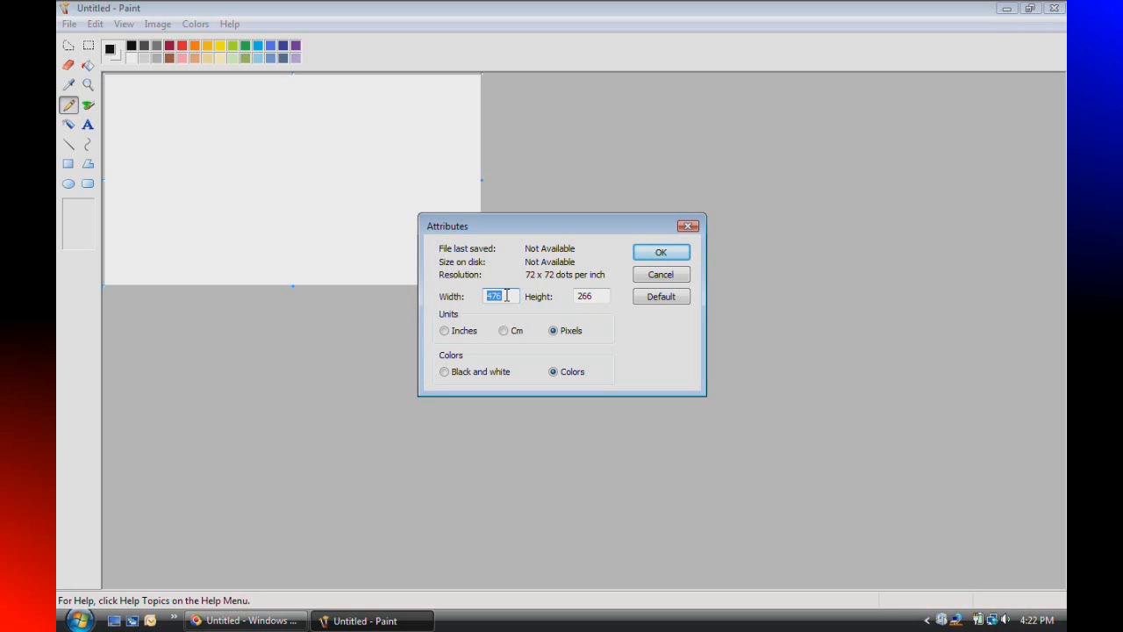
{"action": "type", "text": "600"}
{"action": "left_click_drag", "start_coordinate": [591, 296], "coordinate": [564, 296]}
{"action": "type", "text": "600"}
{"action": "left_click", "coordinate": [661, 253]}
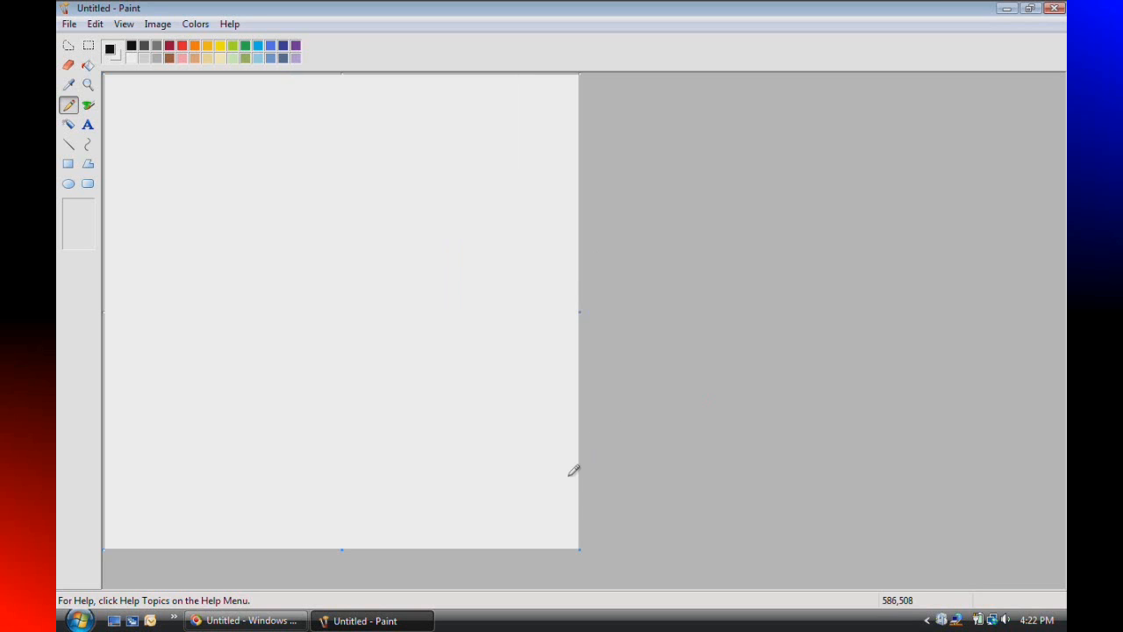
Check the canvas width and height in the image attributes.
{"action": "left_click", "coordinate": [158, 24]}
{"action": "left_click", "coordinate": [189, 111]}
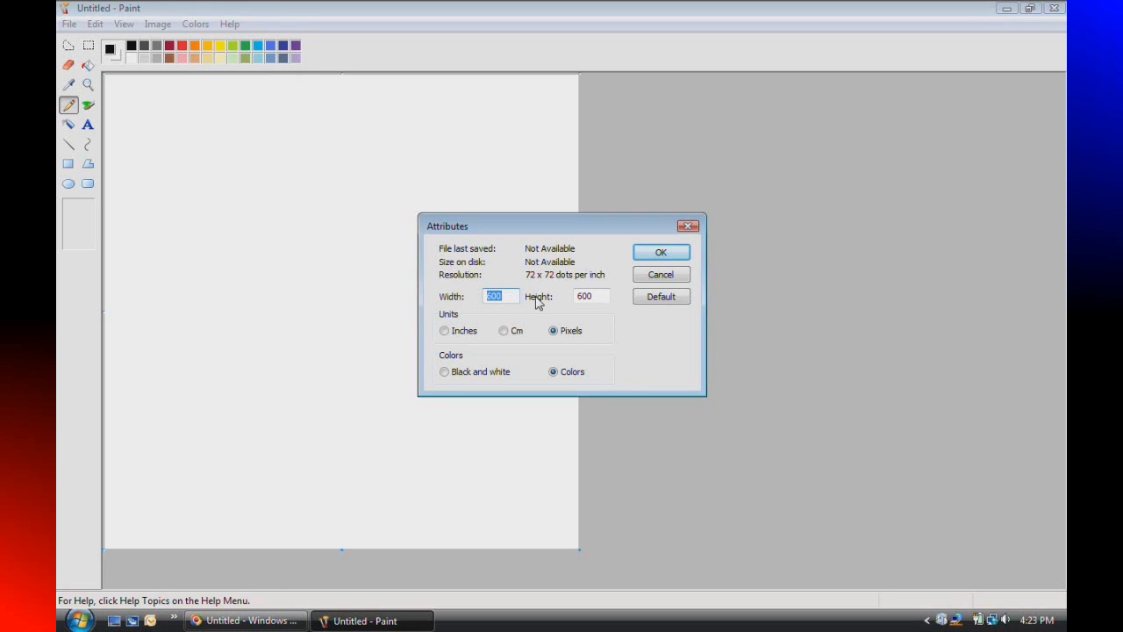
{"action": "left_click", "coordinate": [663, 254]}
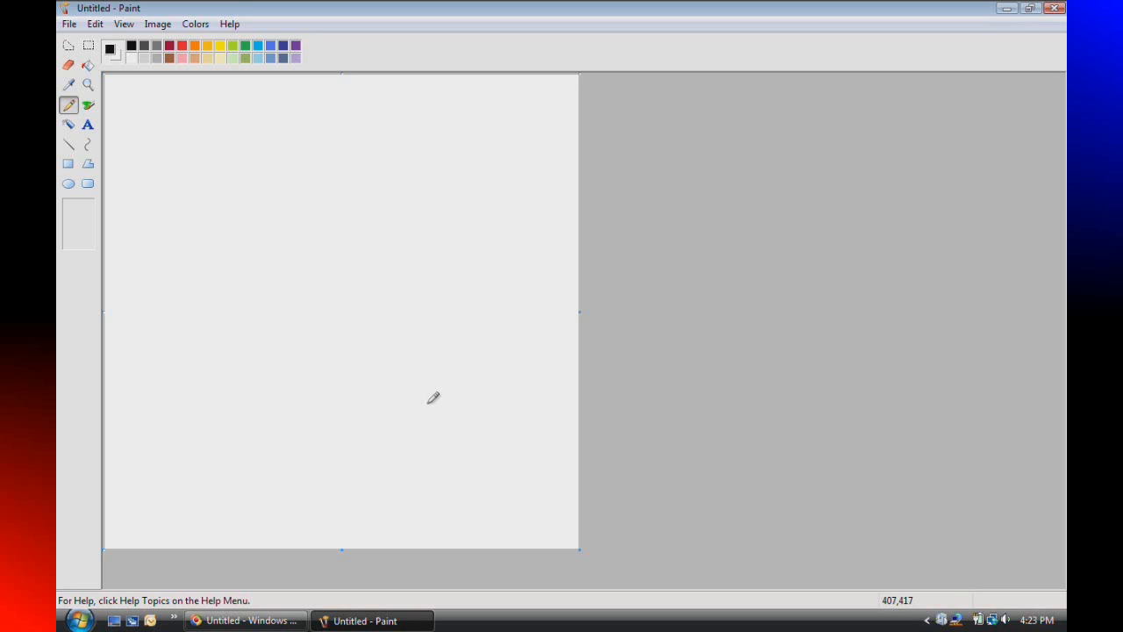
Start saving a copy of the image as Radial Design 3.bmp in the 24-bit Bitmap format.
{"action": "left_click", "coordinate": [69, 24]}
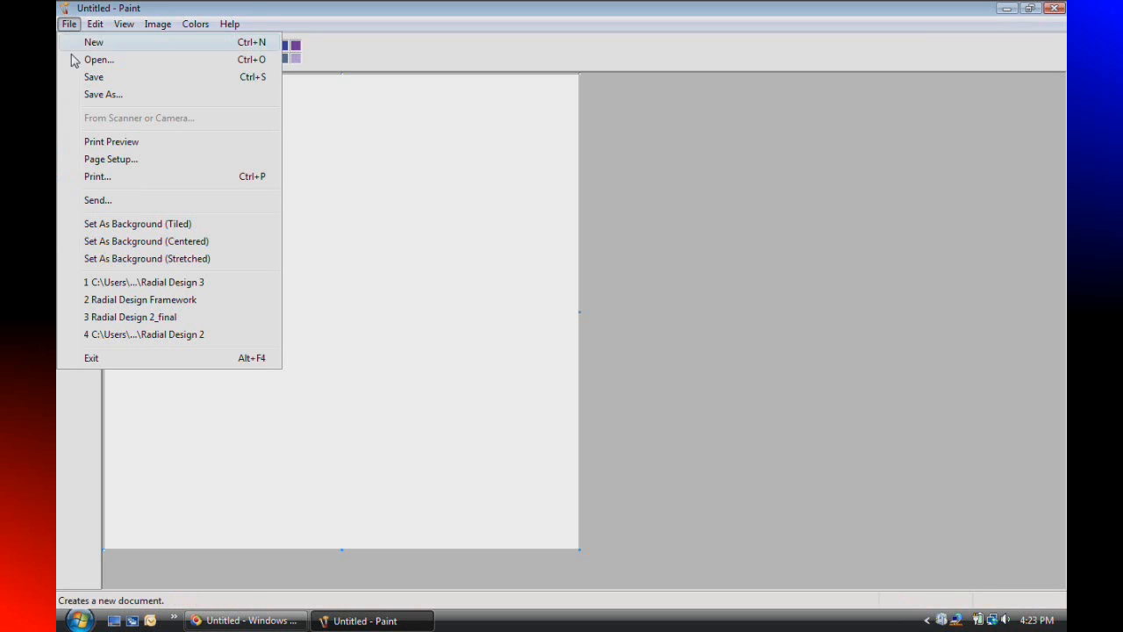
{"action": "left_click", "coordinate": [103, 94]}
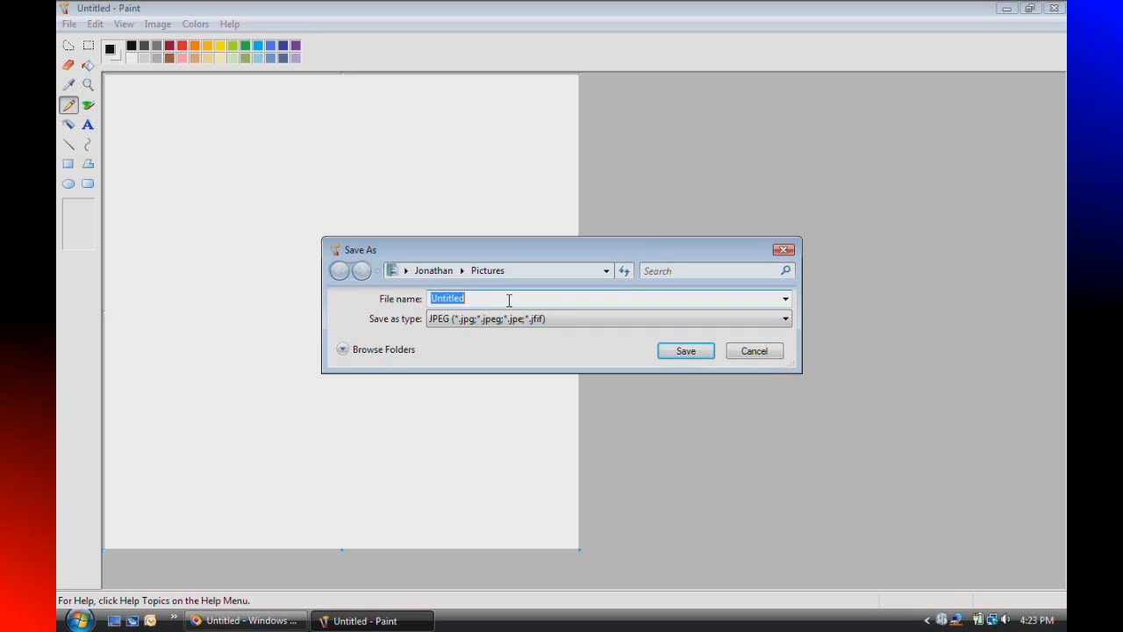
{"action": "type", "text": "Radial D"}
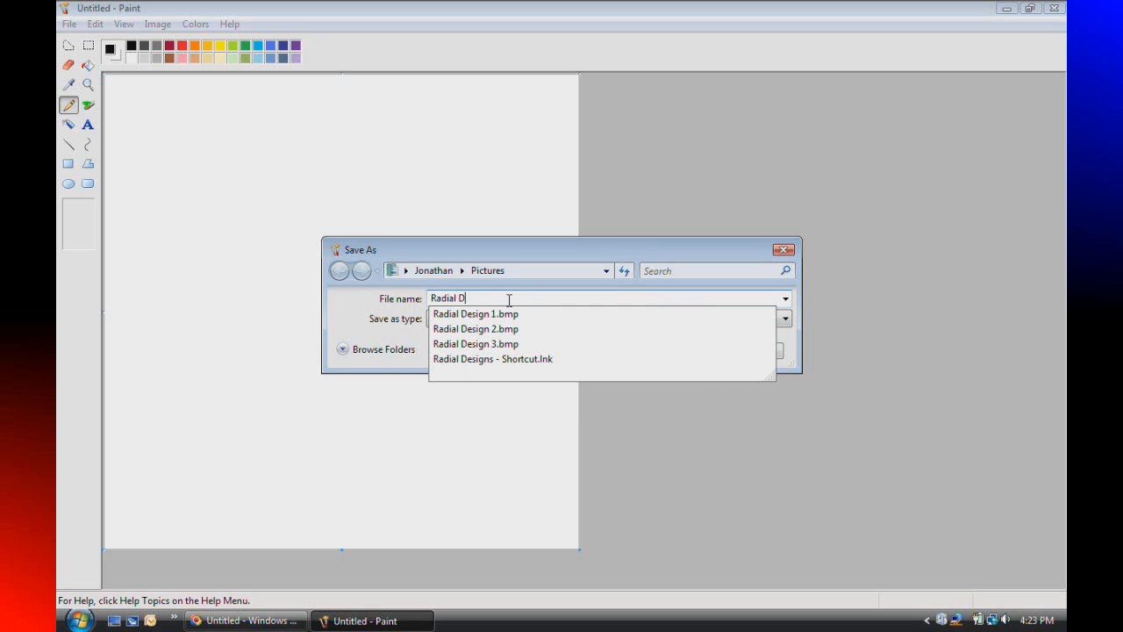
{"action": "type", "text": "esign 3"}
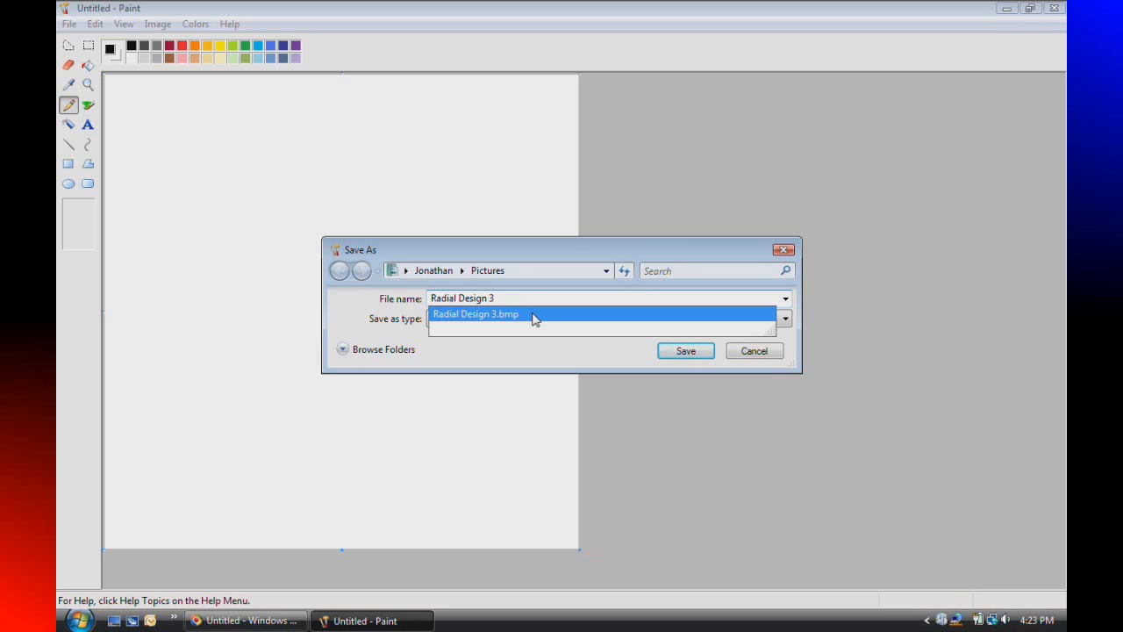
{"action": "left_click", "coordinate": [533, 318]}
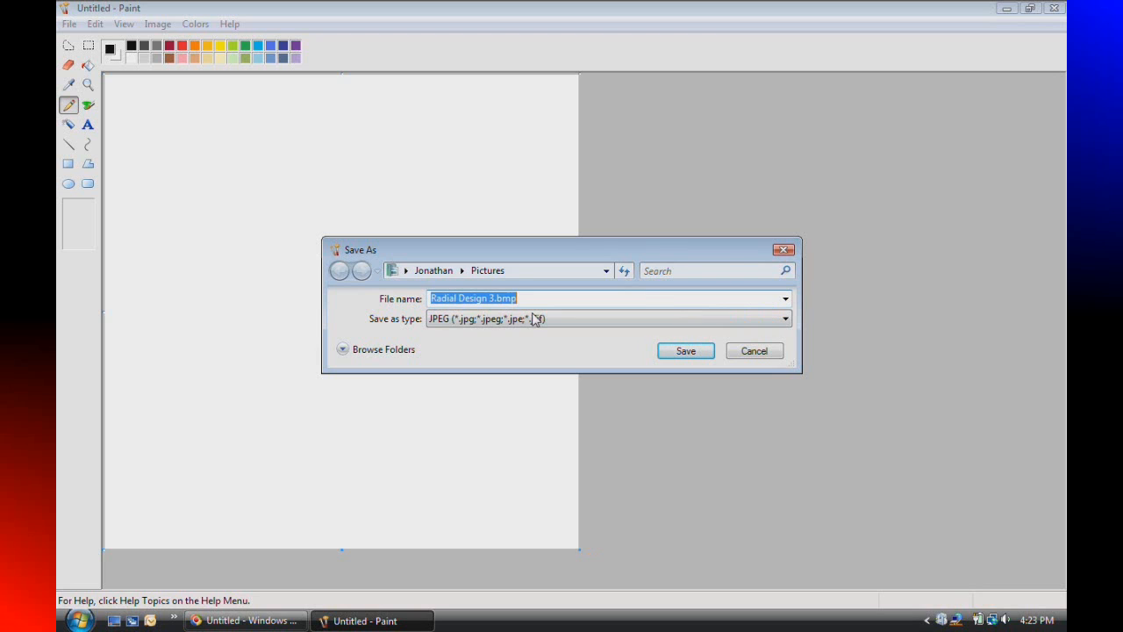
{"action": "left_click", "coordinate": [577, 323]}
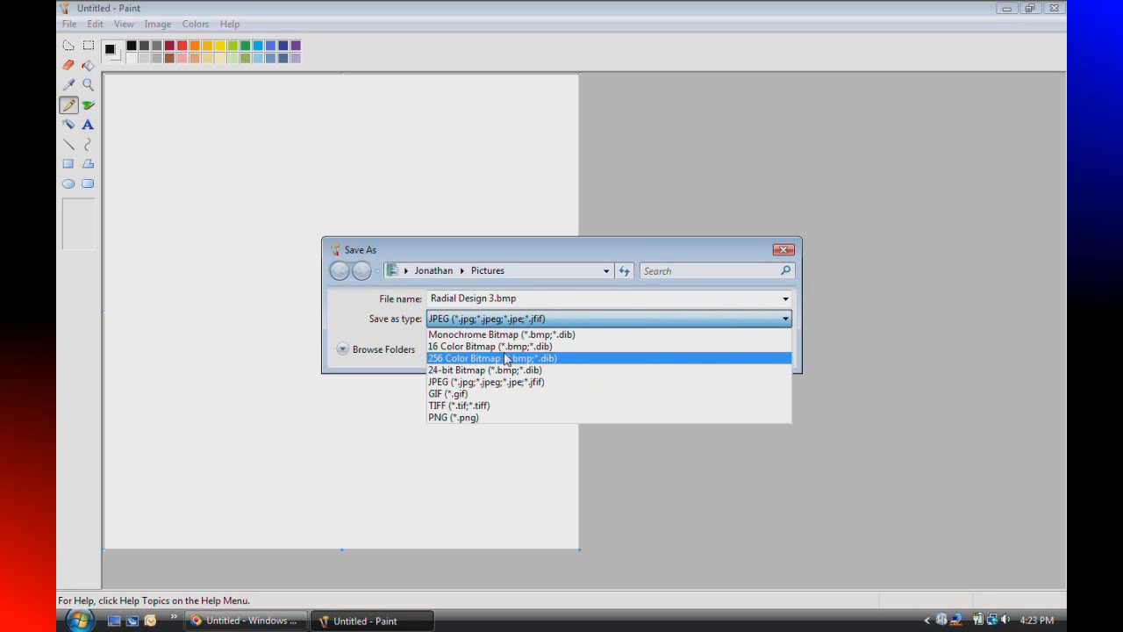
{"action": "left_click", "coordinate": [486, 378]}
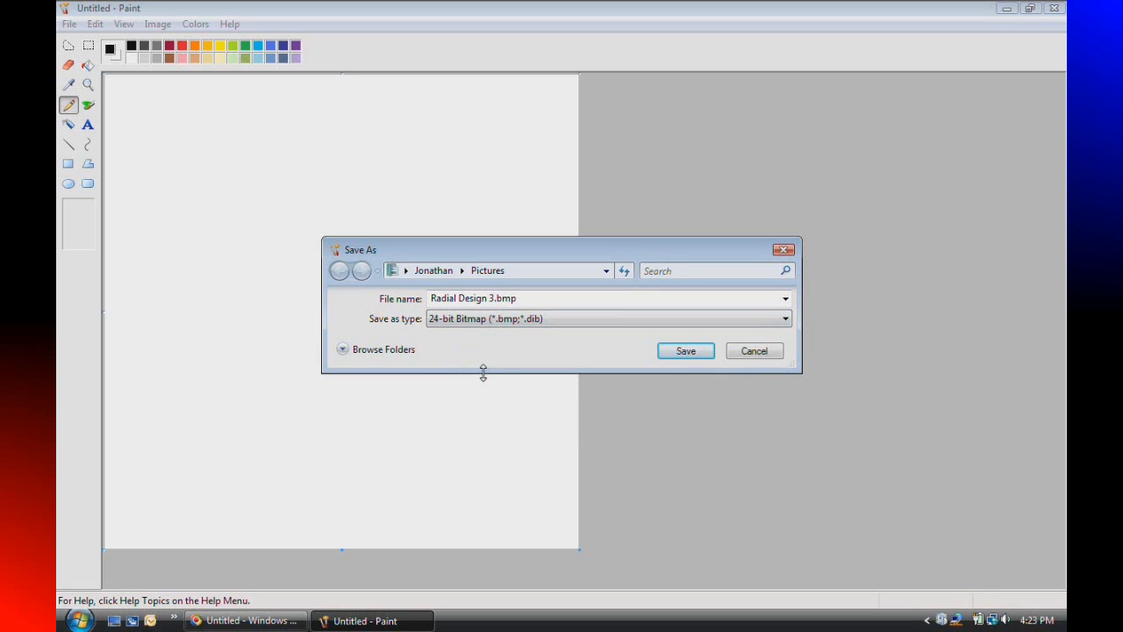
Shorten the file name to Radial Design 3 and save the image, replacing the existing file.
{"action": "left_click", "coordinate": [519, 298]}
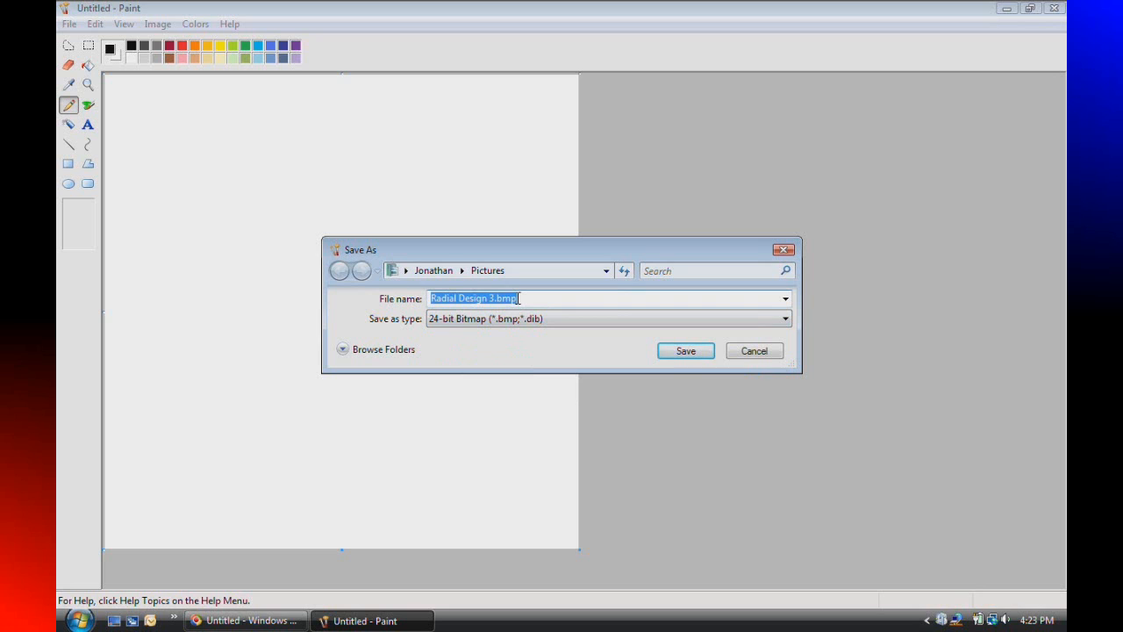
{"action": "left_click", "coordinate": [519, 298]}
{"action": "key", "text": "BackSpace"}
{"action": "key", "text": "BackSpace"}
{"action": "key", "text": "BackSpace"}
{"action": "key", "text": "BackSpace"}
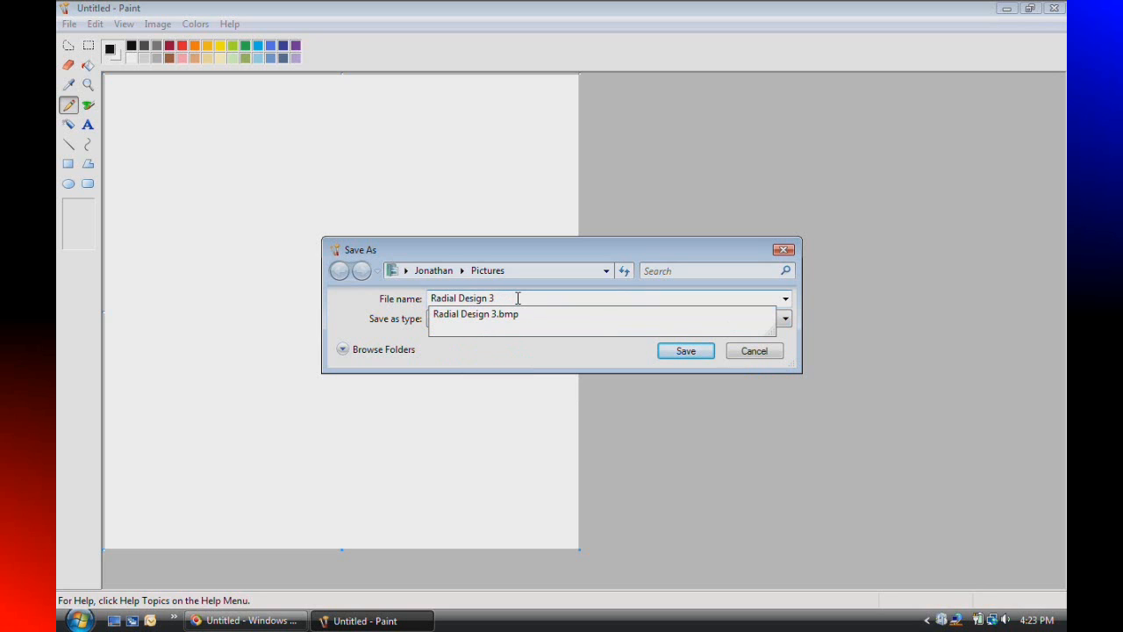
{"action": "left_click", "coordinate": [539, 350]}
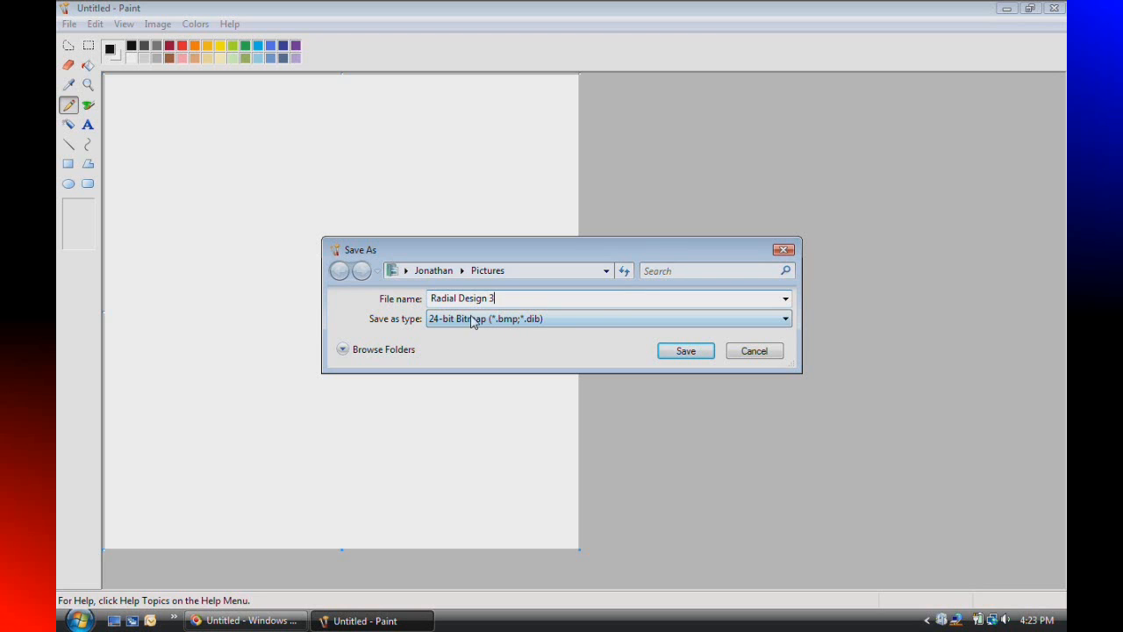
{"action": "left_click", "coordinate": [685, 352]}
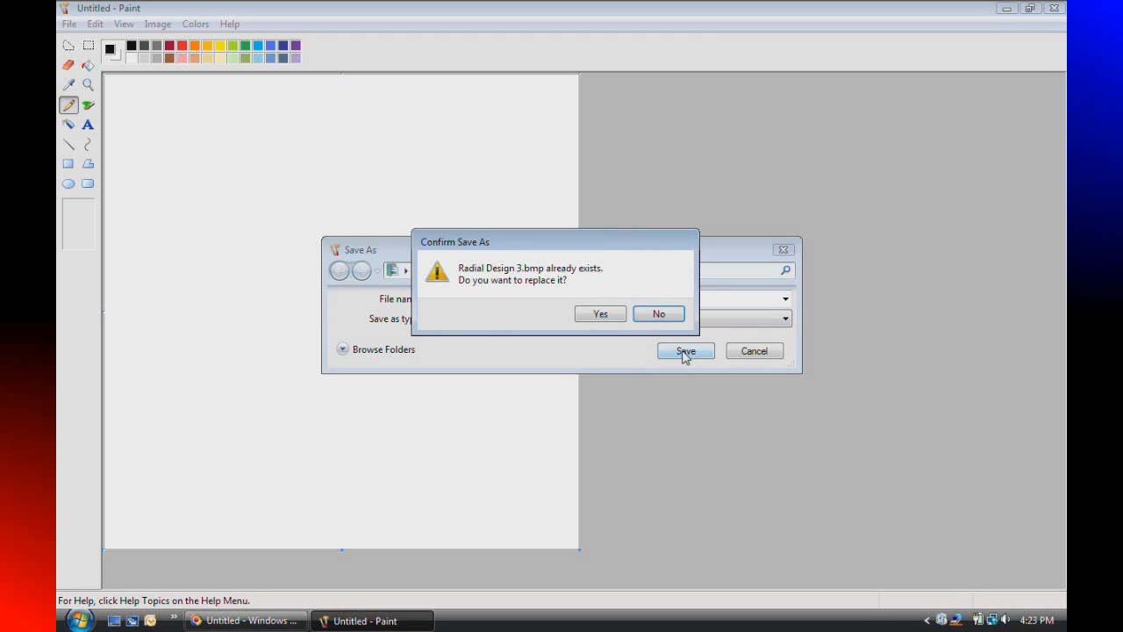
{"action": "left_click", "coordinate": [600, 315]}
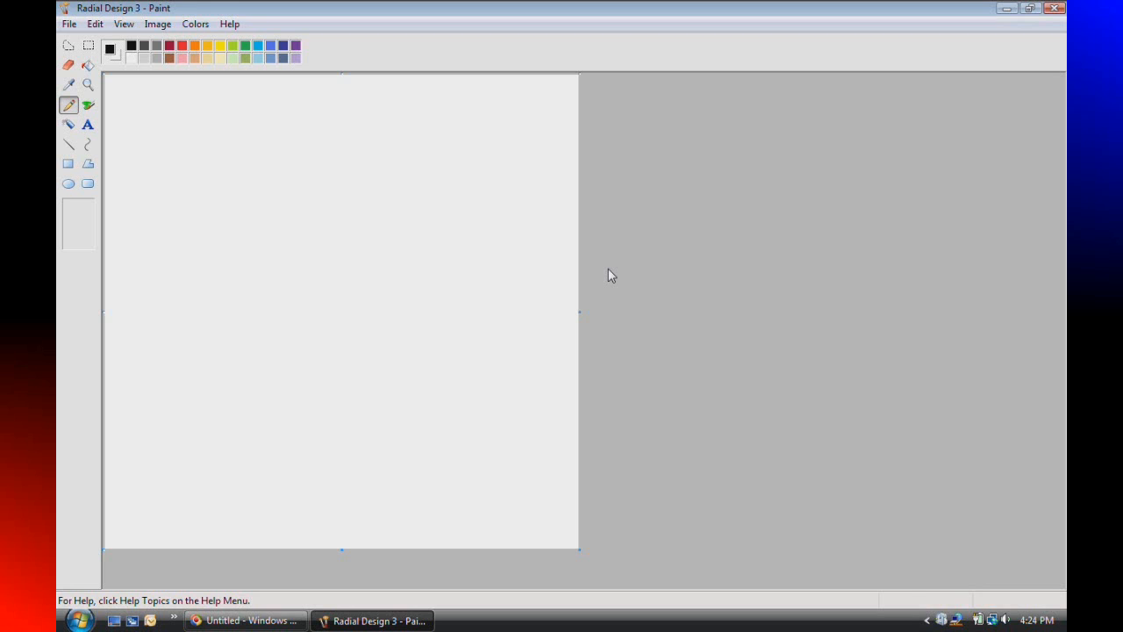
Undo the stray pencil stroke and choose the Line tool with the third line thickness.
{"action": "left_click_drag", "start_coordinate": [129, 170], "coordinate": [106, 165]}
{"action": "key", "text": "ctrl+z"}
{"action": "left_click", "coordinate": [70, 148]}
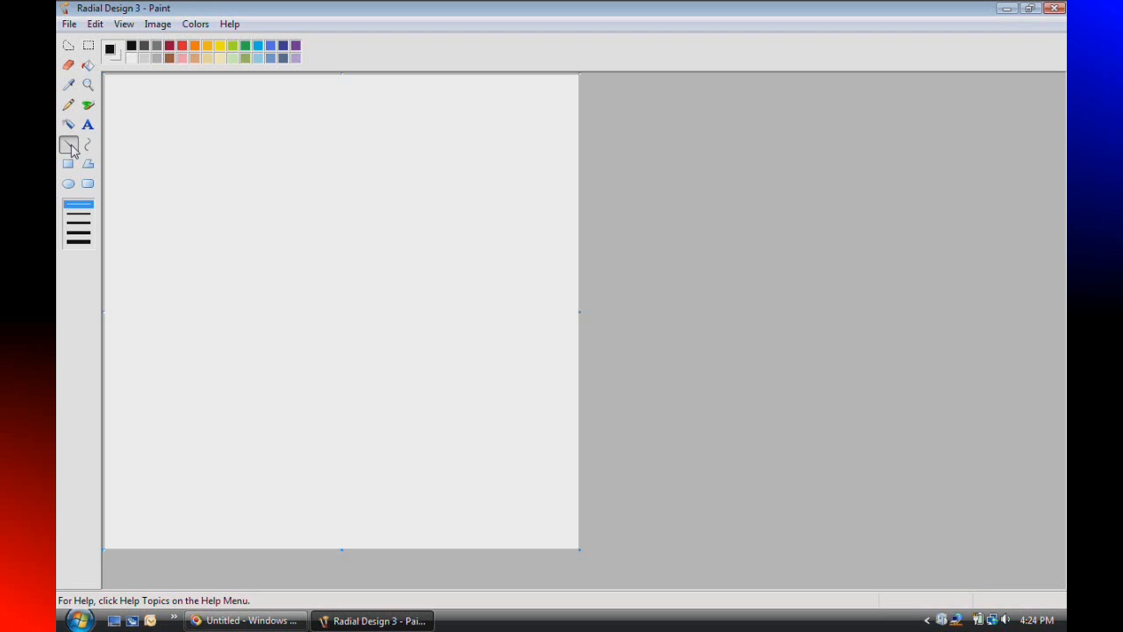
{"action": "left_click", "coordinate": [71, 147]}
{"action": "left_click", "coordinate": [84, 226]}
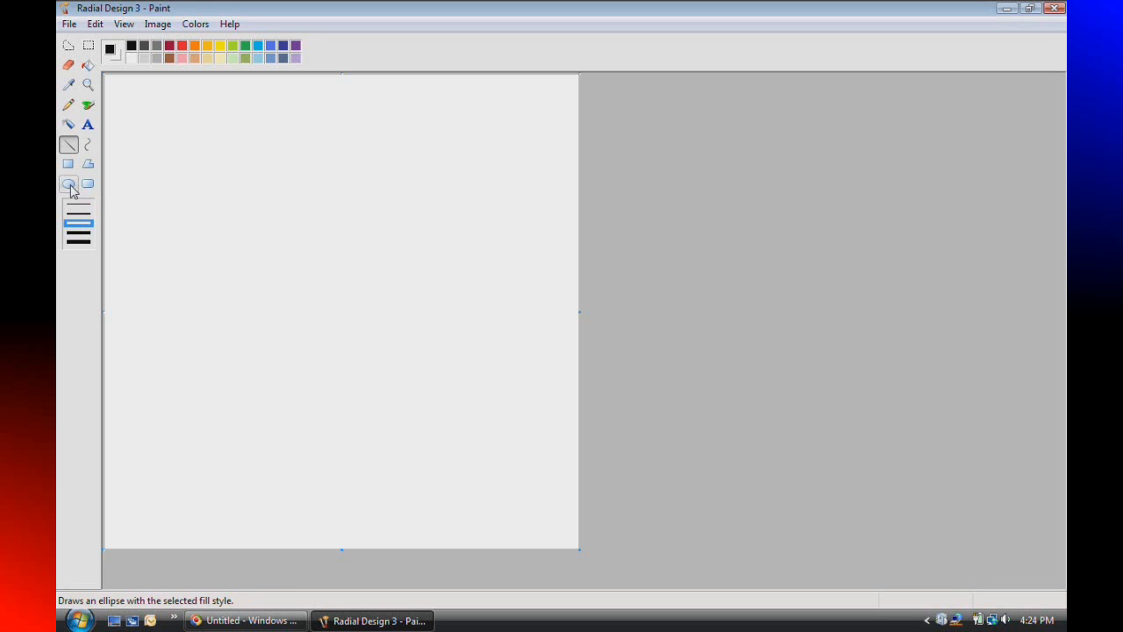
Draw an outline-only black circle that spans the entire canvas from corner to corner, using the Ellipse tool.
{"action": "left_click", "coordinate": [69, 185]}
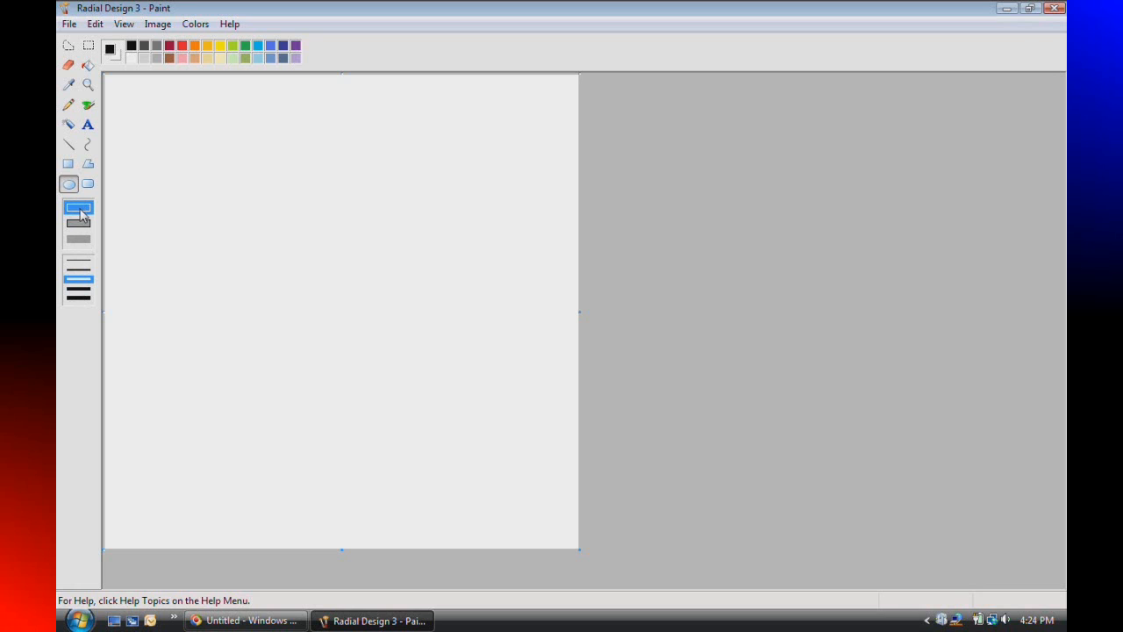
{"action": "left_click", "coordinate": [69, 146]}
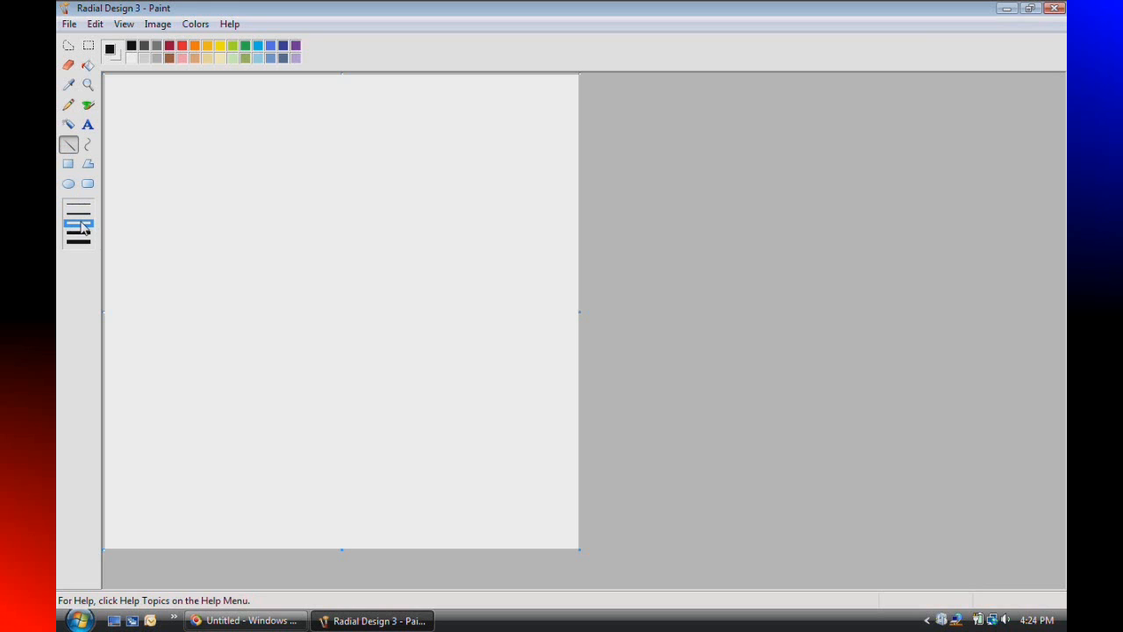
{"action": "left_click", "coordinate": [68, 184]}
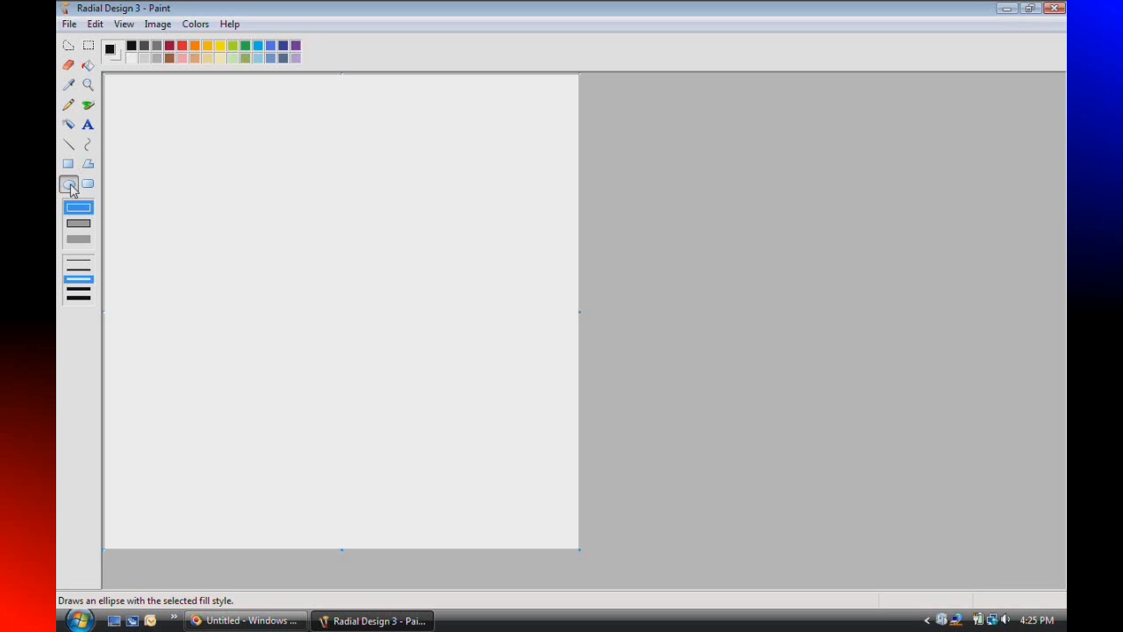
{"action": "left_click", "coordinate": [77, 240]}
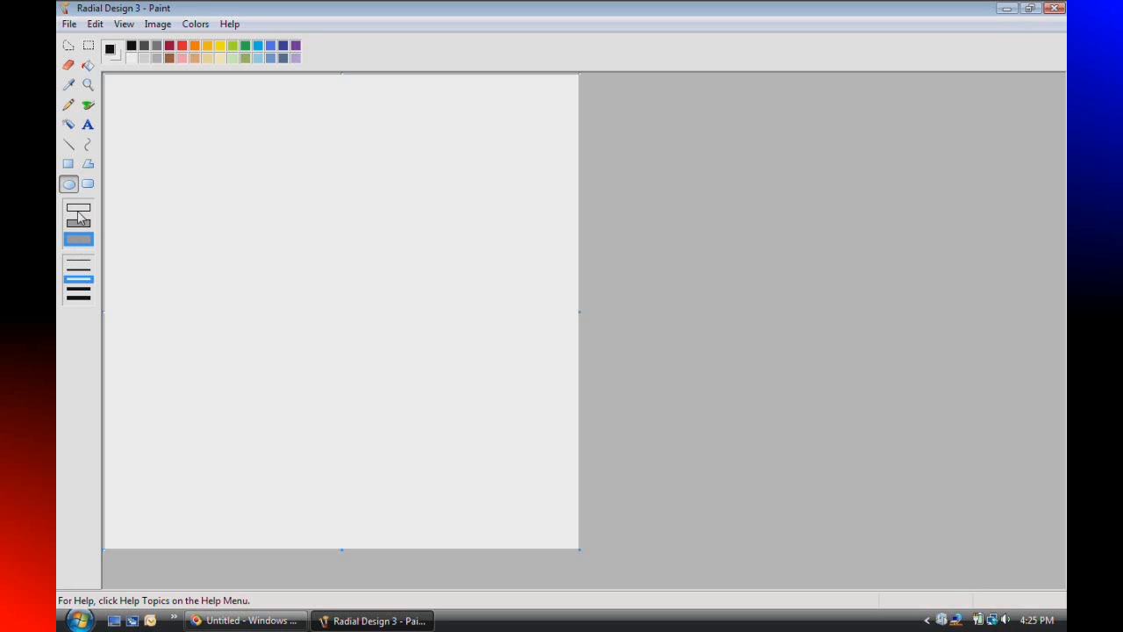
{"action": "left_click", "coordinate": [78, 211]}
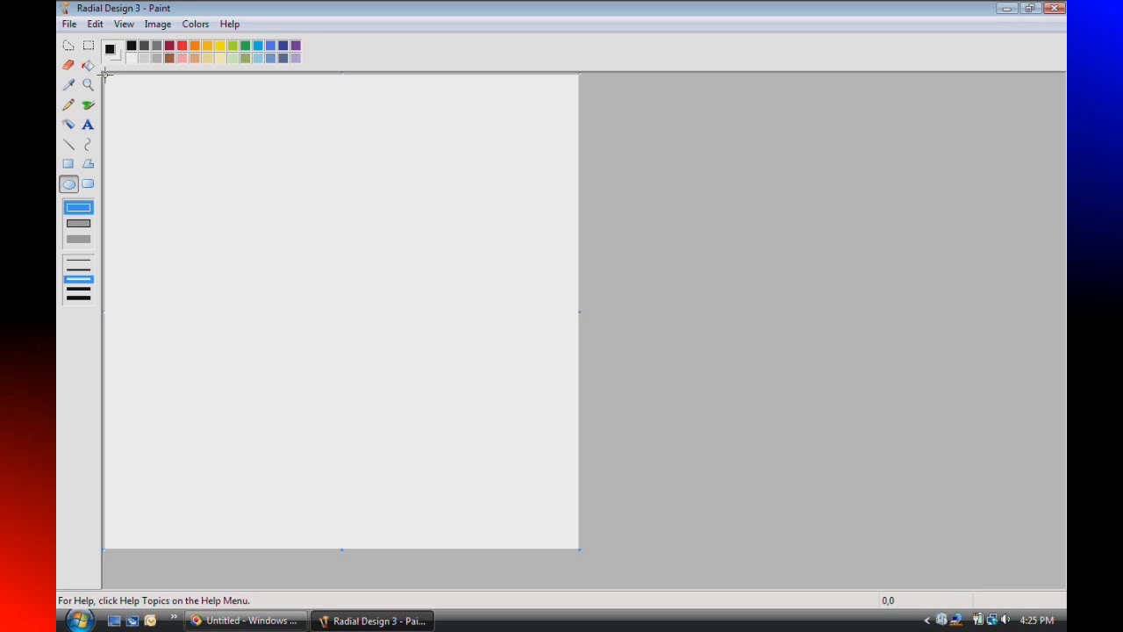
{"action": "left_click_drag", "start_coordinate": [105, 76], "coordinate": [578, 549]}
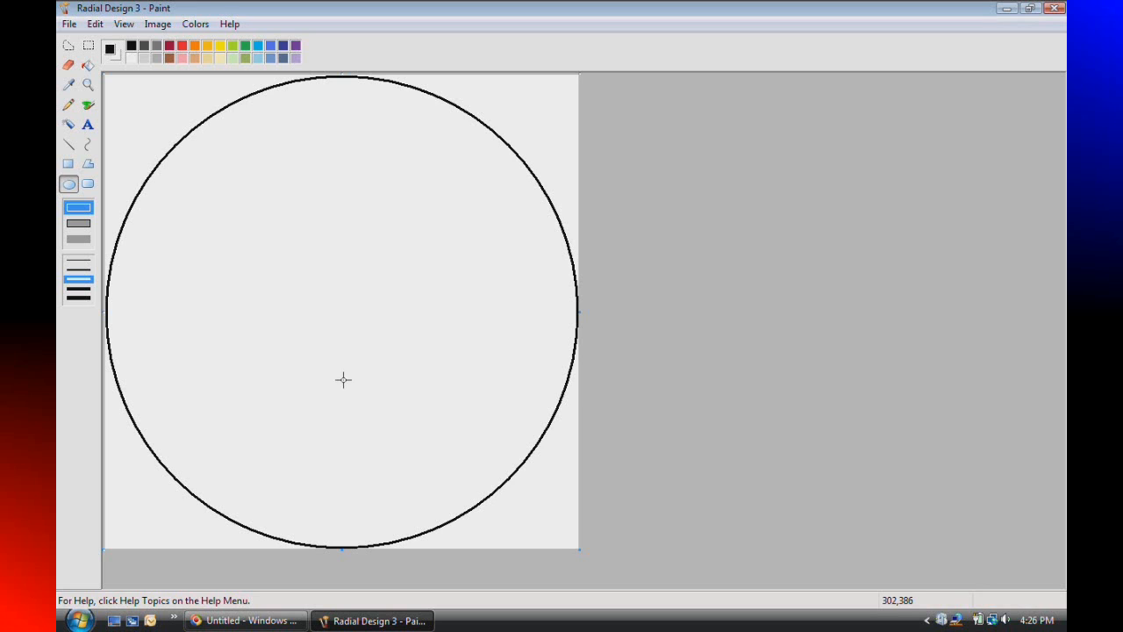
Draw a straight horizontal line through the circle's middle, from its left edge to its right edge.
{"action": "left_click", "coordinate": [68, 146]}
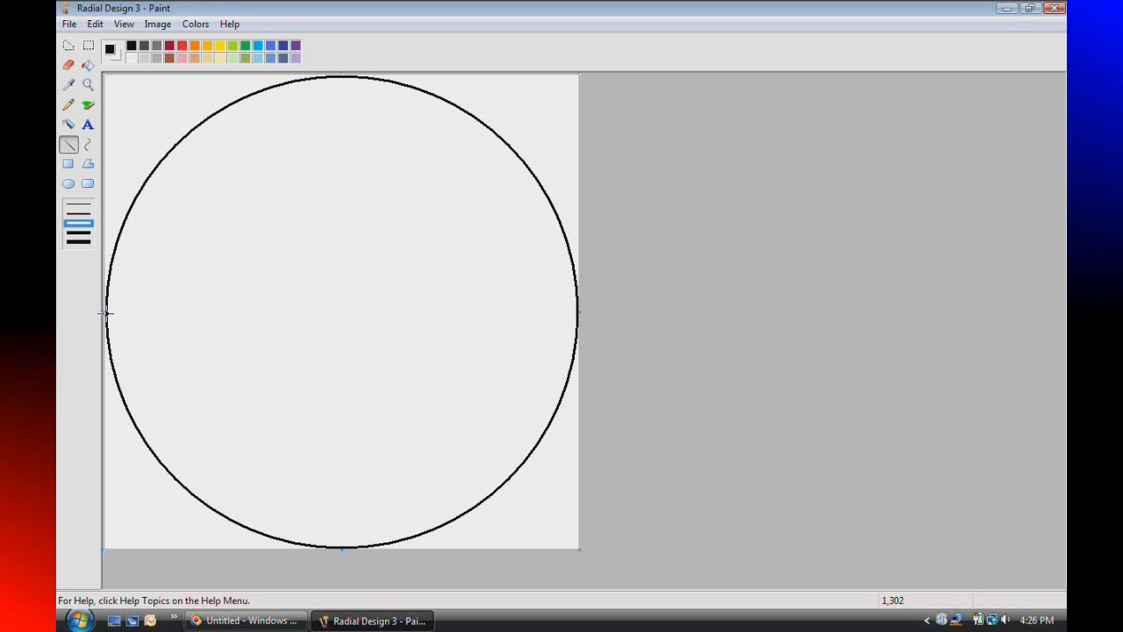
{"action": "left_click_drag", "start_coordinate": [106, 312], "coordinate": [578, 311]}
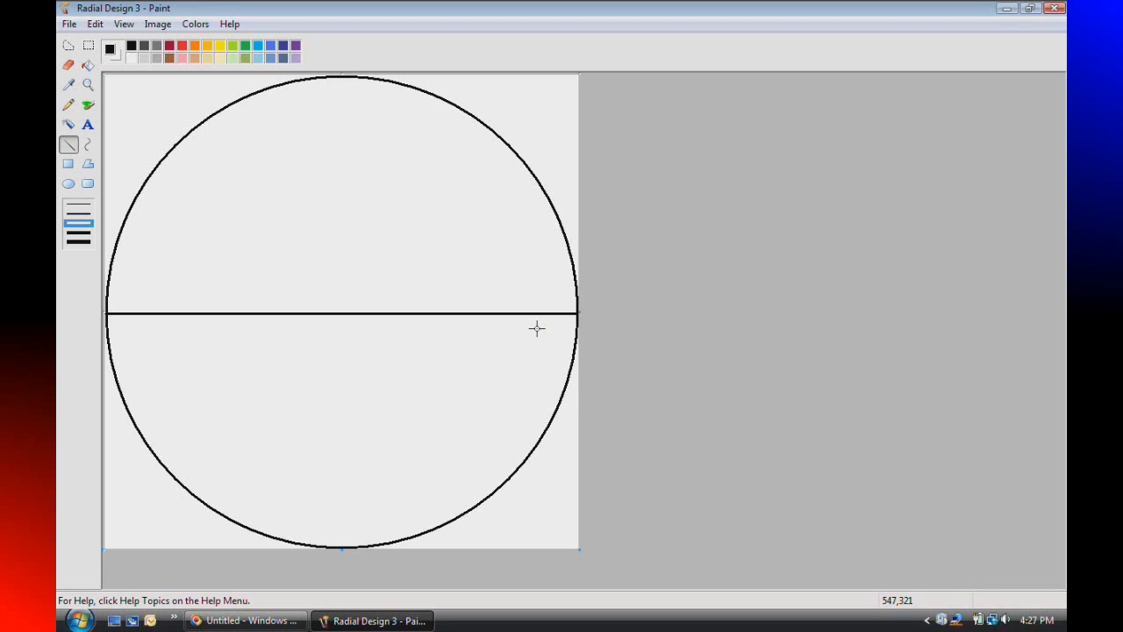
{"action": "left_click", "coordinate": [271, 226]}
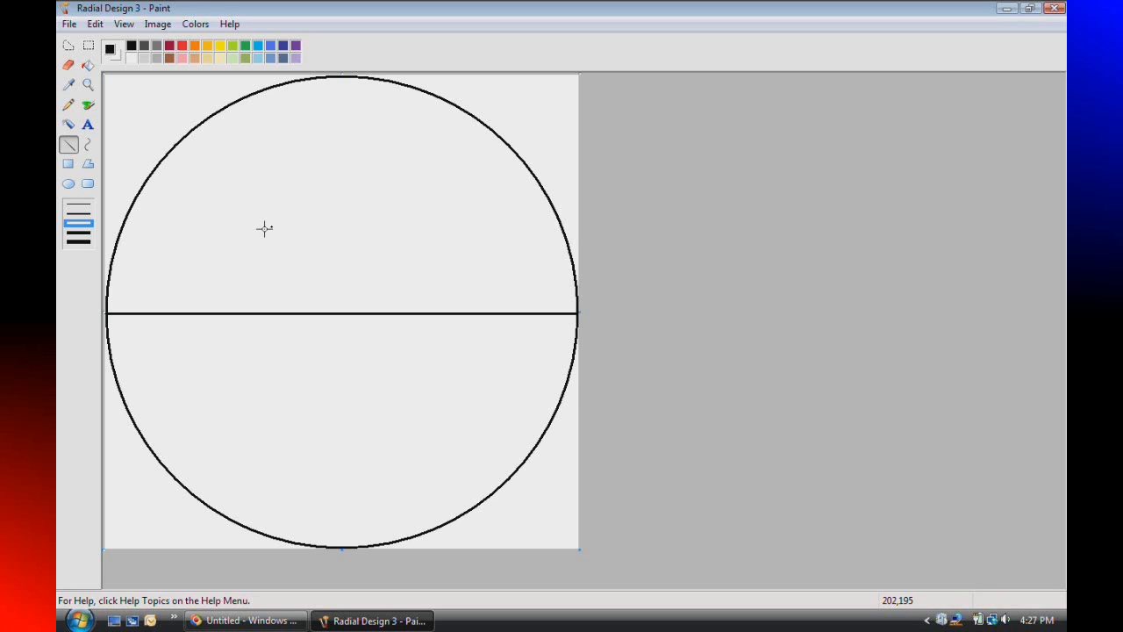
Select the upper half of the circle, including the horizontal line, with a transparent rectangular selection and copy it.
{"action": "left_click", "coordinate": [89, 47]}
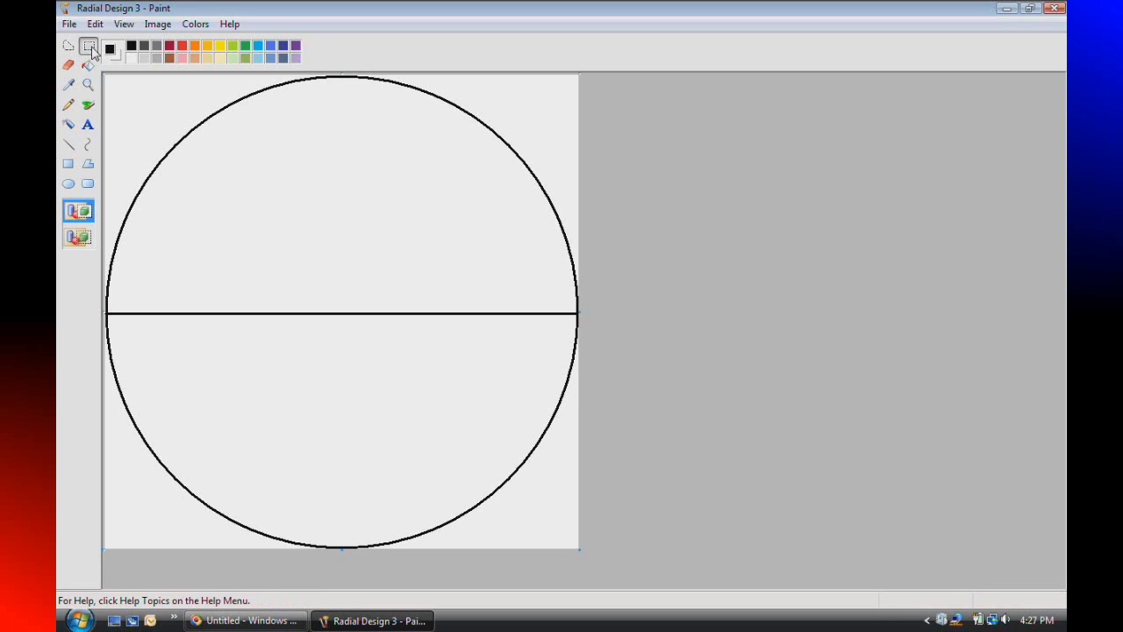
{"action": "left_click", "coordinate": [79, 237]}
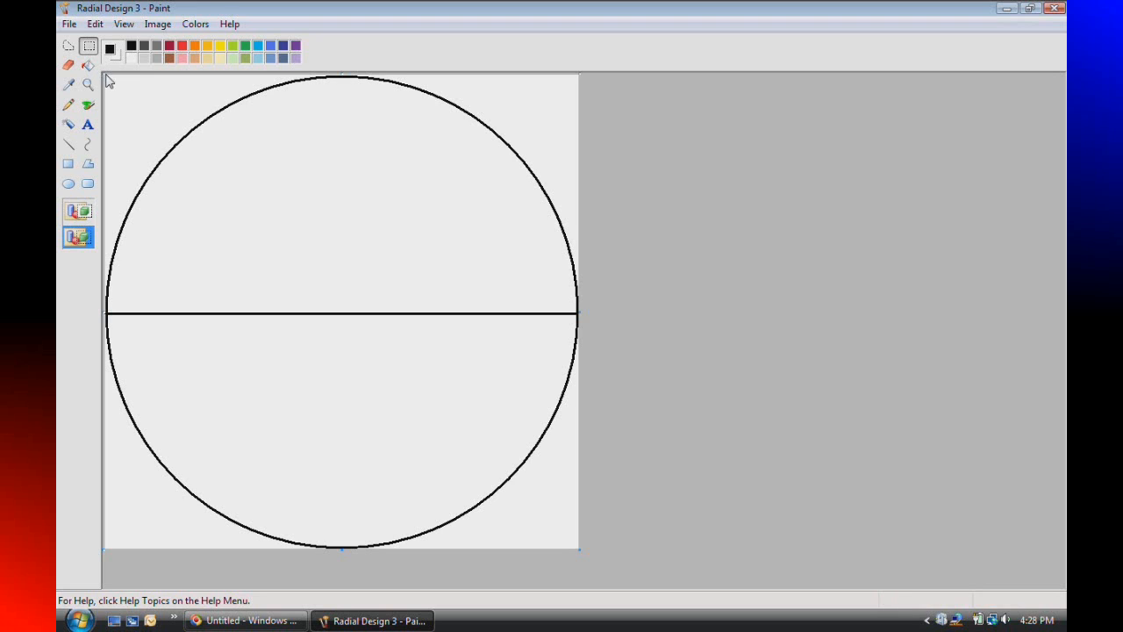
{"action": "left_click_drag", "start_coordinate": [106, 76], "coordinate": [580, 318]}
{"action": "key", "text": "ctrl+c"}
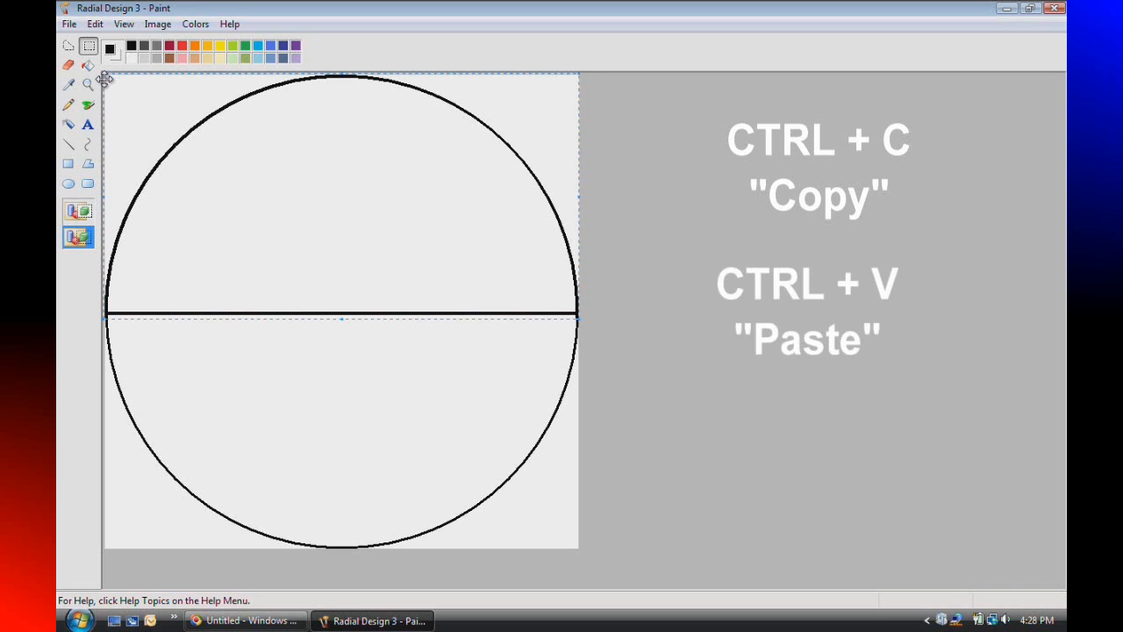
Paste the copied half circle and move it straight down until the top of its arc touches the horizontal center line, then deselect it.
{"action": "left_click", "coordinate": [95, 25]}
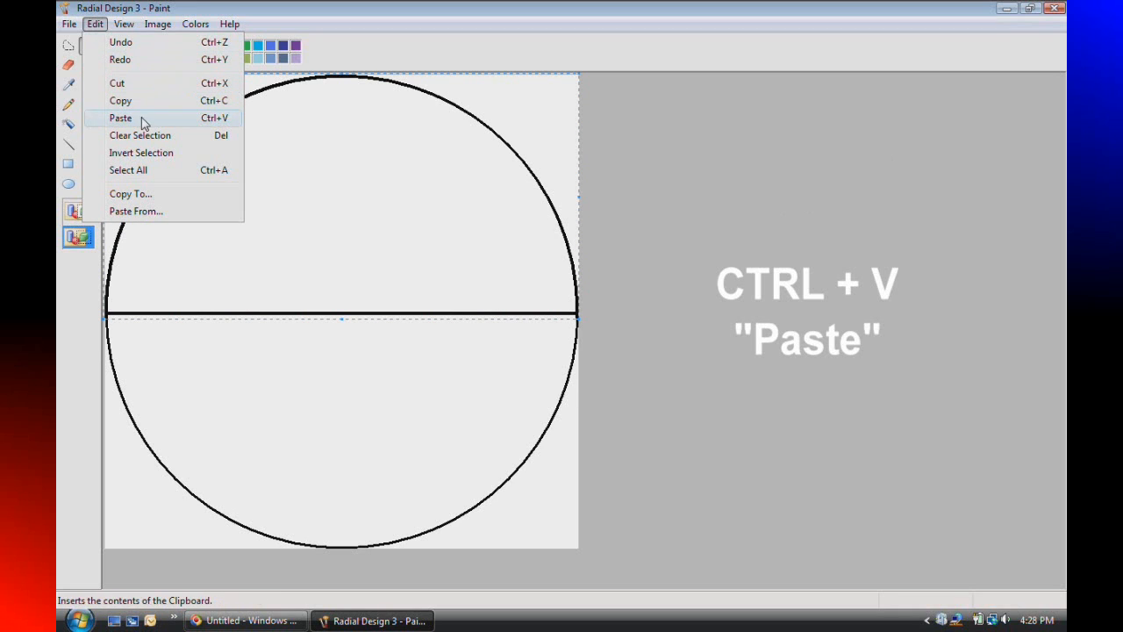
{"action": "left_click", "coordinate": [252, 145]}
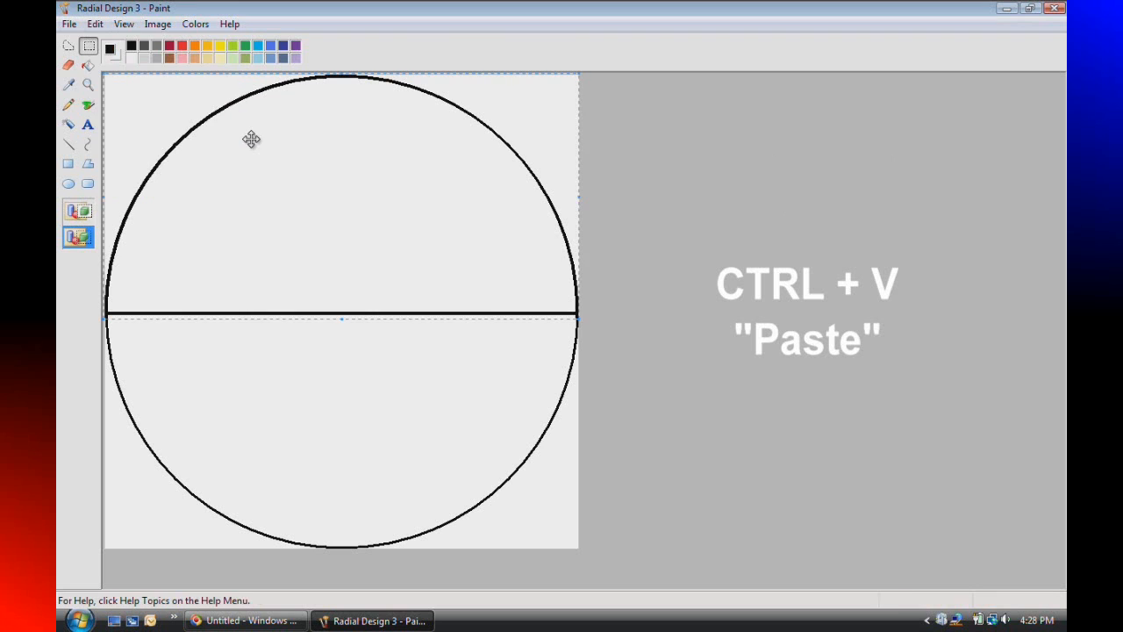
{"action": "left_click_drag", "start_coordinate": [252, 139], "coordinate": [251, 378]}
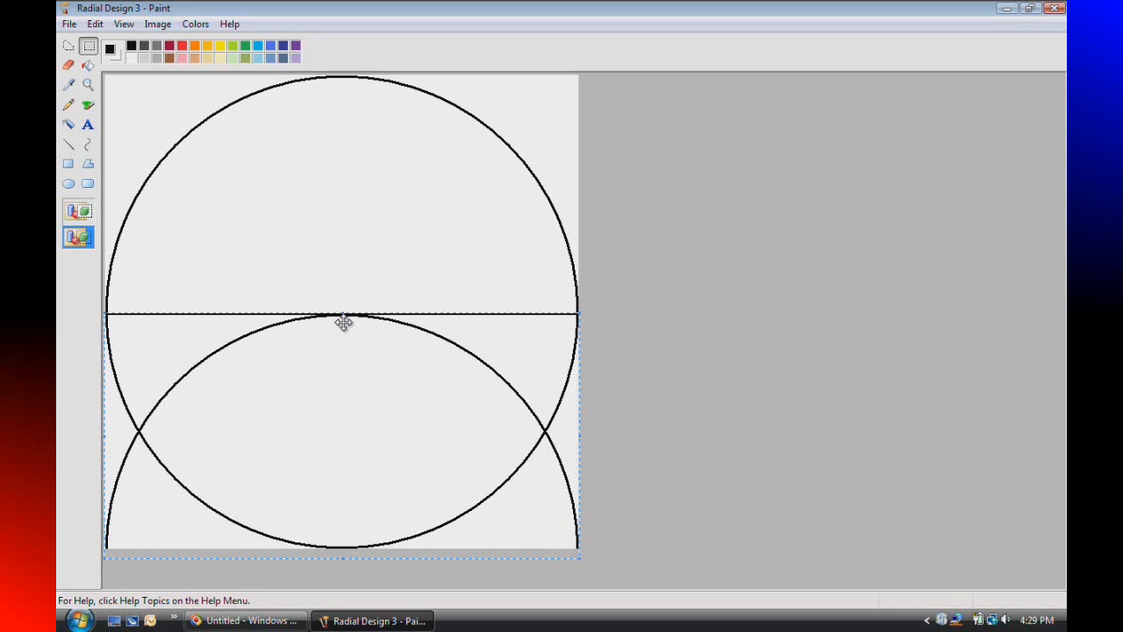
{"action": "left_click", "coordinate": [642, 361]}
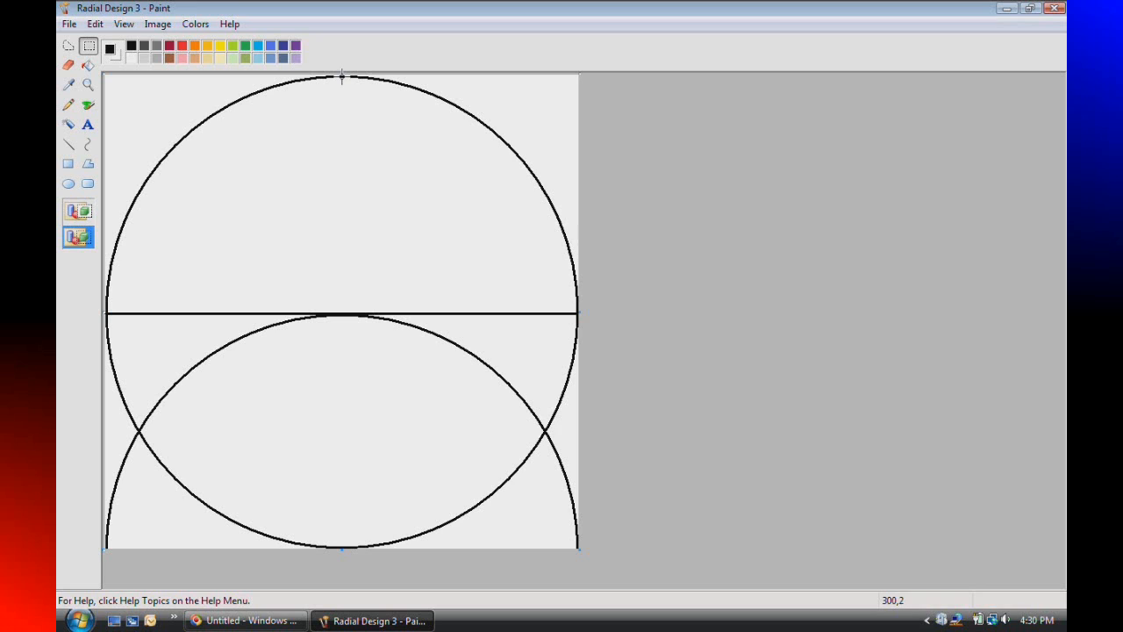
Draw a triangle with the Line tool, connecting the circle's top point to the two points where the lower arc crosses the circle.
{"action": "left_click", "coordinate": [68, 145]}
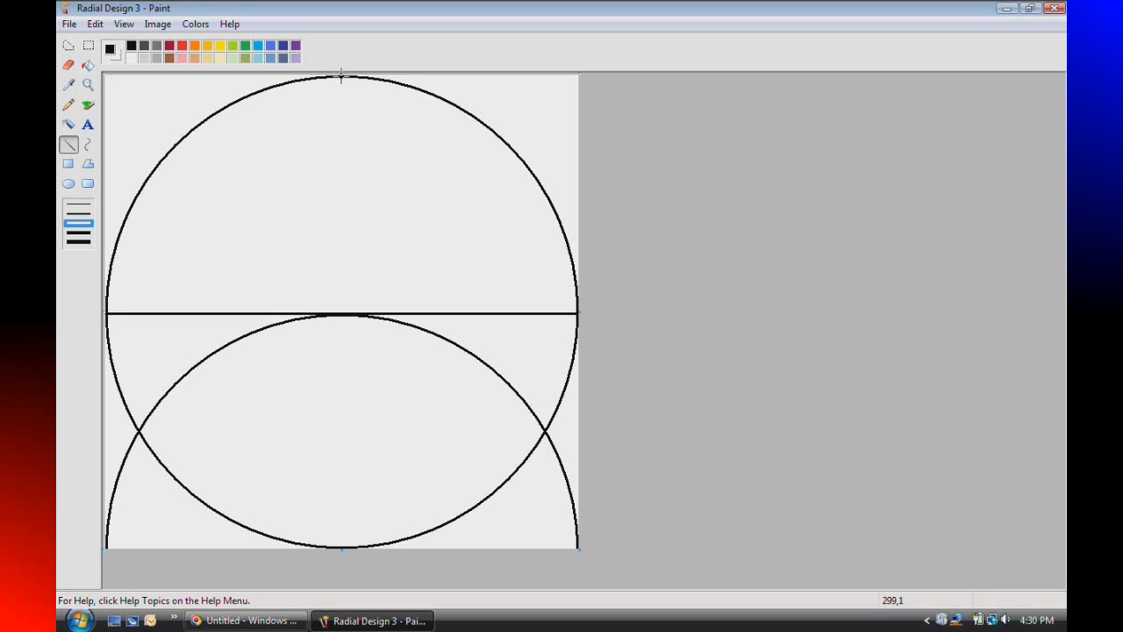
{"action": "left_click_drag", "start_coordinate": [342, 76], "coordinate": [138, 429]}
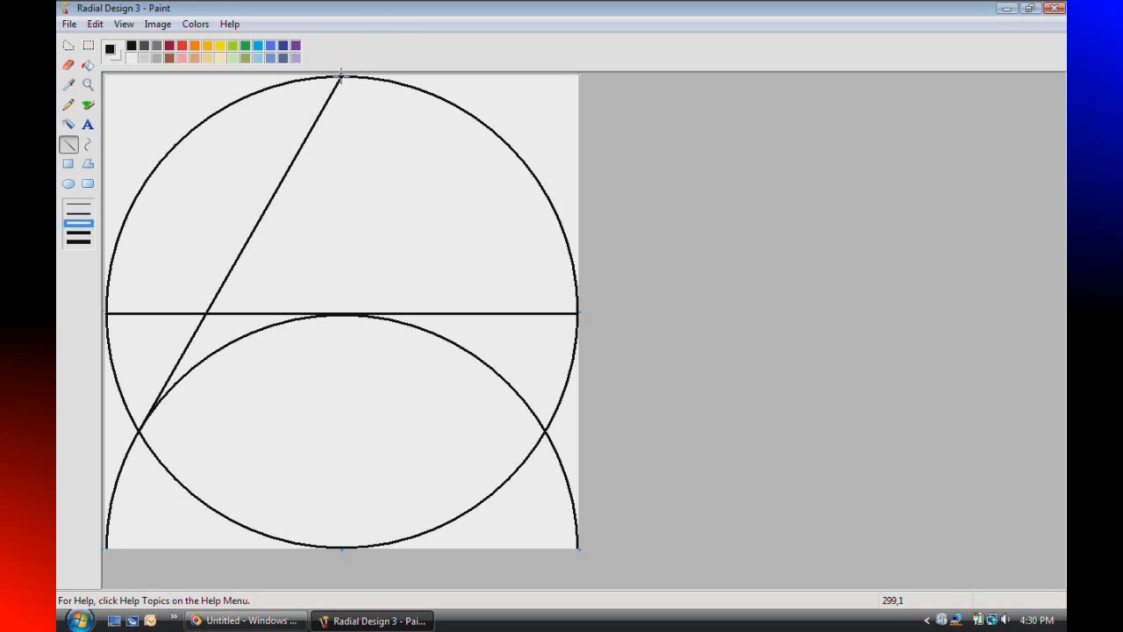
{"action": "left_click_drag", "start_coordinate": [341, 77], "coordinate": [544, 430]}
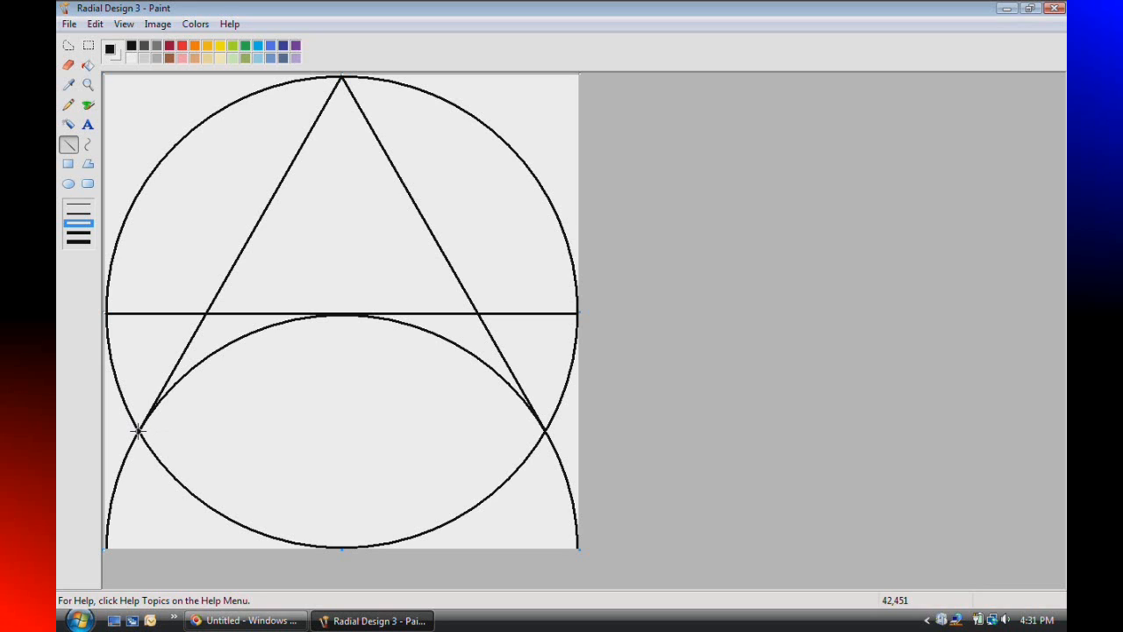
{"action": "left_click_drag", "start_coordinate": [139, 430], "coordinate": [544, 431]}
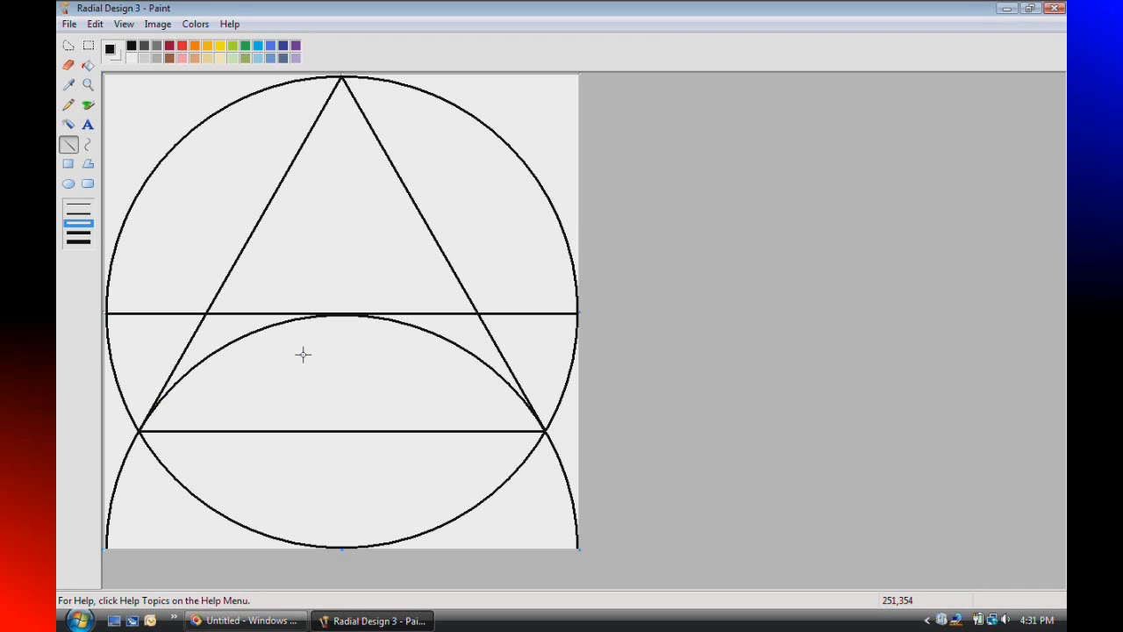
Select and copy the whole drawing, then paste the copy and align it exactly over the original.
{"action": "left_click", "coordinate": [95, 24]}
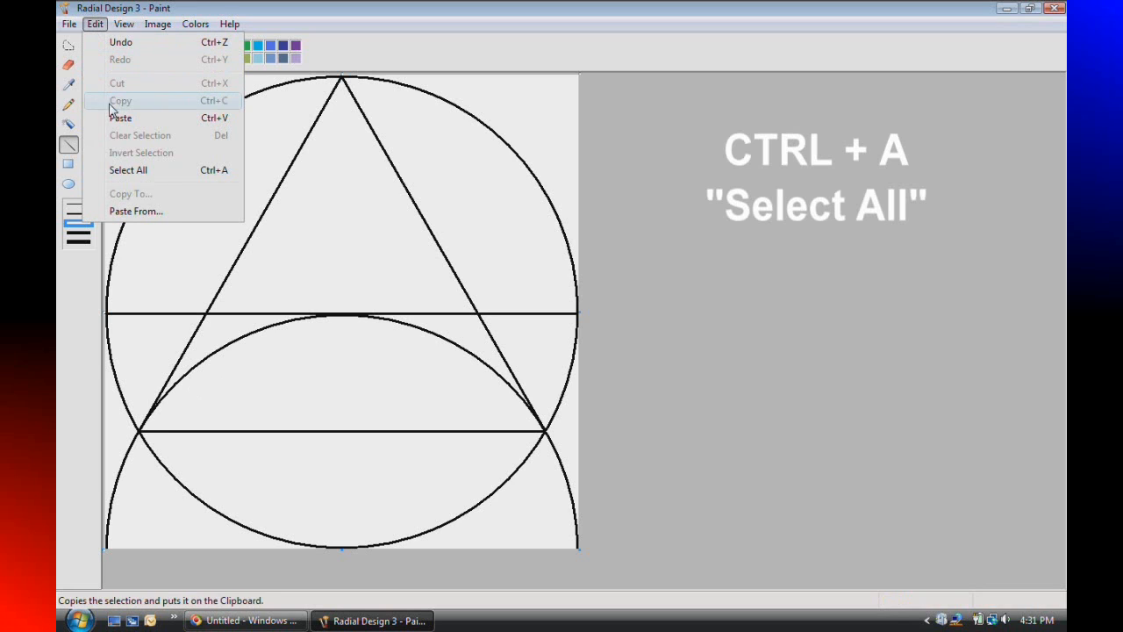
{"action": "left_click", "coordinate": [193, 172]}
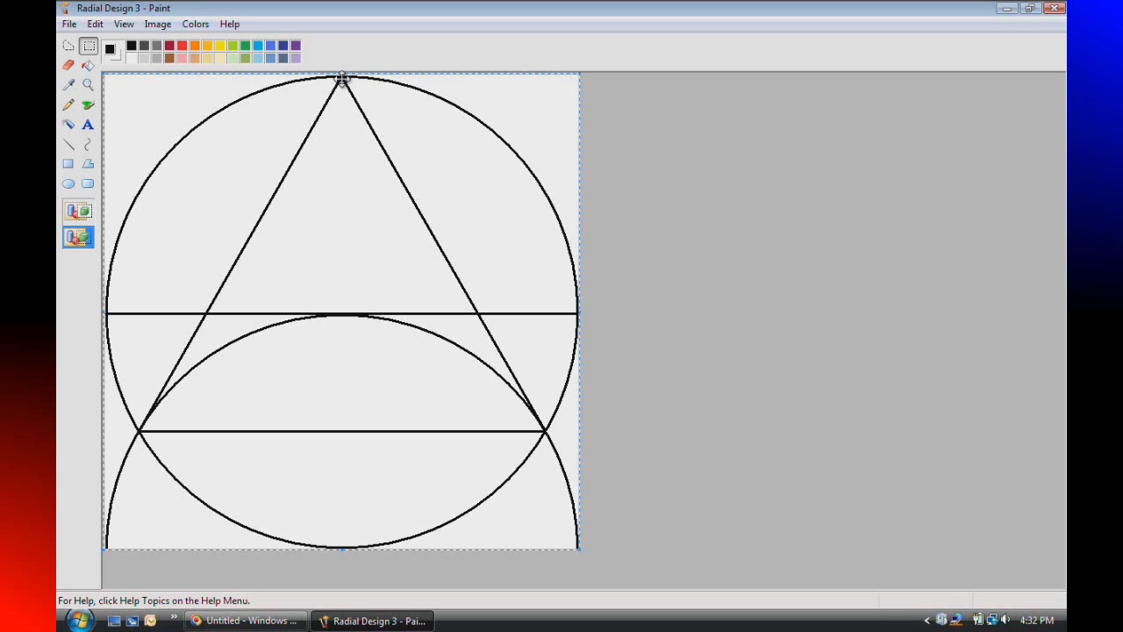
{"action": "left_click", "coordinate": [94, 24]}
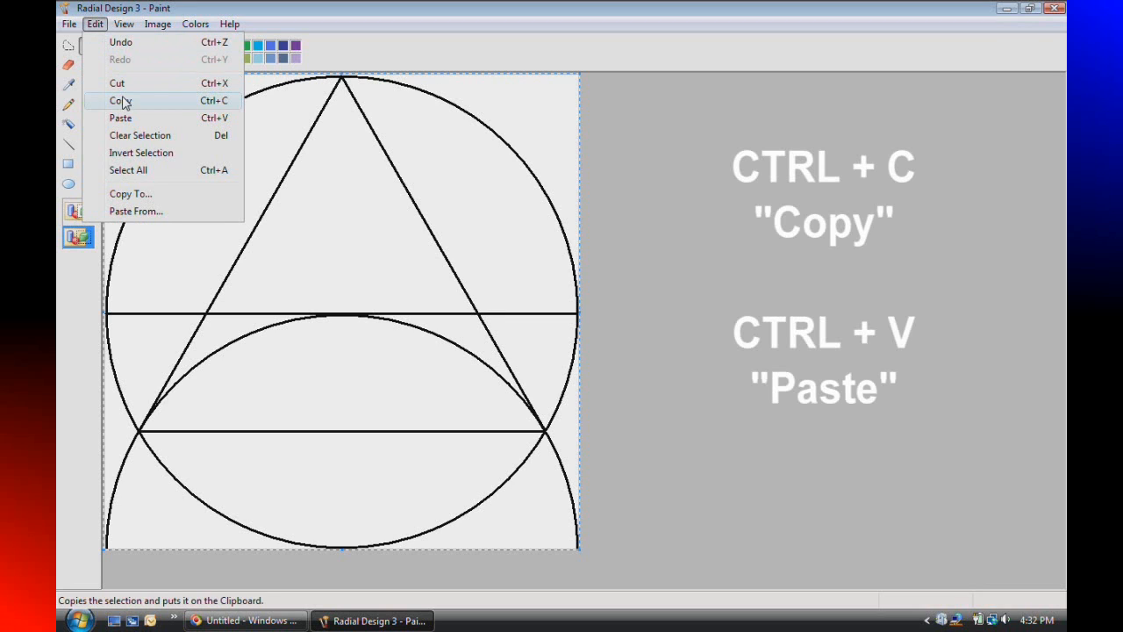
{"action": "left_click", "coordinate": [123, 102]}
{"action": "left_click", "coordinate": [95, 25]}
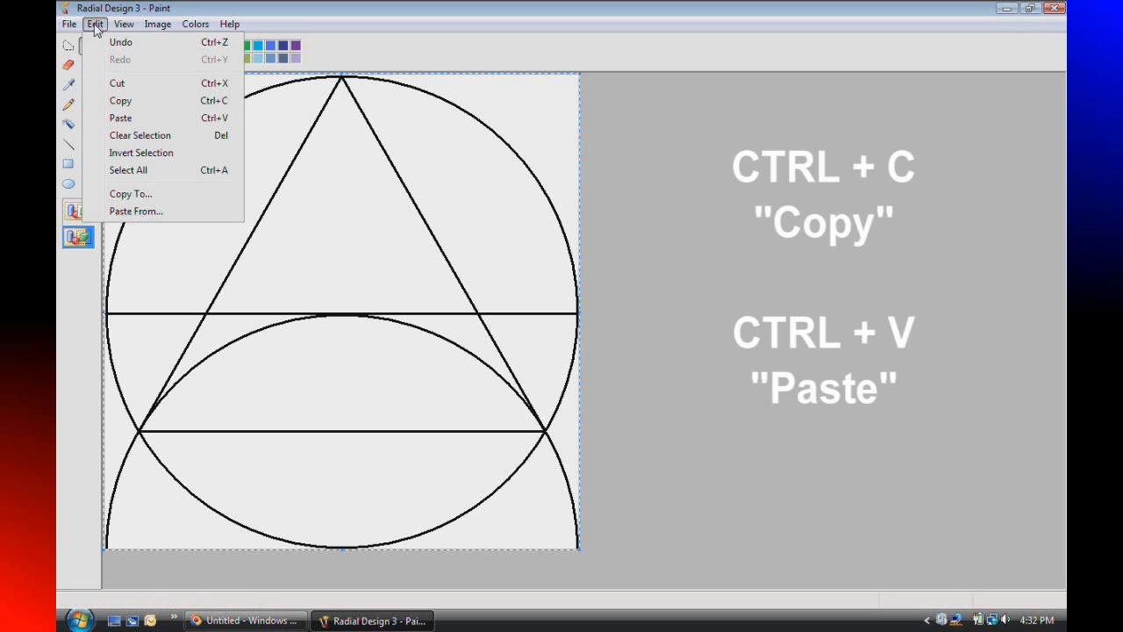
{"action": "left_click", "coordinate": [122, 117]}
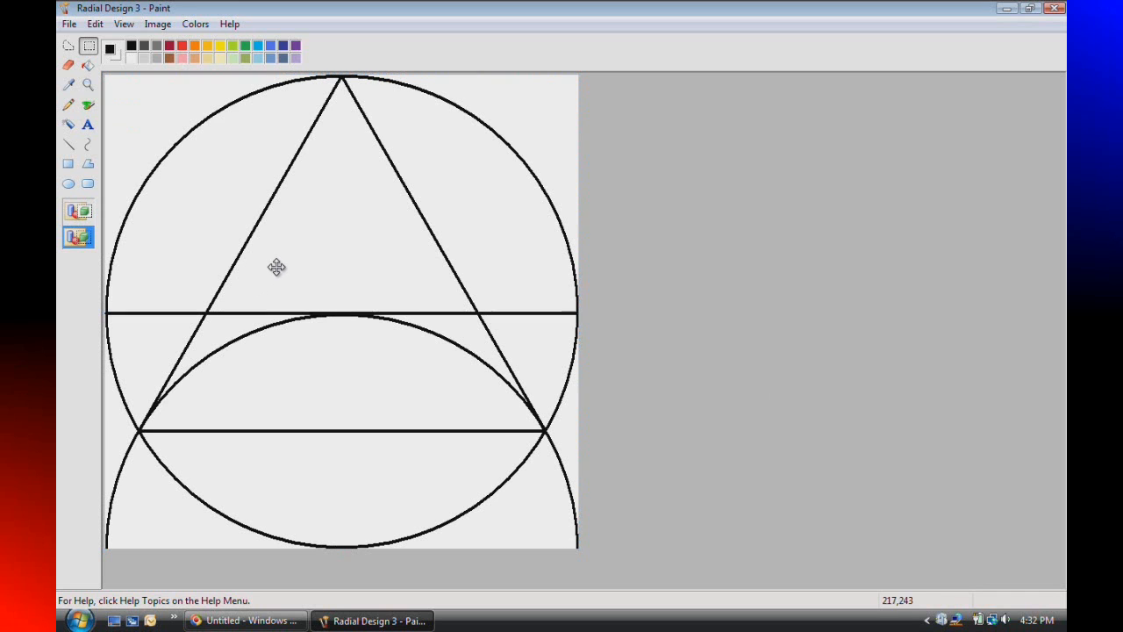
{"action": "mouse_move", "coordinate": [276, 266]}
{"action": "left_mouse_down"}
{"action": "mouse_move", "coordinate": [289, 271]}
{"action": "mouse_move", "coordinate": [274, 248]}
{"action": "mouse_move", "coordinate": [258, 261]}
{"action": "mouse_move", "coordinate": [276, 271]}
{"action": "mouse_move", "coordinate": [251, 263]}
{"action": "mouse_move", "coordinate": [276, 269]}
{"action": "left_mouse_up"}
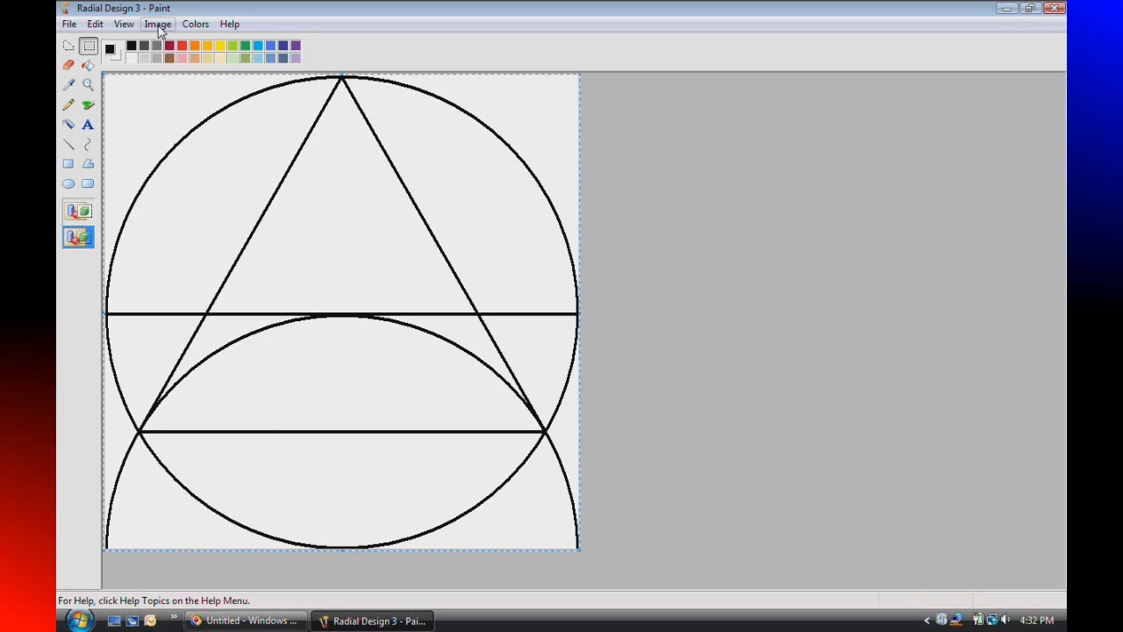
Flip the pasted copy vertically and nudge it into alignment with the original circle, forming a six-pointed star.
{"action": "left_click", "coordinate": [159, 26]}
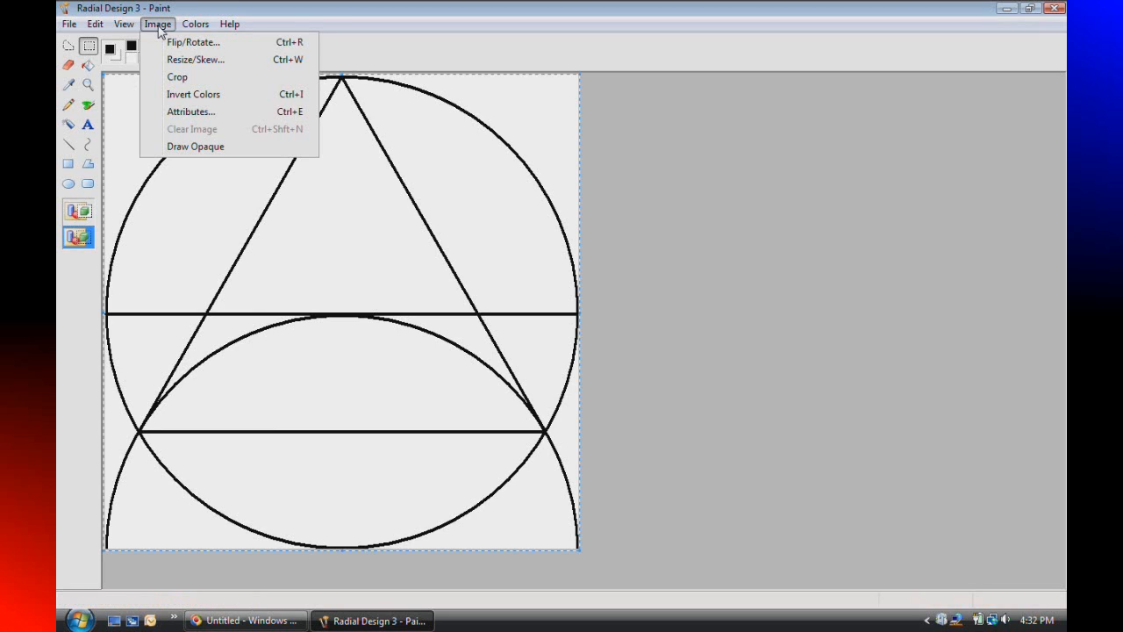
{"action": "left_click", "coordinate": [185, 43]}
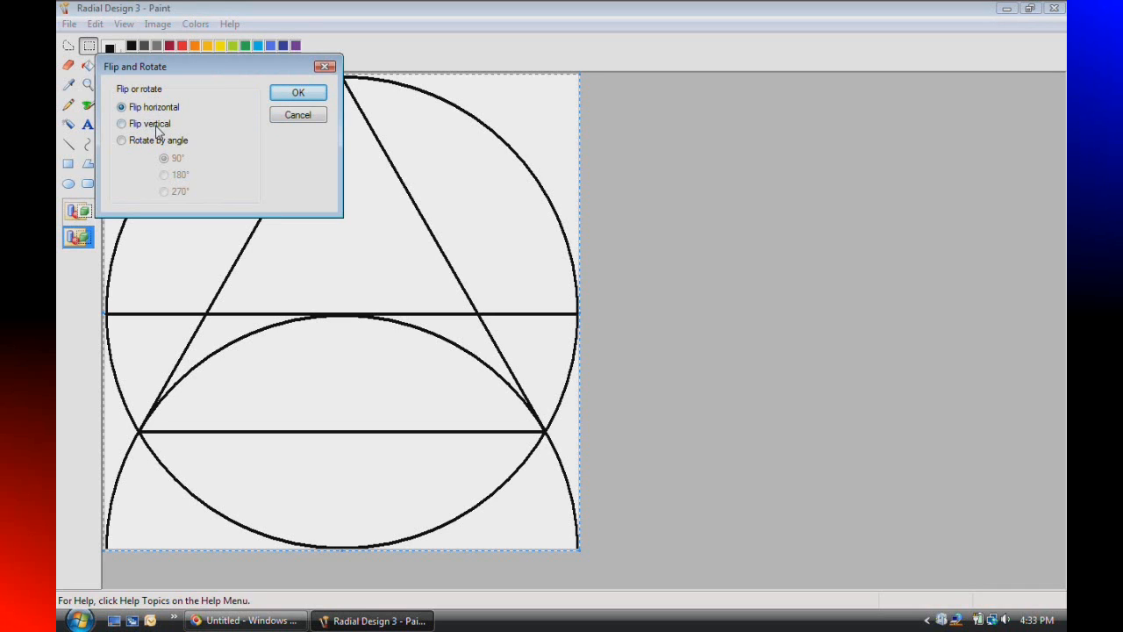
{"action": "left_click", "coordinate": [123, 125]}
{"action": "left_click", "coordinate": [300, 96]}
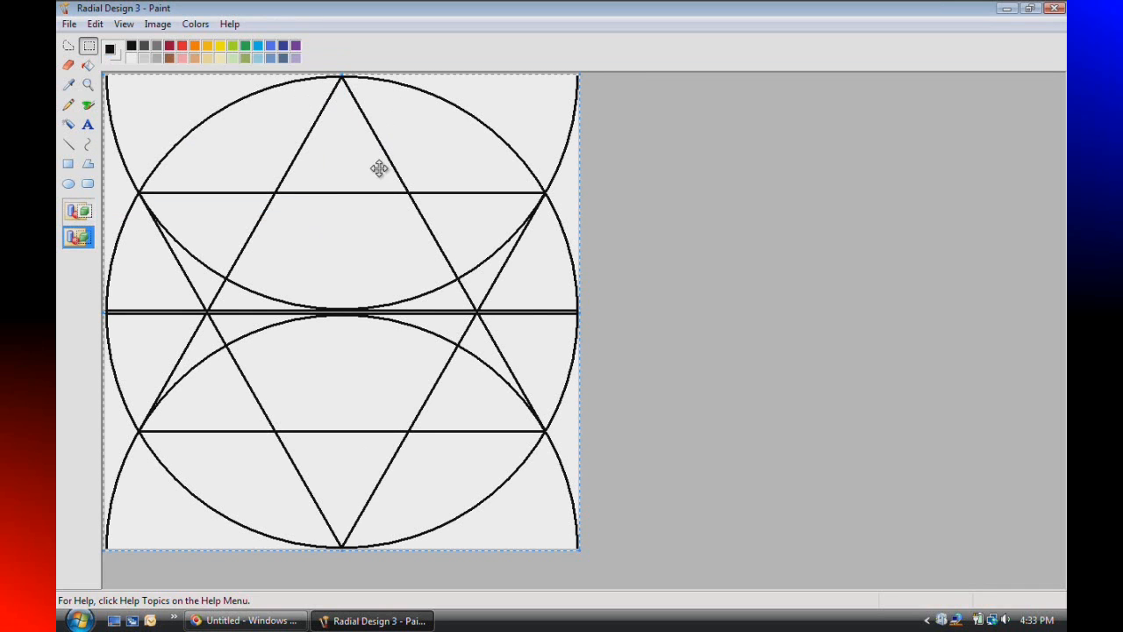
{"action": "left_click_drag", "start_coordinate": [362, 226], "coordinate": [363, 228]}
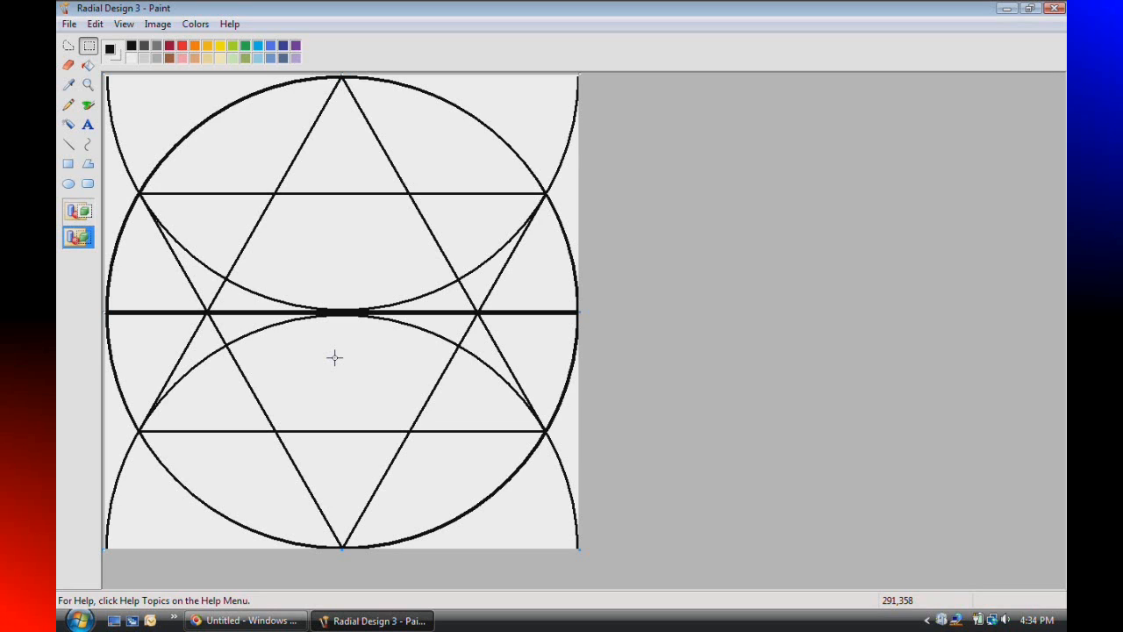
Paste the copied triangle drawing again and align it over the six-pointed star design.
{"action": "key", "text": "ctrl+a"}
{"action": "mouse_move", "coordinate": [335, 357]}
{"action": "left_mouse_down"}
{"action": "mouse_move", "coordinate": [354, 357]}
{"action": "mouse_move", "coordinate": [346, 341]}
{"action": "mouse_move", "coordinate": [337, 348]}
{"action": "left_mouse_up"}
{"action": "mouse_move", "coordinate": [355, 361]}
{"action": "left_mouse_down"}
{"action": "mouse_move", "coordinate": [331, 359]}
{"action": "mouse_move", "coordinate": [340, 357]}
{"action": "mouse_move", "coordinate": [339, 382]}
{"action": "mouse_move", "coordinate": [336, 357]}
{"action": "mouse_move", "coordinate": [325, 359]}
{"action": "mouse_move", "coordinate": [336, 357]}
{"action": "left_mouse_up"}
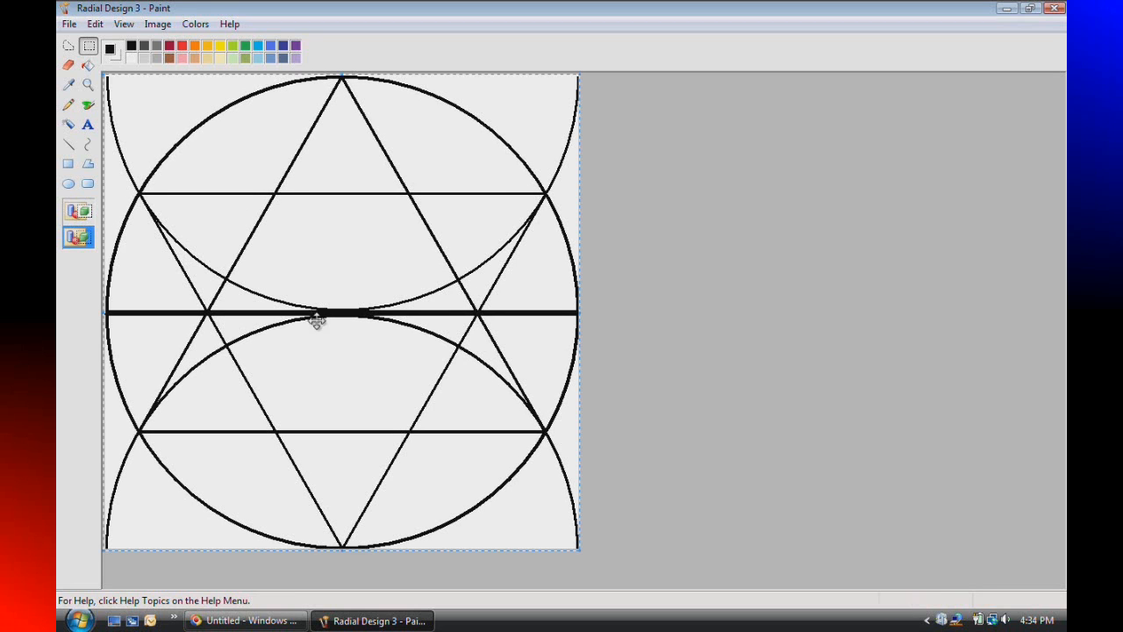
Rotate the new pasted copy by 90° and nudge it so its vertical line runs through the circle's top and bottom points.
{"action": "left_click", "coordinate": [159, 24]}
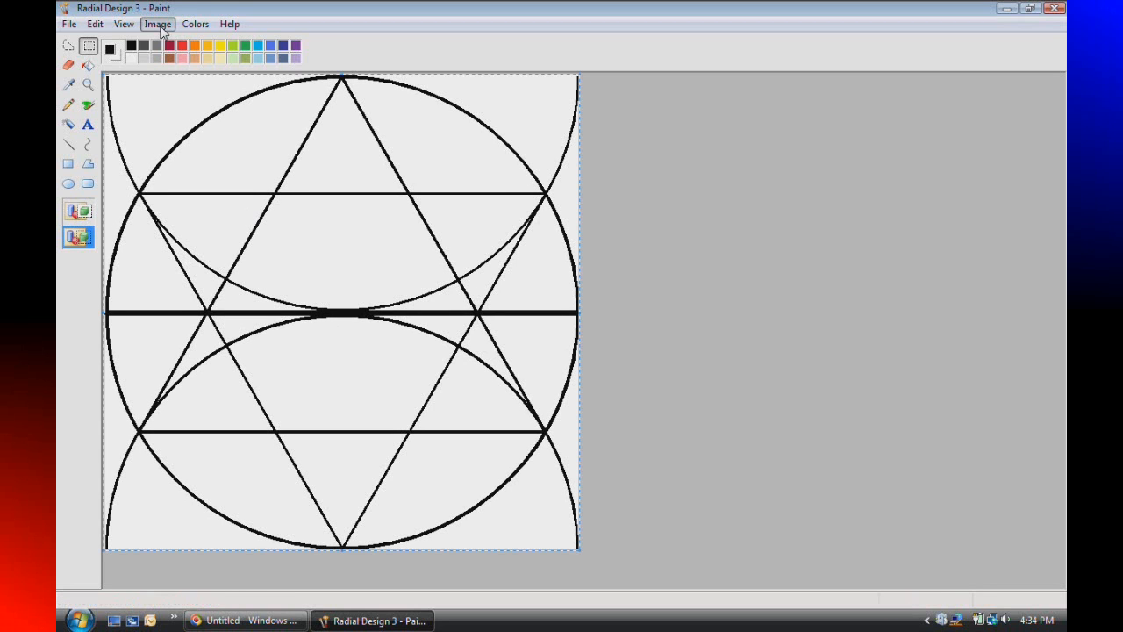
{"action": "left_click", "coordinate": [175, 46]}
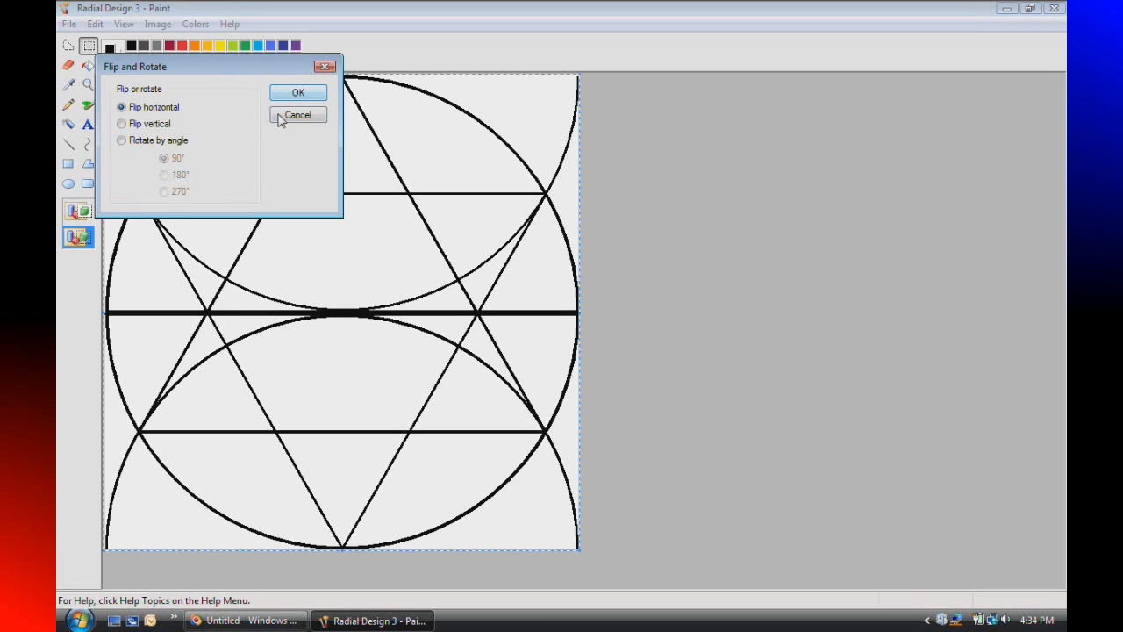
{"action": "left_click", "coordinate": [122, 142]}
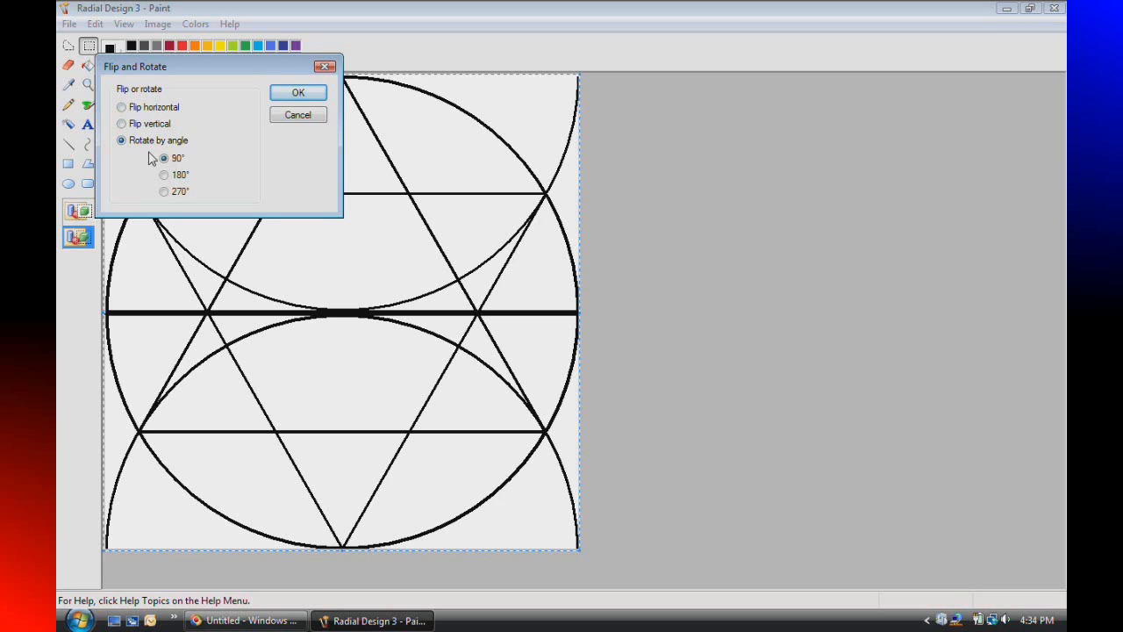
{"action": "left_click", "coordinate": [299, 94]}
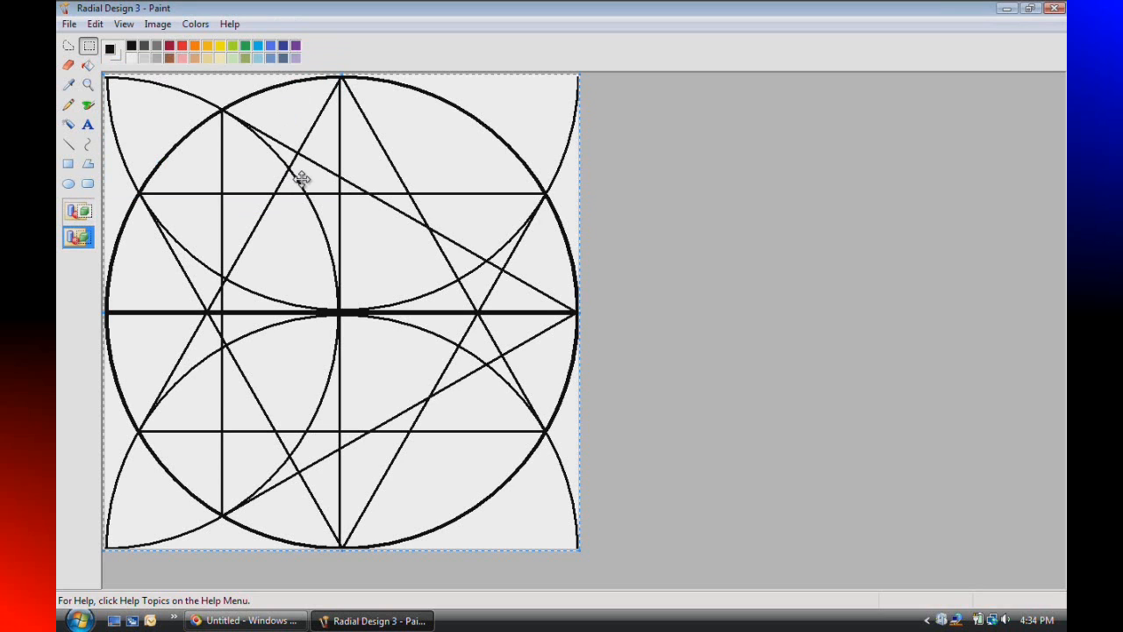
{"action": "mouse_move", "coordinate": [301, 231]}
{"action": "left_mouse_down"}
{"action": "mouse_move", "coordinate": [321, 231]}
{"action": "mouse_move", "coordinate": [303, 232]}
{"action": "left_mouse_up"}
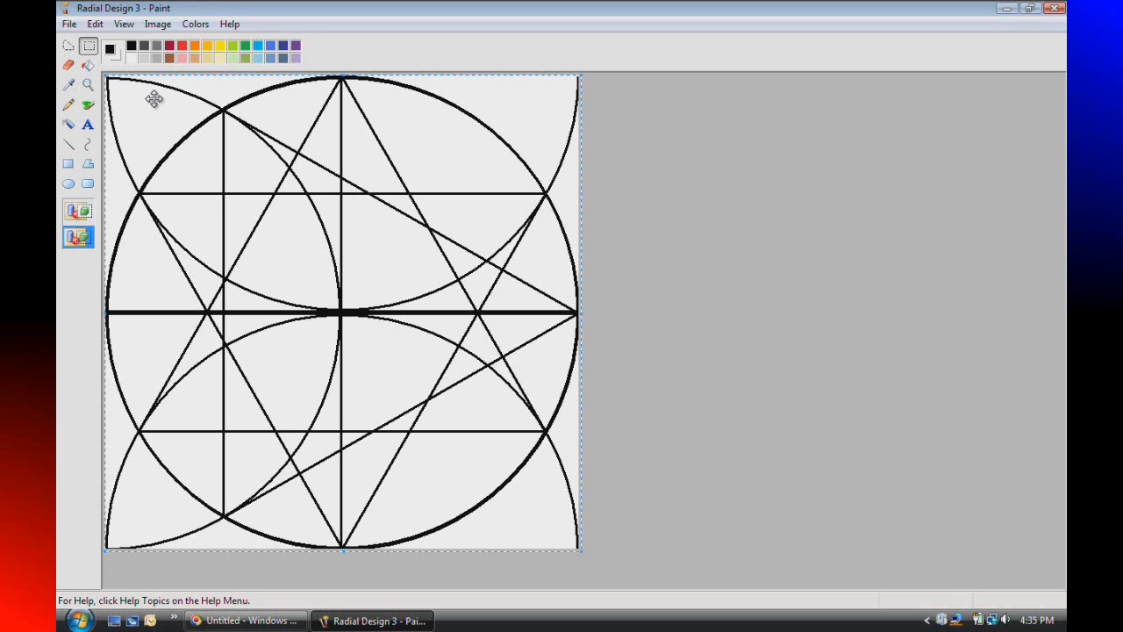
Paste one more copy of the triangle drawing, align it with the circle, and rotate it by 270° so its triangle points left.
{"action": "left_click", "coordinate": [95, 24]}
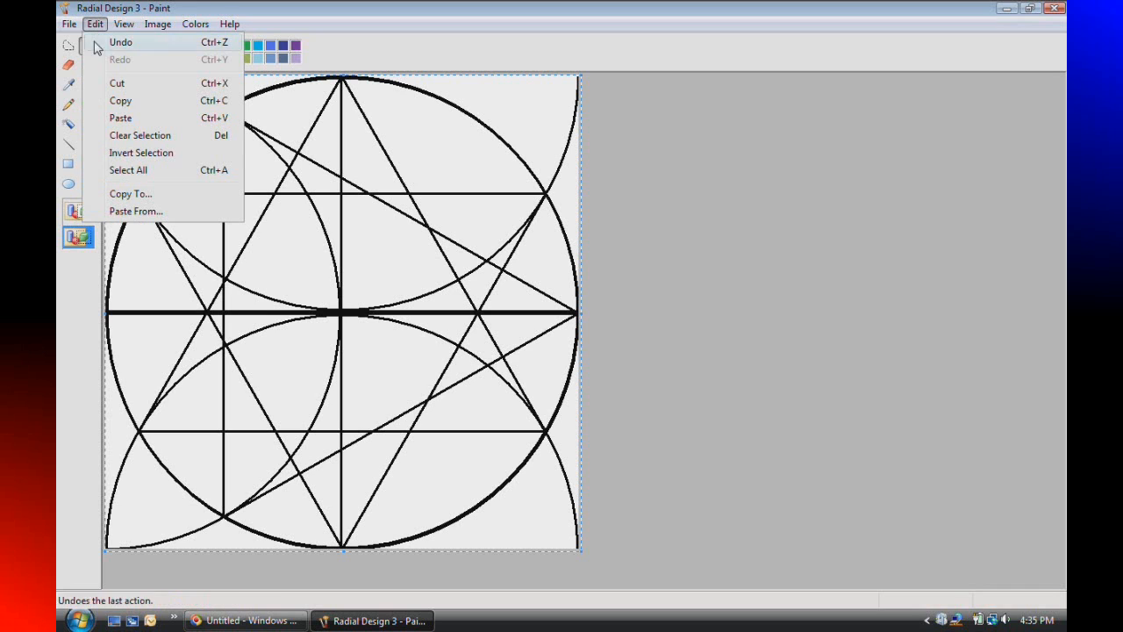
{"action": "left_click", "coordinate": [122, 118]}
{"action": "mouse_move", "coordinate": [284, 180]}
{"action": "left_mouse_down"}
{"action": "mouse_move", "coordinate": [283, 209]}
{"action": "mouse_move", "coordinate": [260, 191]}
{"action": "mouse_move", "coordinate": [261, 181]}
{"action": "mouse_move", "coordinate": [283, 181]}
{"action": "left_mouse_up"}
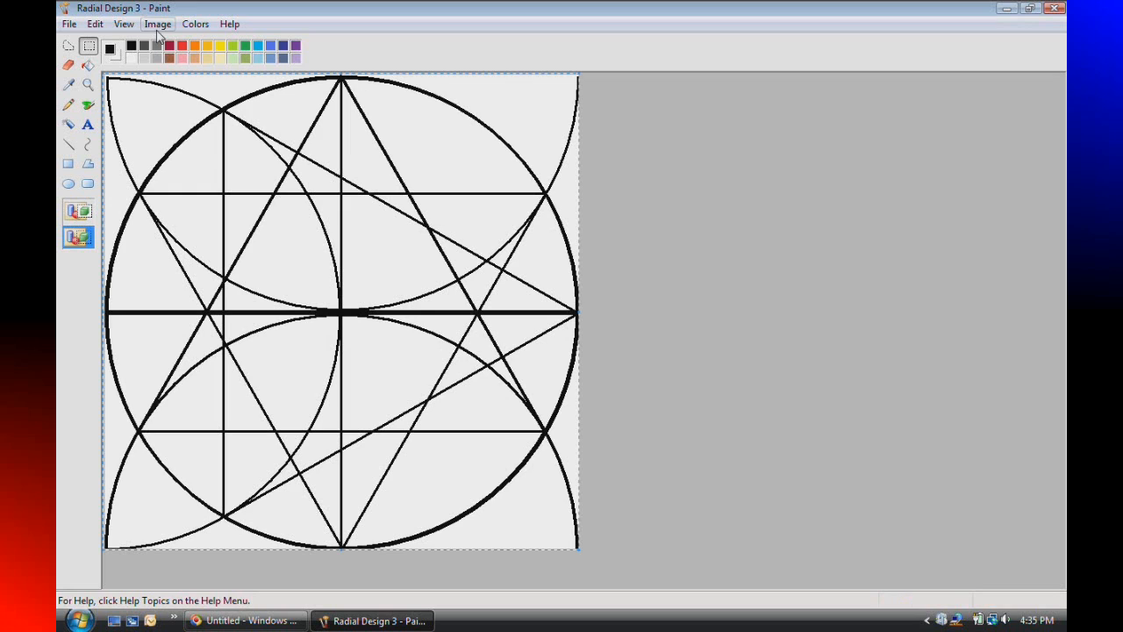
{"action": "left_click", "coordinate": [158, 23]}
{"action": "left_click", "coordinate": [171, 41]}
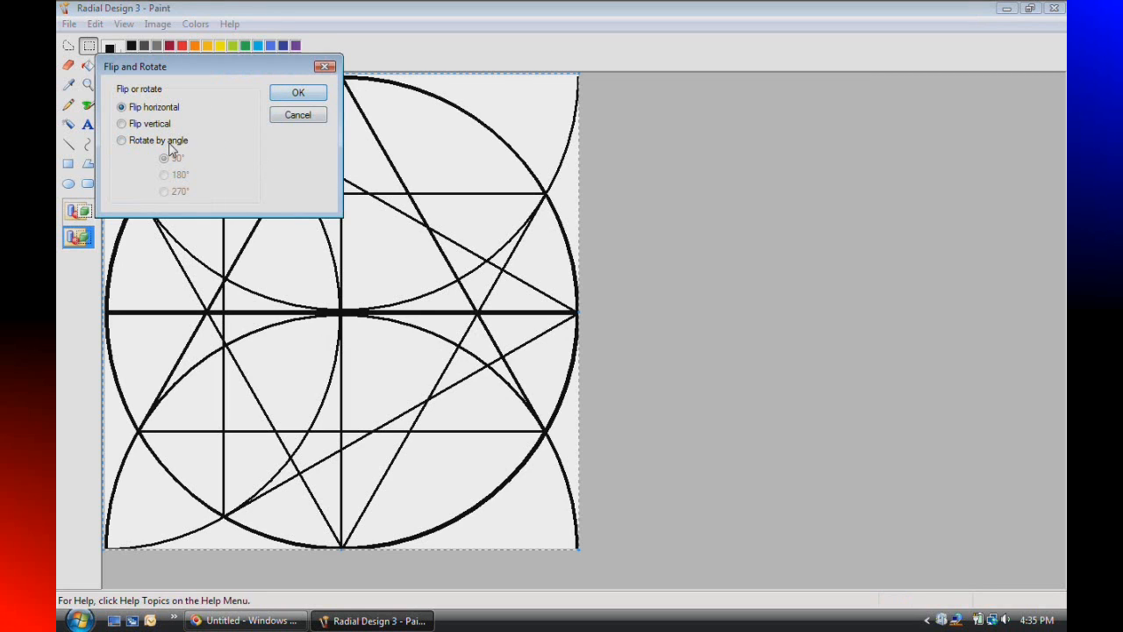
{"action": "left_click", "coordinate": [123, 142]}
{"action": "left_click", "coordinate": [293, 93]}
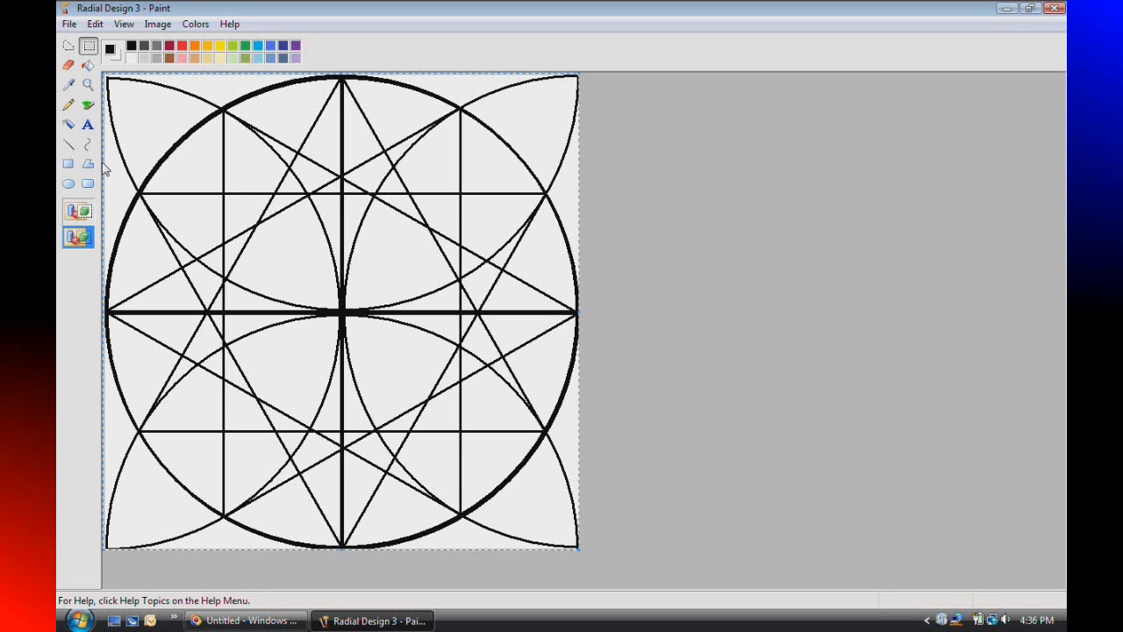
Draw four straight 45° lines from the circle's center out to its edge, one toward each corner of the canvas.
{"action": "left_click", "coordinate": [69, 145]}
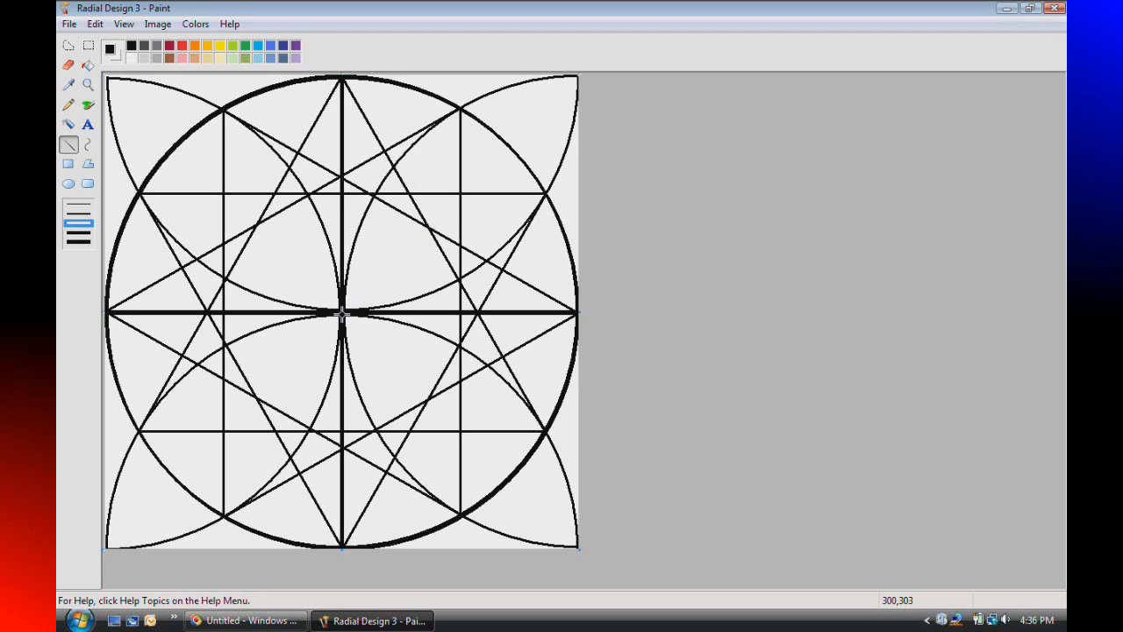
{"action": "left_click_drag", "start_coordinate": [342, 312], "coordinate": [508, 143]}
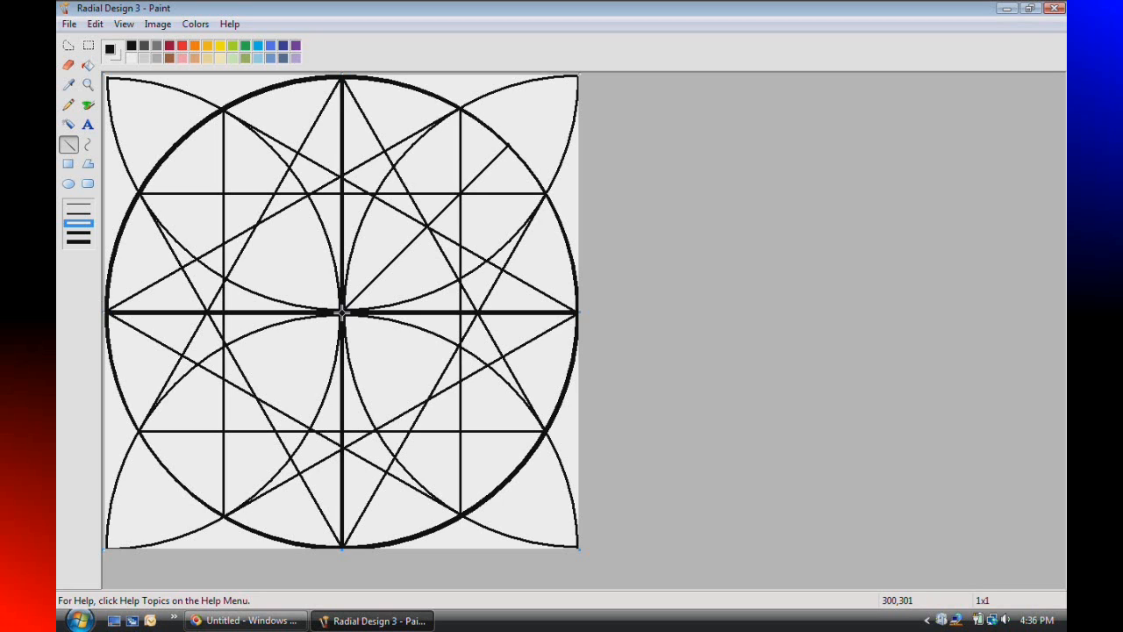
{"action": "left_click_drag", "start_coordinate": [342, 311], "coordinate": [509, 478]}
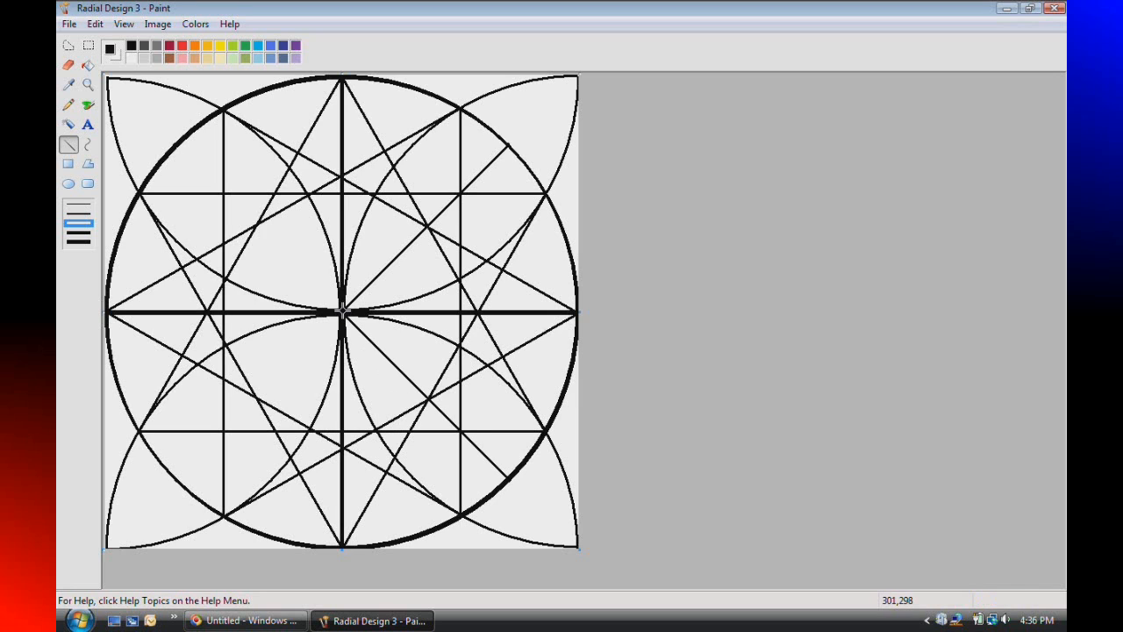
{"action": "left_click_drag", "start_coordinate": [342, 314], "coordinate": [176, 478]}
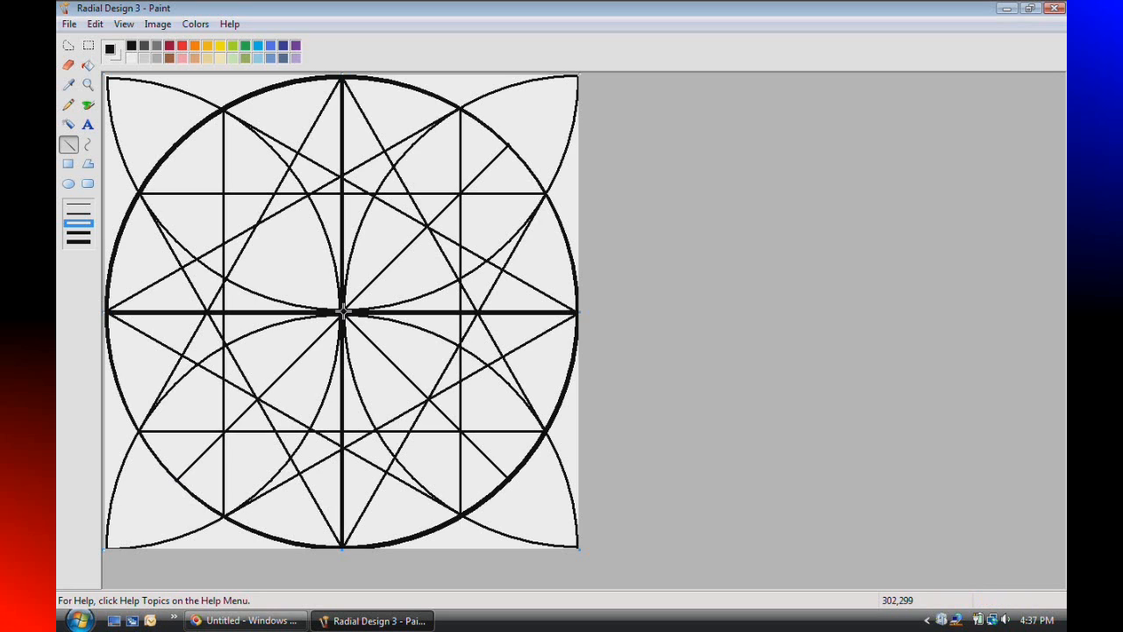
{"action": "left_click_drag", "start_coordinate": [342, 312], "coordinate": [176, 147]}
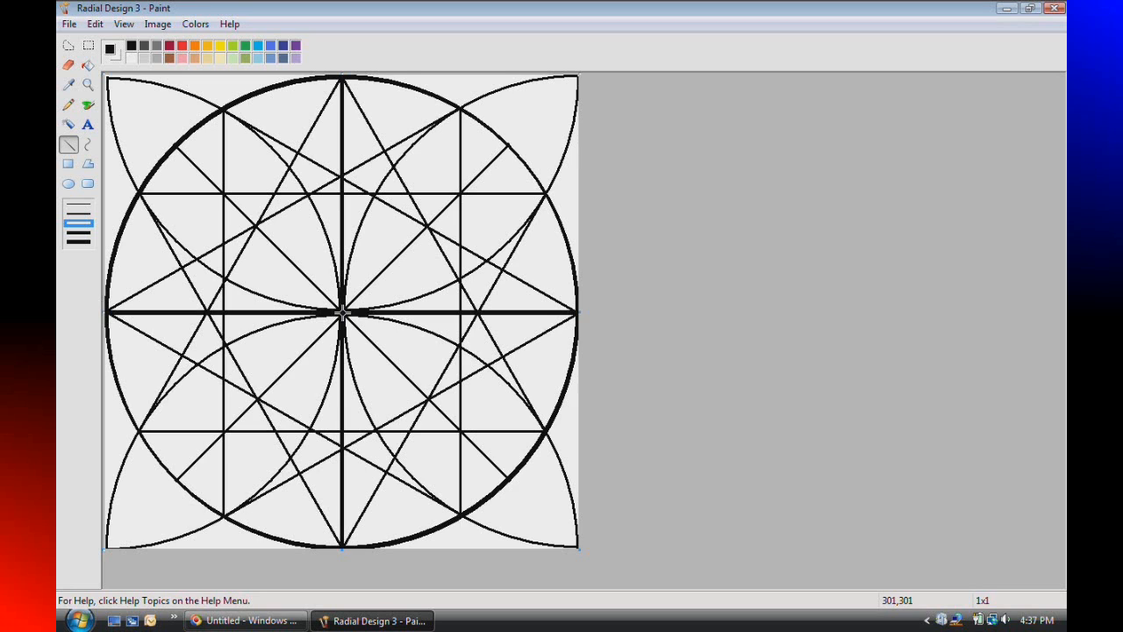
Draw eight straight lines from the center to the remaining star points on the circle, two in each quadrant.
{"action": "left_click_drag", "start_coordinate": [343, 311], "coordinate": [461, 110]}
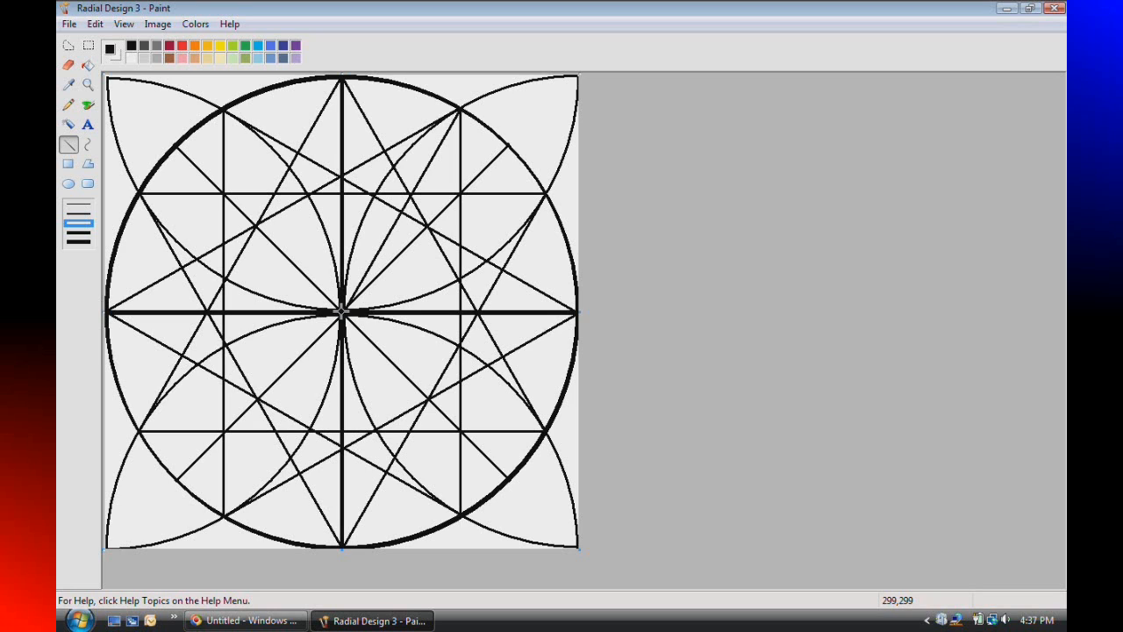
{"action": "left_click_drag", "start_coordinate": [342, 312], "coordinate": [546, 192]}
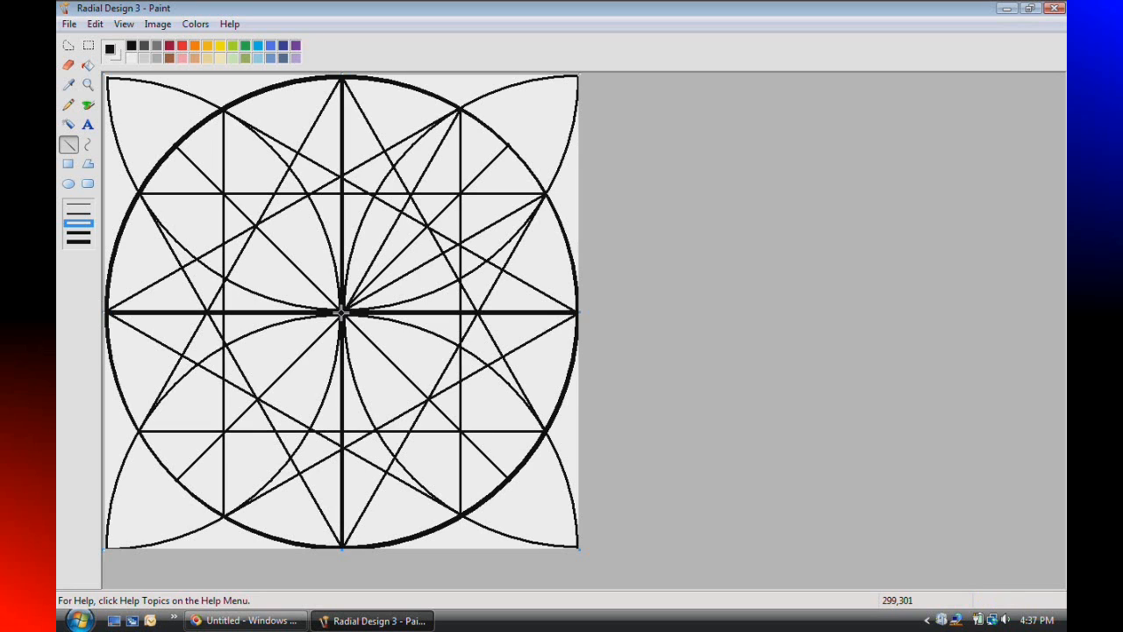
{"action": "left_click_drag", "start_coordinate": [342, 311], "coordinate": [546, 431]}
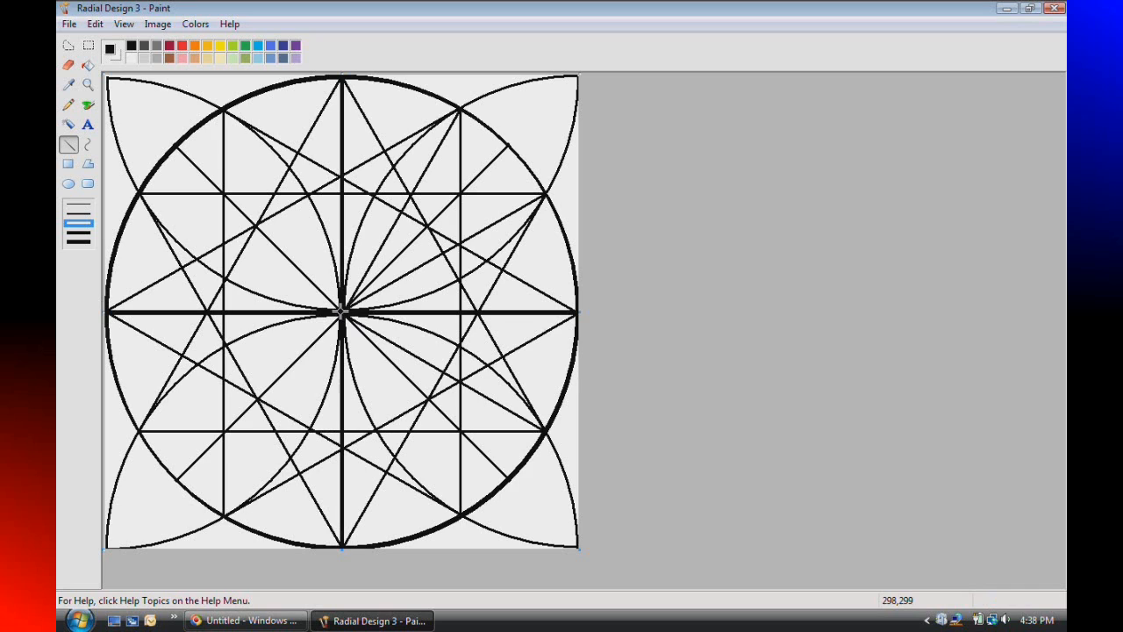
{"action": "left_click_drag", "start_coordinate": [342, 312], "coordinate": [462, 516]}
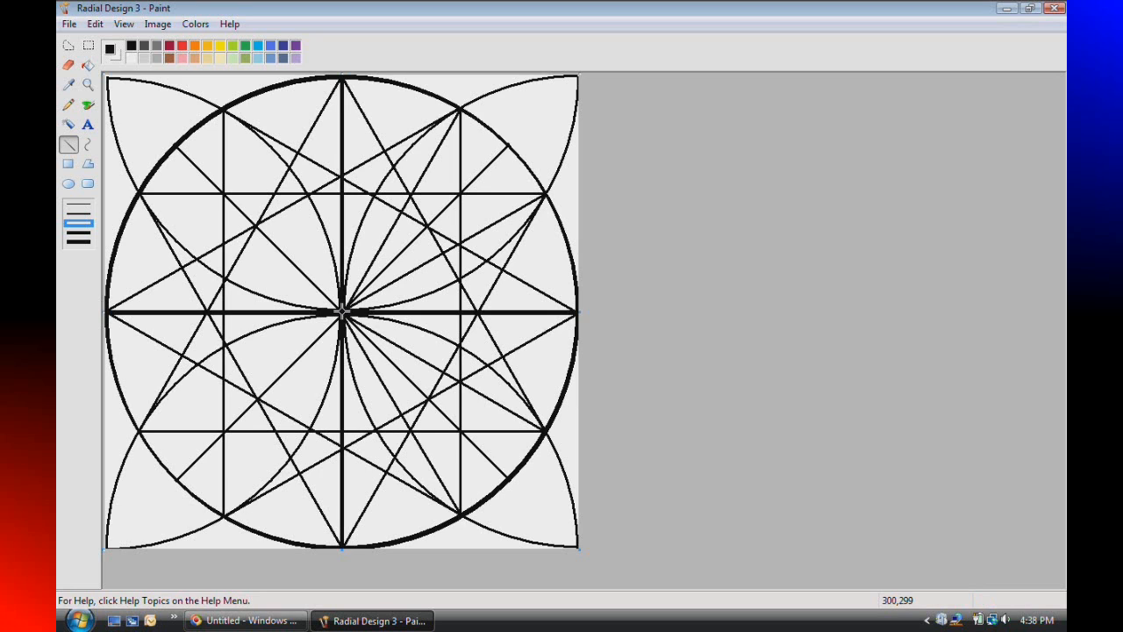
{"action": "left_click_drag", "start_coordinate": [342, 312], "coordinate": [223, 516]}
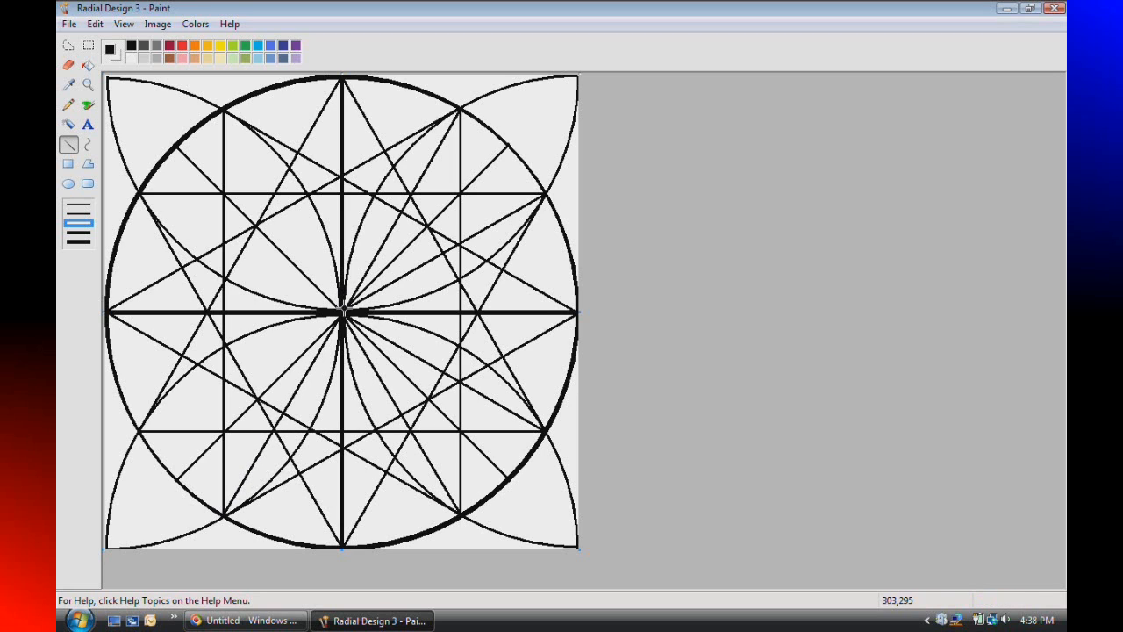
{"action": "left_click_drag", "start_coordinate": [342, 313], "coordinate": [138, 430]}
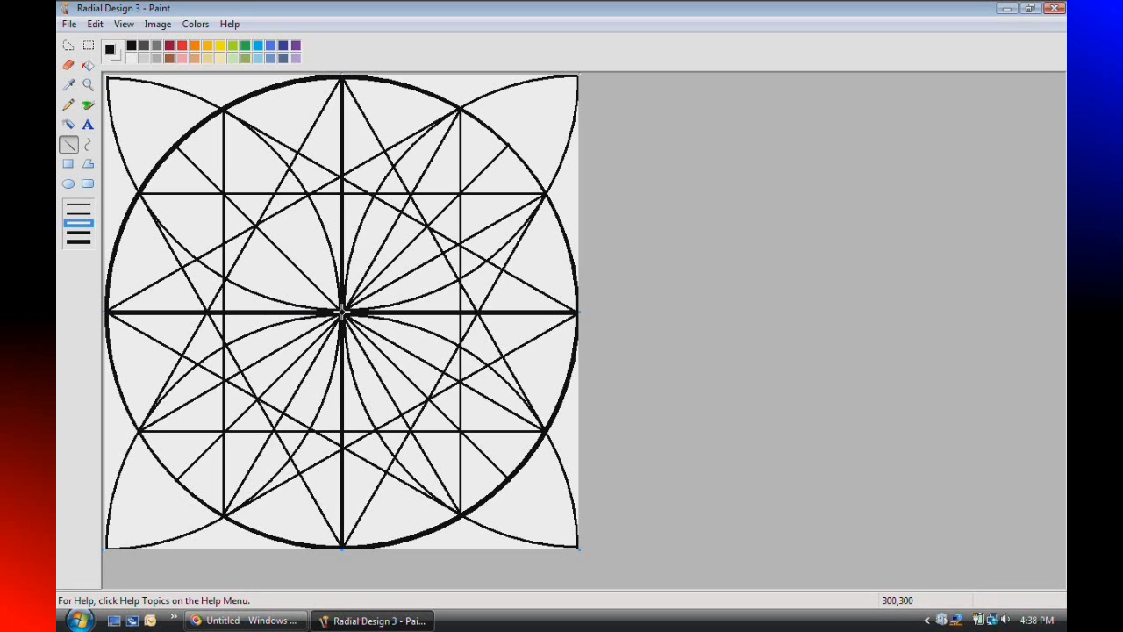
{"action": "left_click_drag", "start_coordinate": [342, 311], "coordinate": [138, 193]}
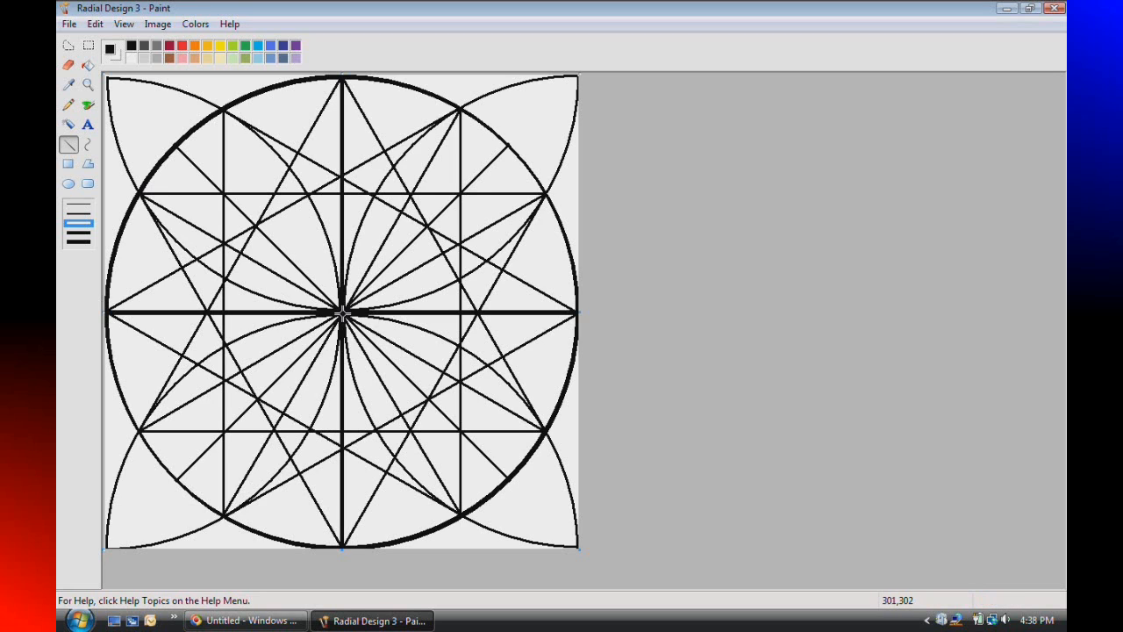
{"action": "left_click_drag", "start_coordinate": [343, 311], "coordinate": [222, 107]}
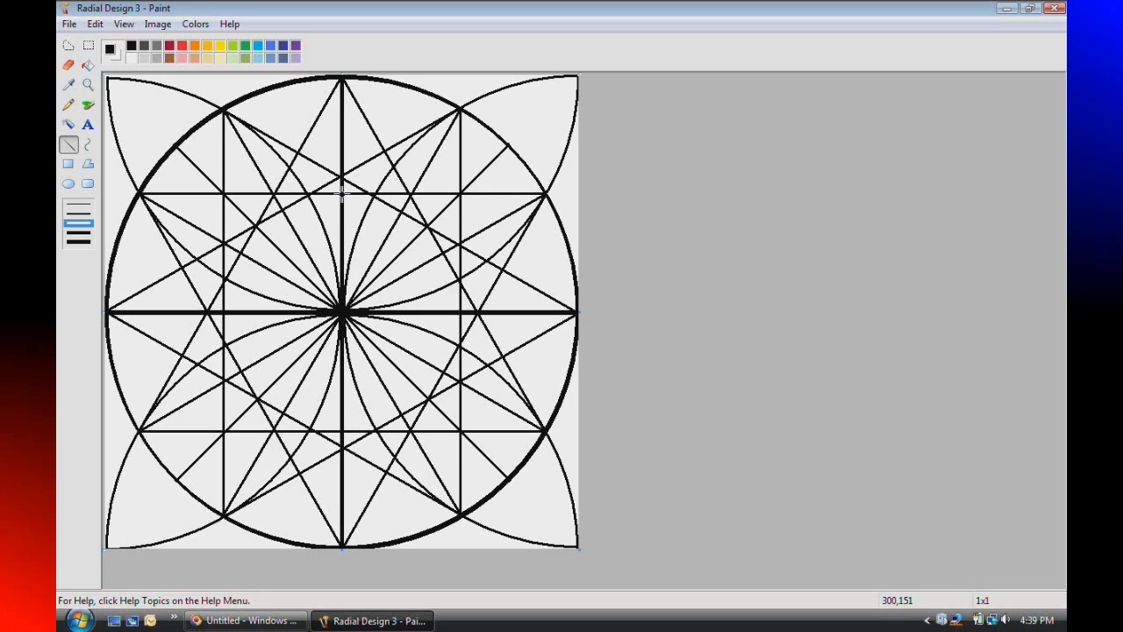
Draw two smaller overlapping triangles around the center, one pointing up and one down, with tips where the vertical line meets the long horizontal lines.
{"action": "left_click_drag", "start_coordinate": [342, 194], "coordinate": [242, 370]}
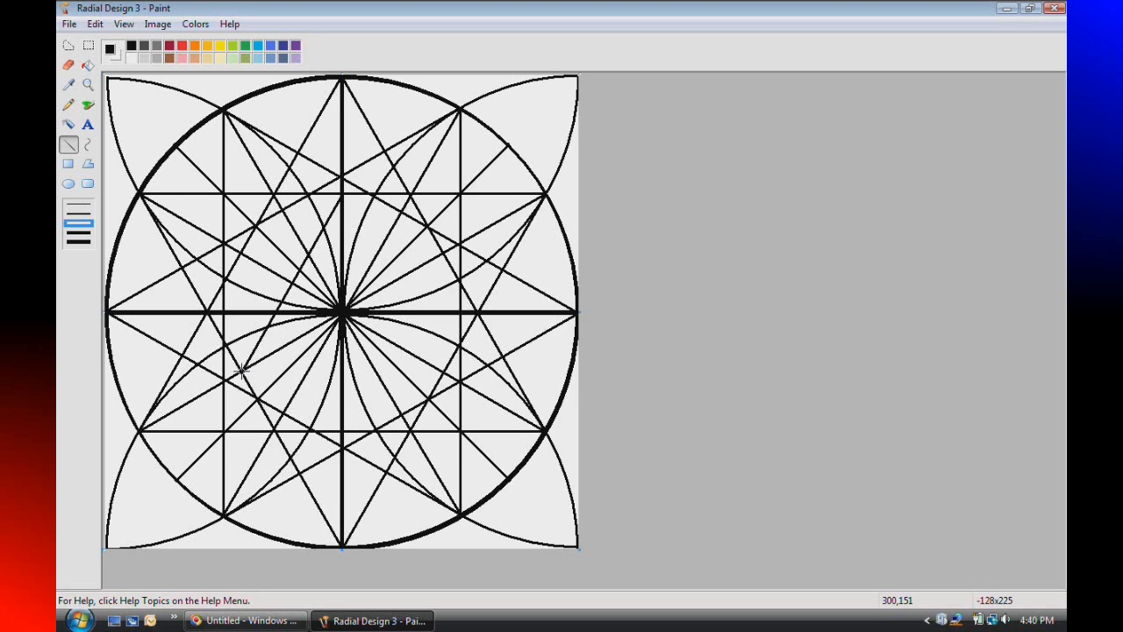
{"action": "mouse_move", "coordinate": [242, 371]}
{"action": "left_mouse_down"}
{"action": "mouse_move", "coordinate": [322, 213]}
{"action": "mouse_move", "coordinate": [263, 277]}
{"action": "mouse_move", "coordinate": [240, 372]}
{"action": "left_mouse_up"}
{"action": "left_click_drag", "start_coordinate": [240, 371], "coordinate": [341, 194]}
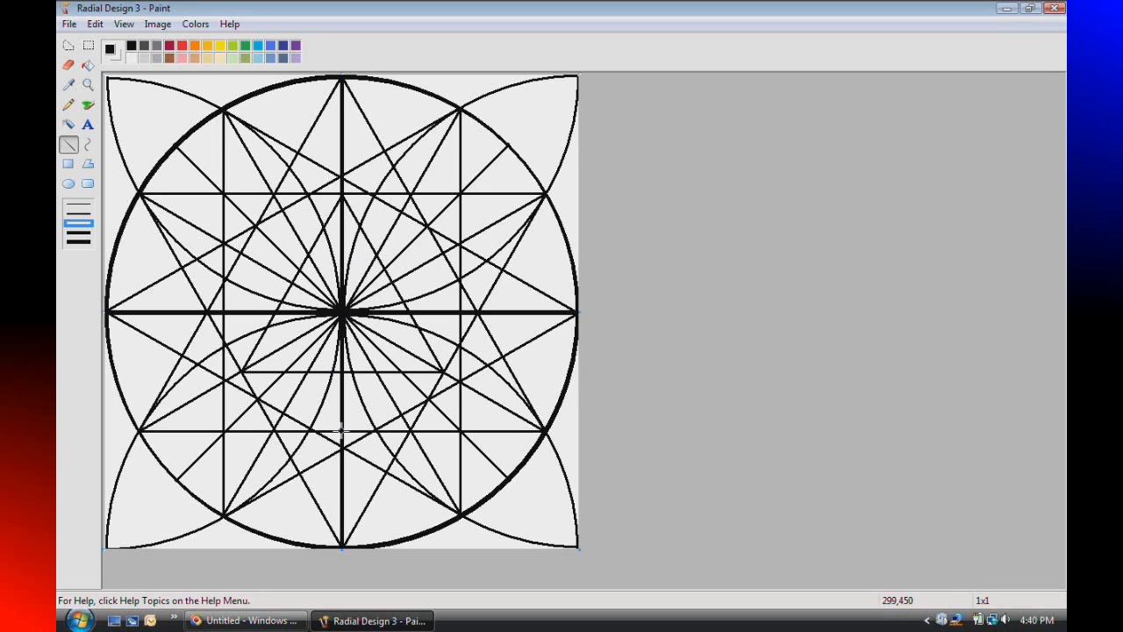
{"action": "left_click_drag", "start_coordinate": [341, 430], "coordinate": [239, 251]}
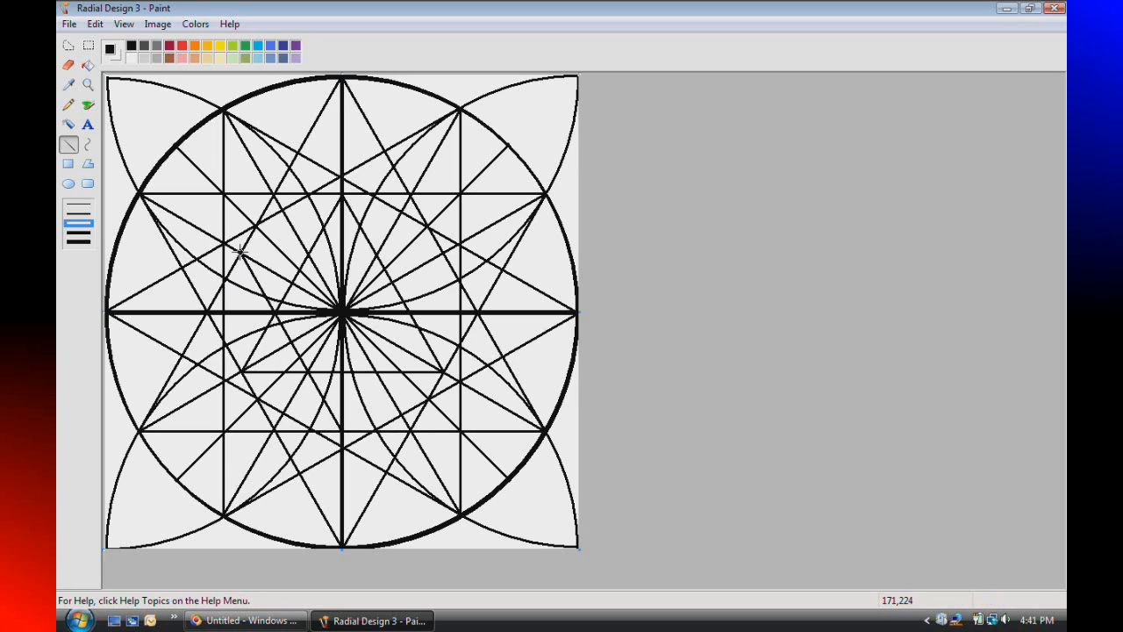
{"action": "left_click_drag", "start_coordinate": [240, 253], "coordinate": [341, 431]}
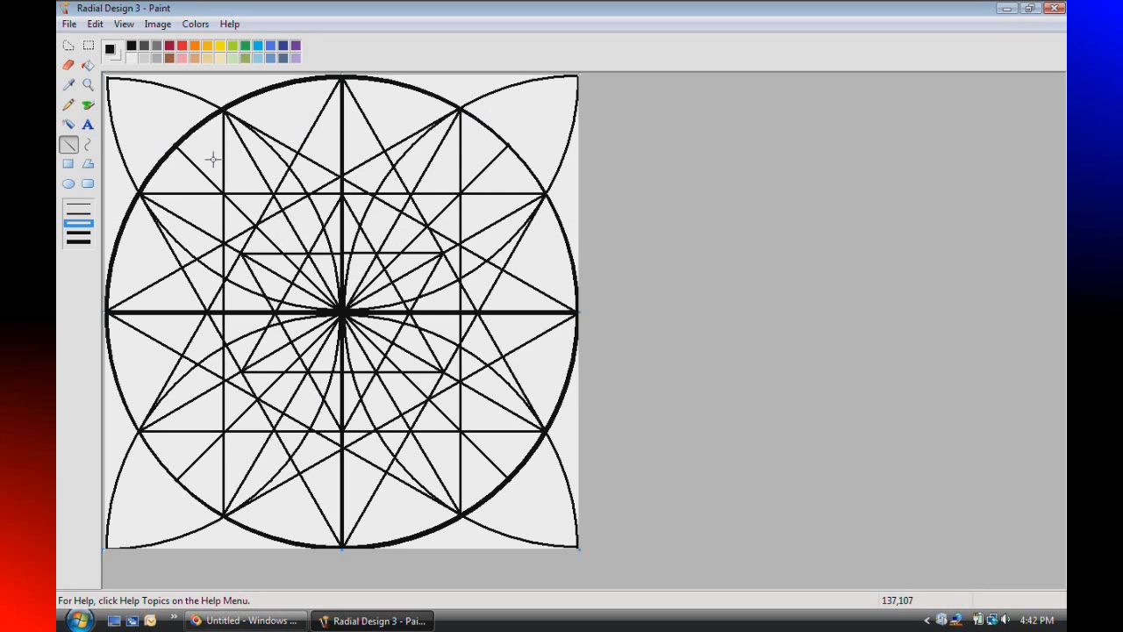
Draw four small outlined circles about 104 pixels wide over the ends of the 45° lines, each between two neighboring star points.
{"action": "left_click", "coordinate": [68, 184]}
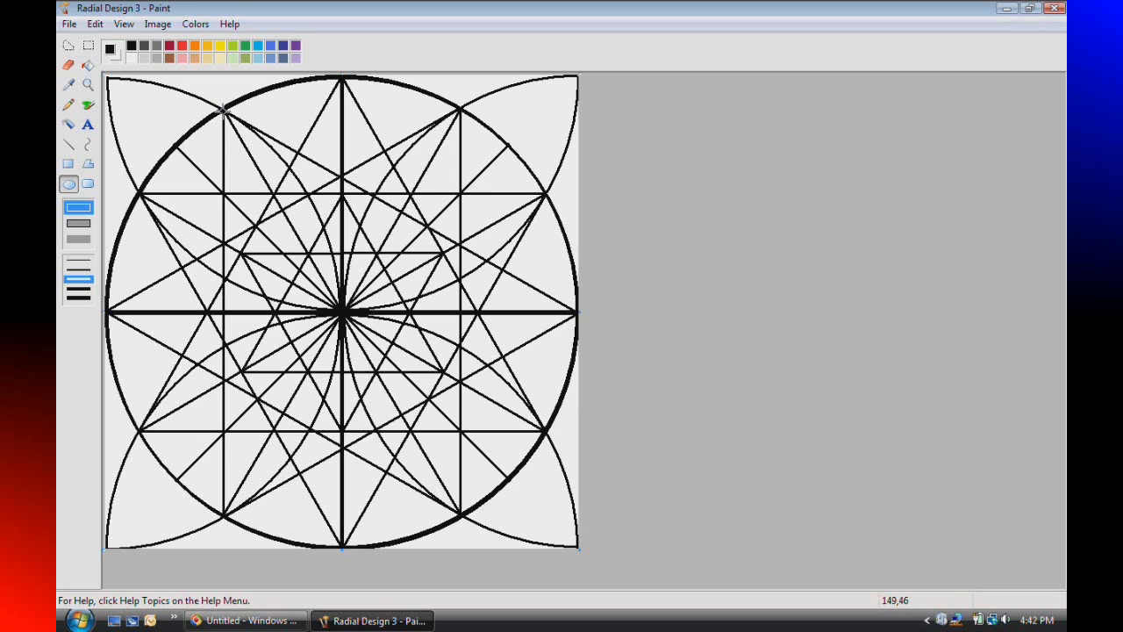
{"action": "left_click_drag", "start_coordinate": [223, 109], "coordinate": [139, 194]}
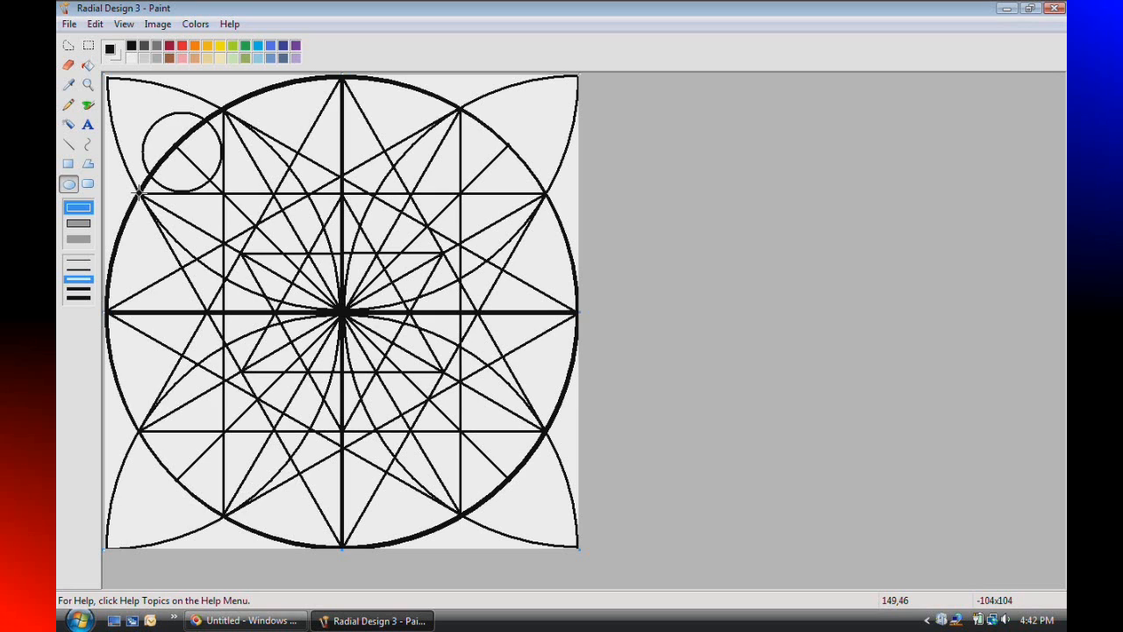
{"action": "left_click_drag", "start_coordinate": [139, 194], "coordinate": [140, 194]}
{"action": "left_click_drag", "start_coordinate": [459, 108], "coordinate": [545, 194]}
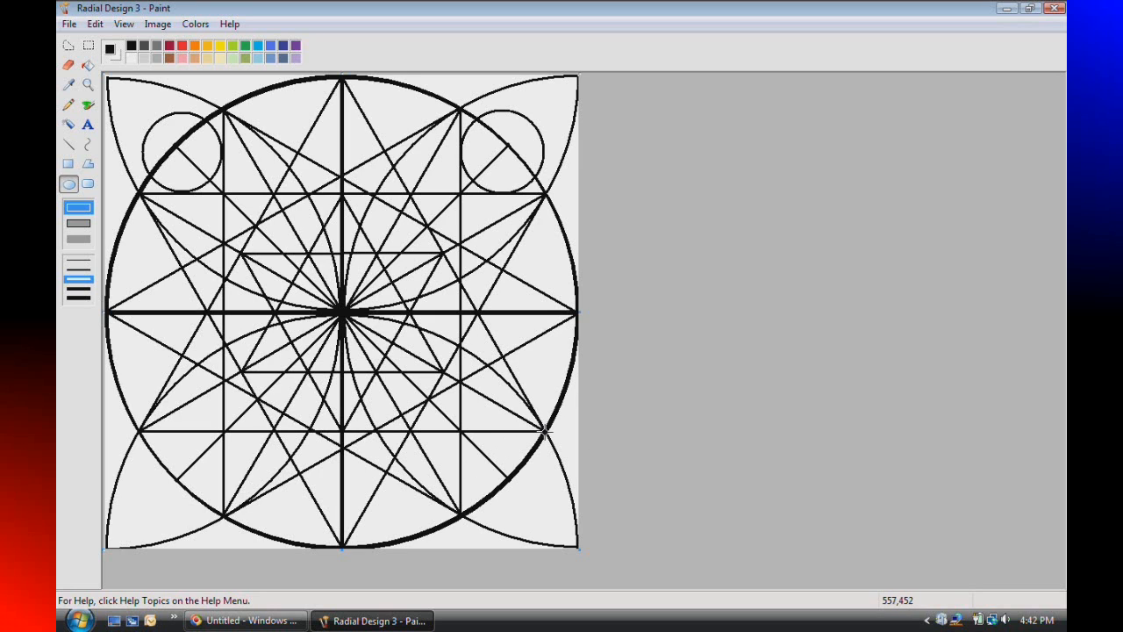
{"action": "left_click_drag", "start_coordinate": [545, 430], "coordinate": [460, 516]}
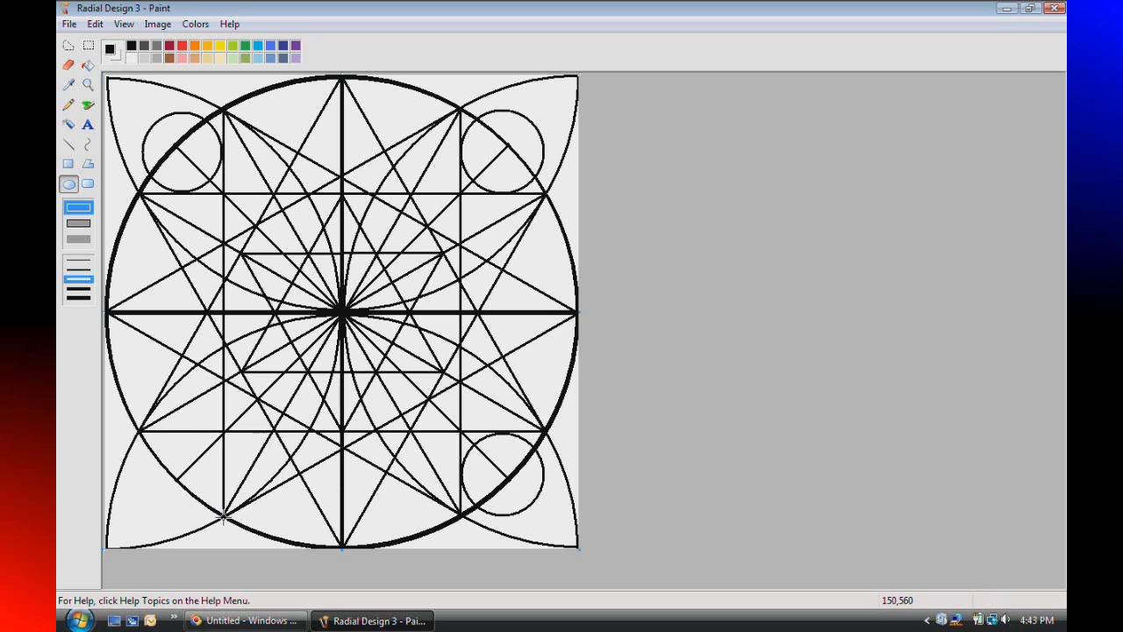
{"action": "left_click_drag", "start_coordinate": [223, 517], "coordinate": [136, 431]}
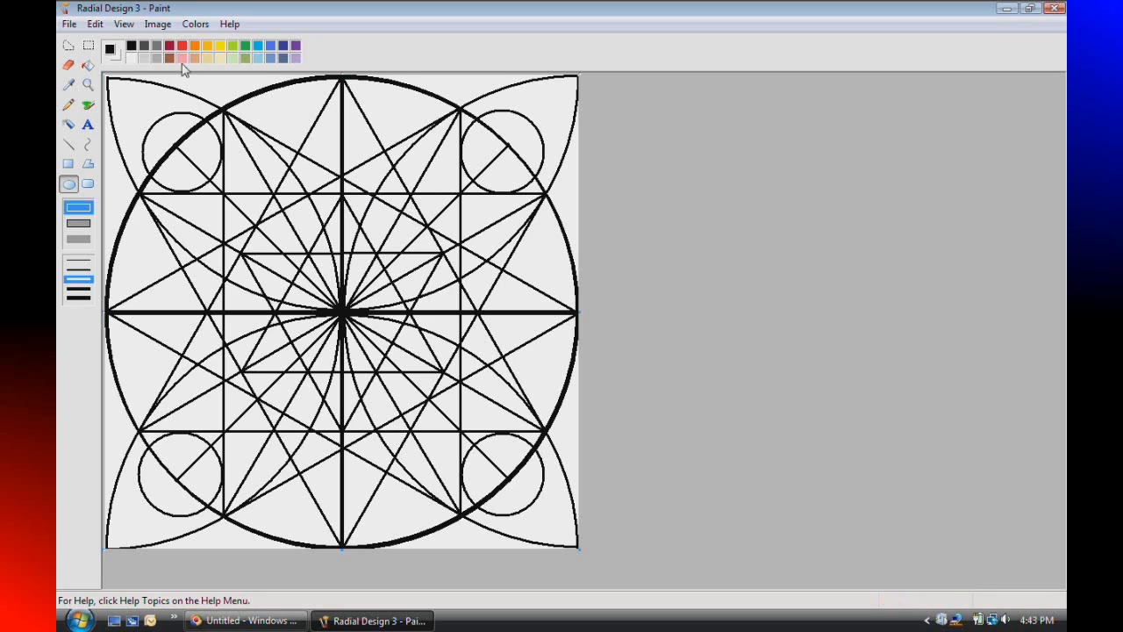
Fill the outermost canvas areas beyond the arcs, blue at the upper-left and lower-right corners and light green at the other two.
{"action": "left_click", "coordinate": [88, 66]}
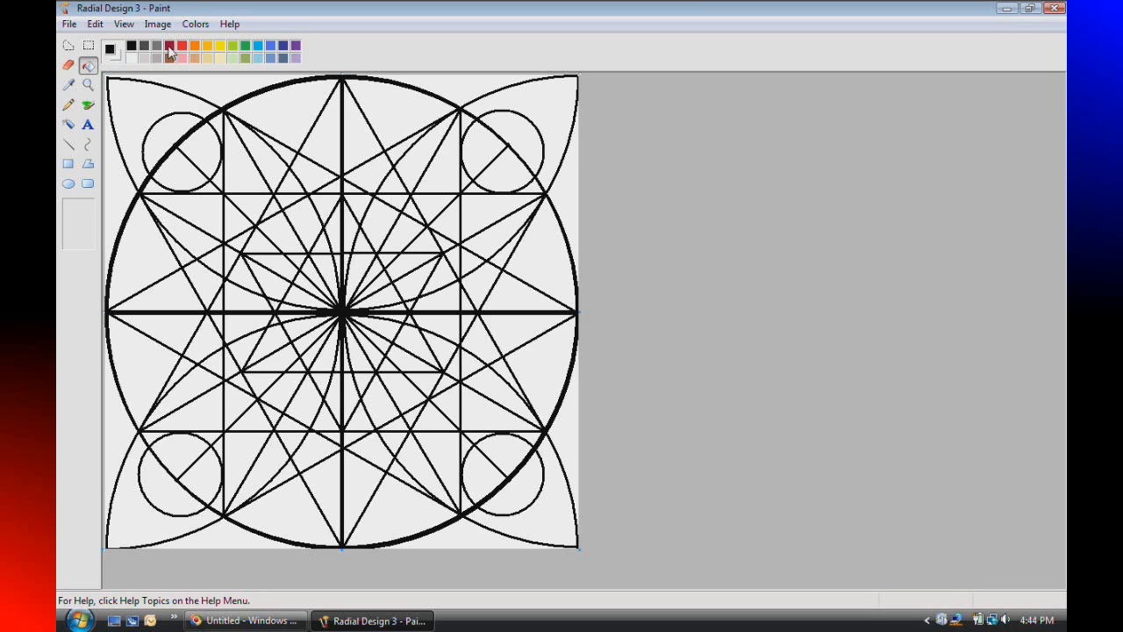
{"action": "left_click", "coordinate": [271, 53]}
{"action": "right_click", "coordinate": [233, 58]}
{"action": "left_click", "coordinate": [119, 176]}
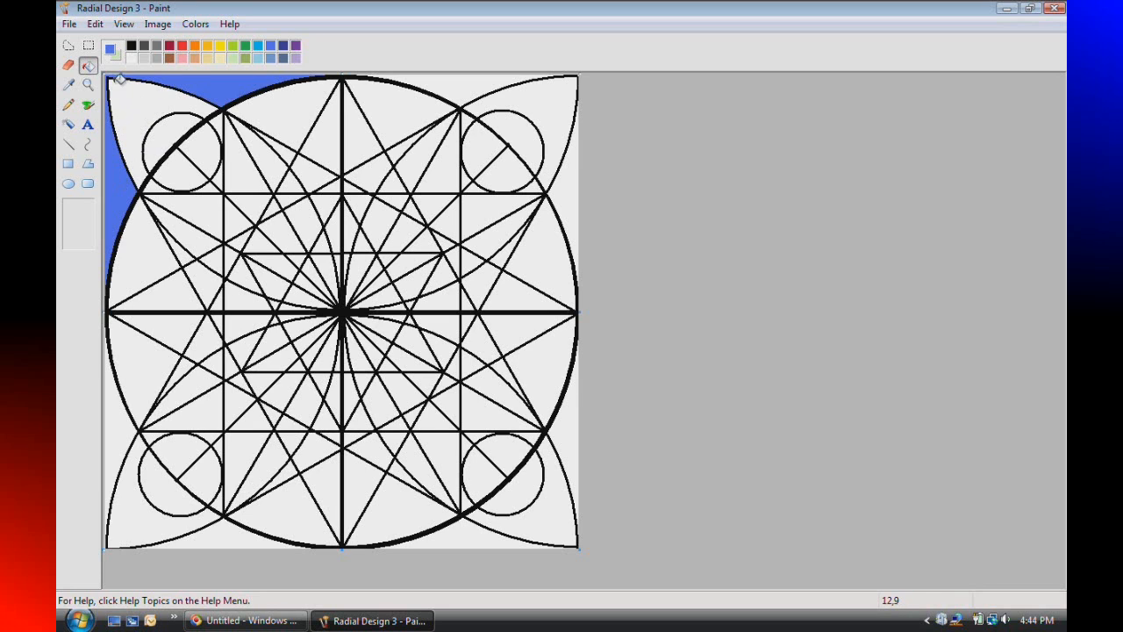
{"action": "left_click", "coordinate": [466, 84]}
{"action": "left_click", "coordinate": [569, 190]}
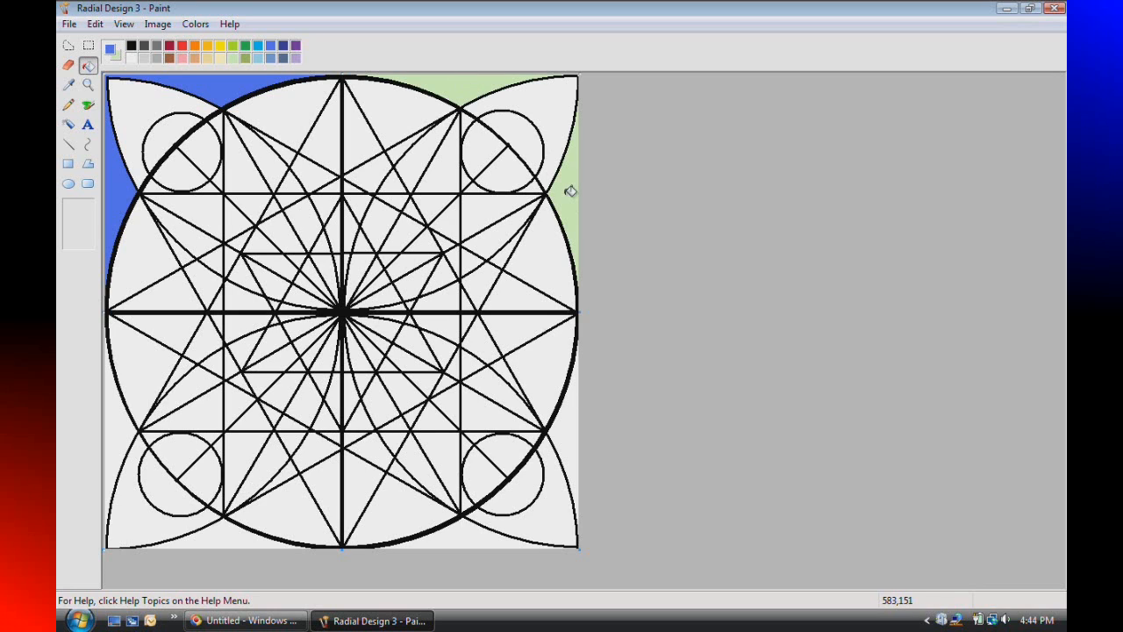
{"action": "left_click", "coordinate": [576, 451]}
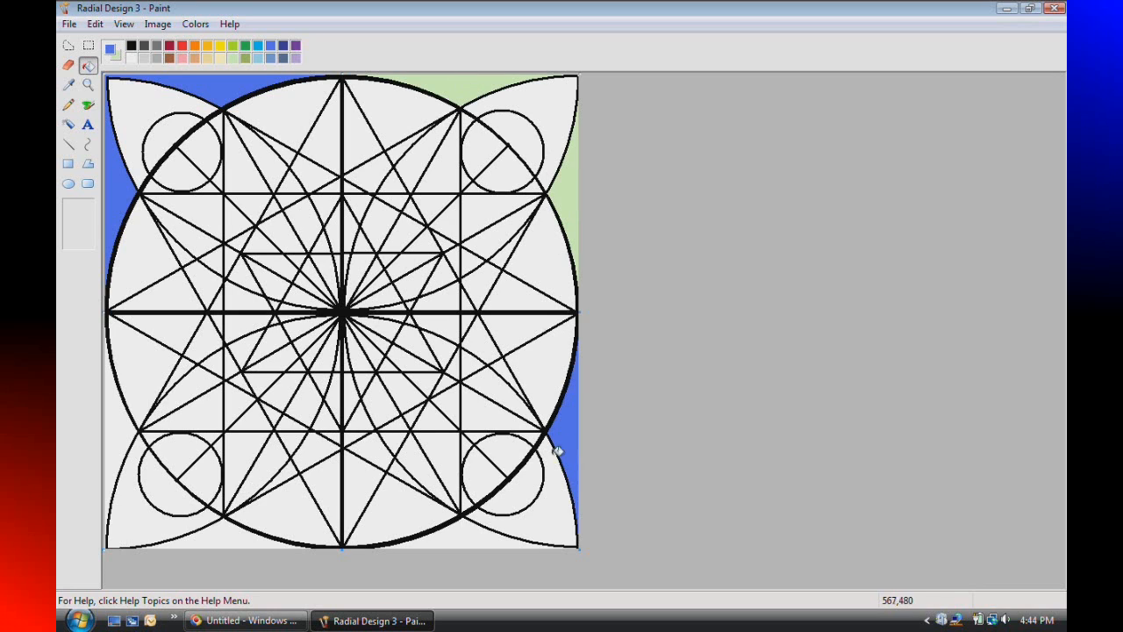
{"action": "left_click", "coordinate": [470, 529]}
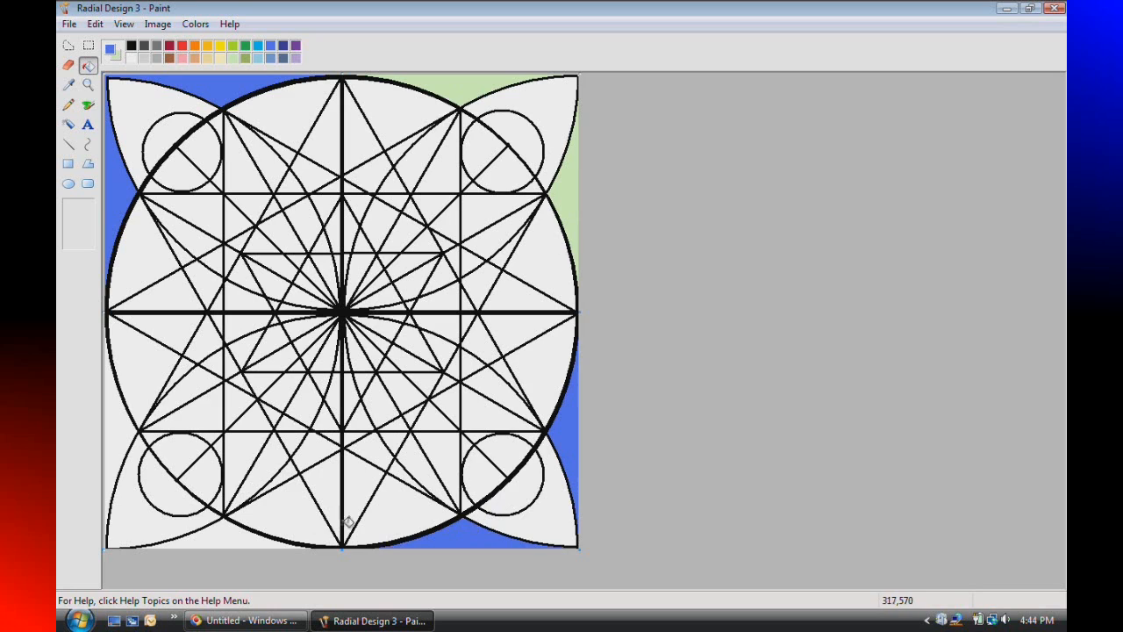
{"action": "left_click", "coordinate": [243, 539]}
{"action": "left_click", "coordinate": [117, 417]}
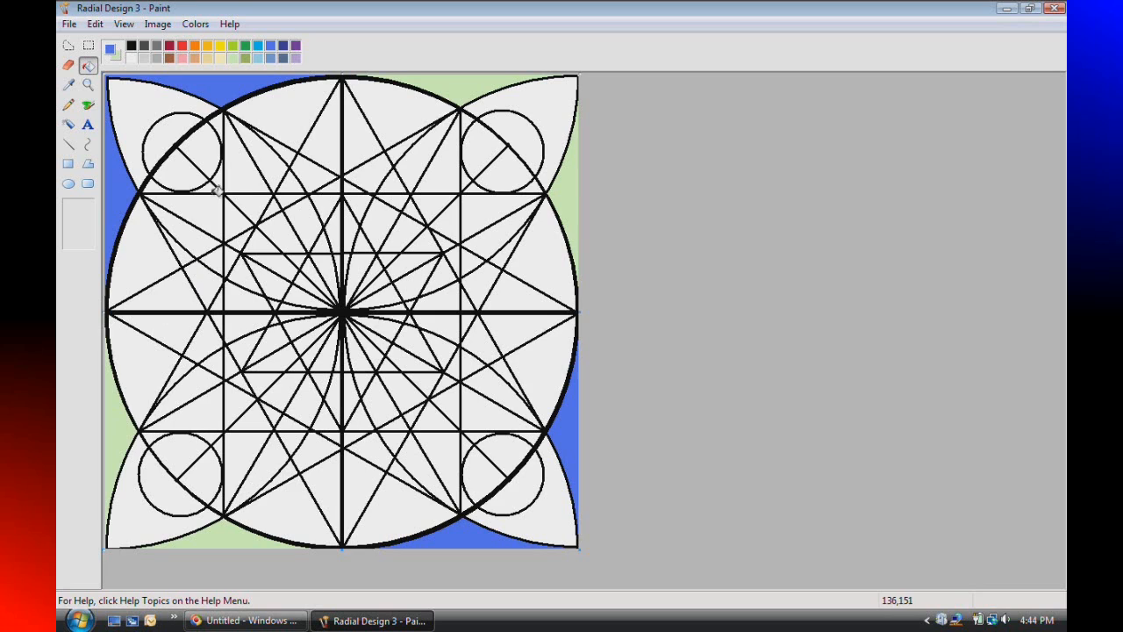
Fill the pointed corner petals outside the small circles, light green at the upper-left and lower-right and blue at the other two.
{"action": "left_click", "coordinate": [150, 106]}
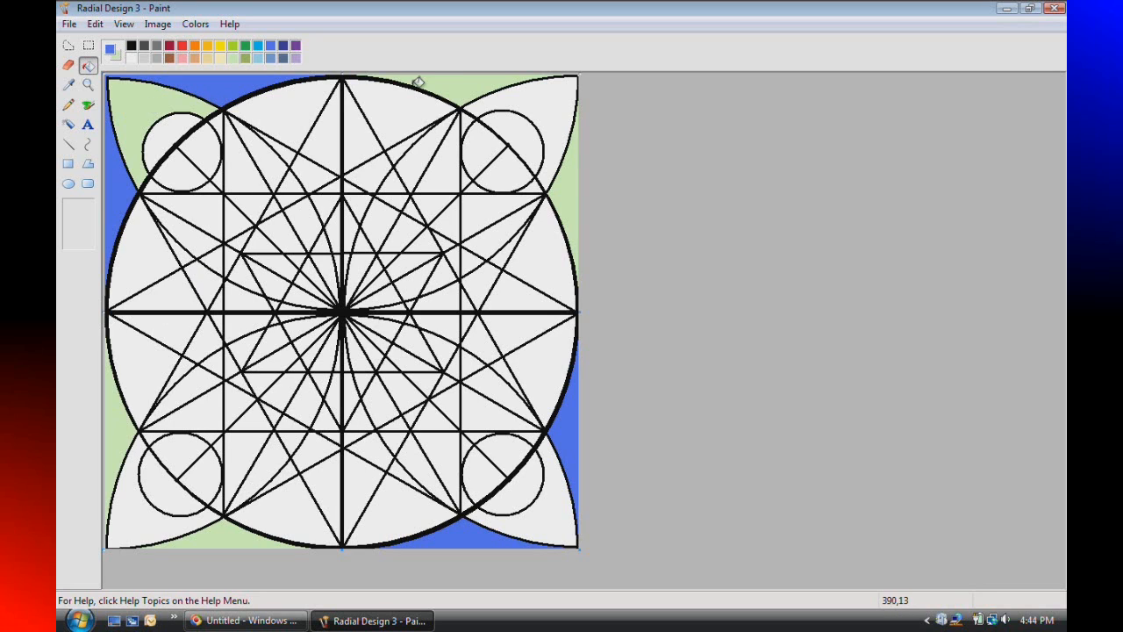
{"action": "left_click", "coordinate": [552, 106]}
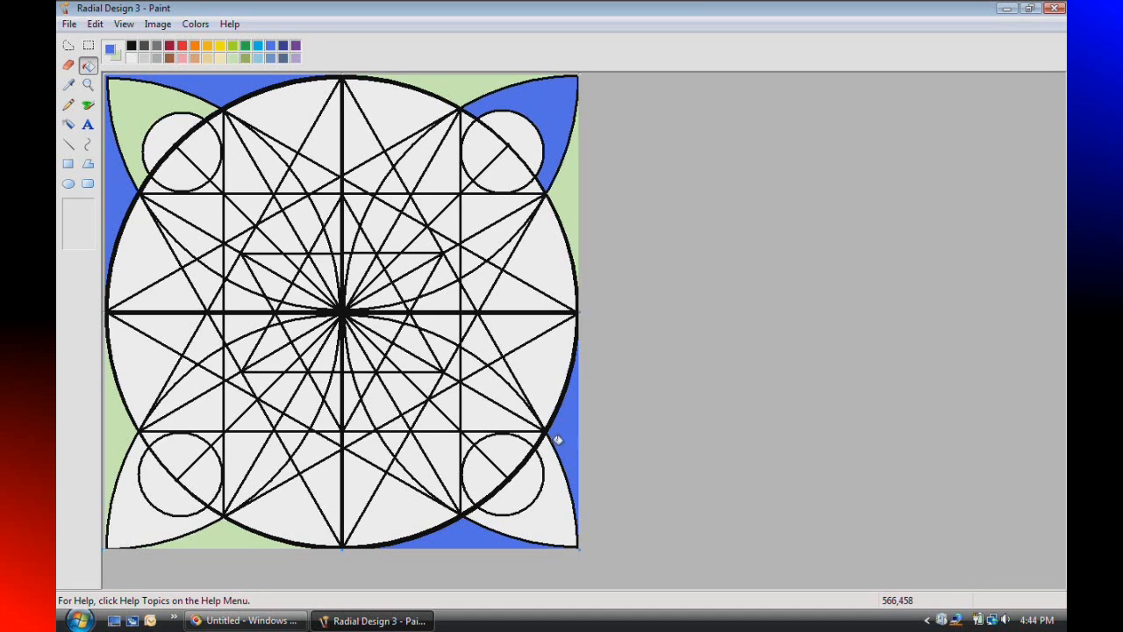
{"action": "left_click", "coordinate": [558, 495]}
{"action": "left_click", "coordinate": [143, 506]}
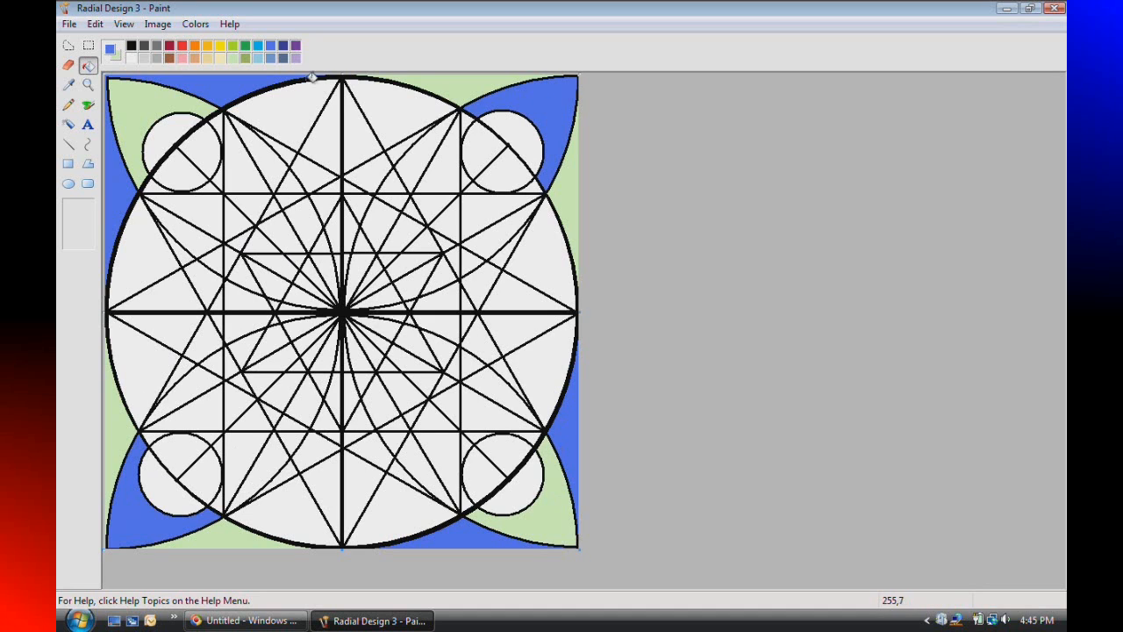
Fill the small circles' halves outside the large circle, blue at the upper-left and lower-right and light green at the other two.
{"action": "left_click", "coordinate": [171, 143]}
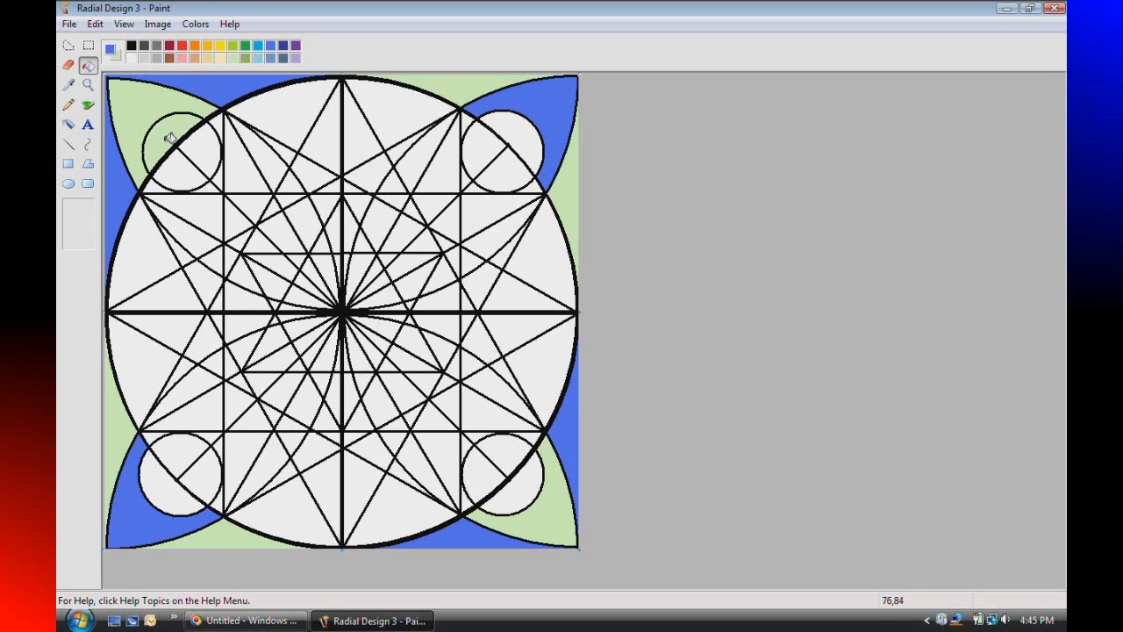
{"action": "left_click", "coordinate": [527, 146]}
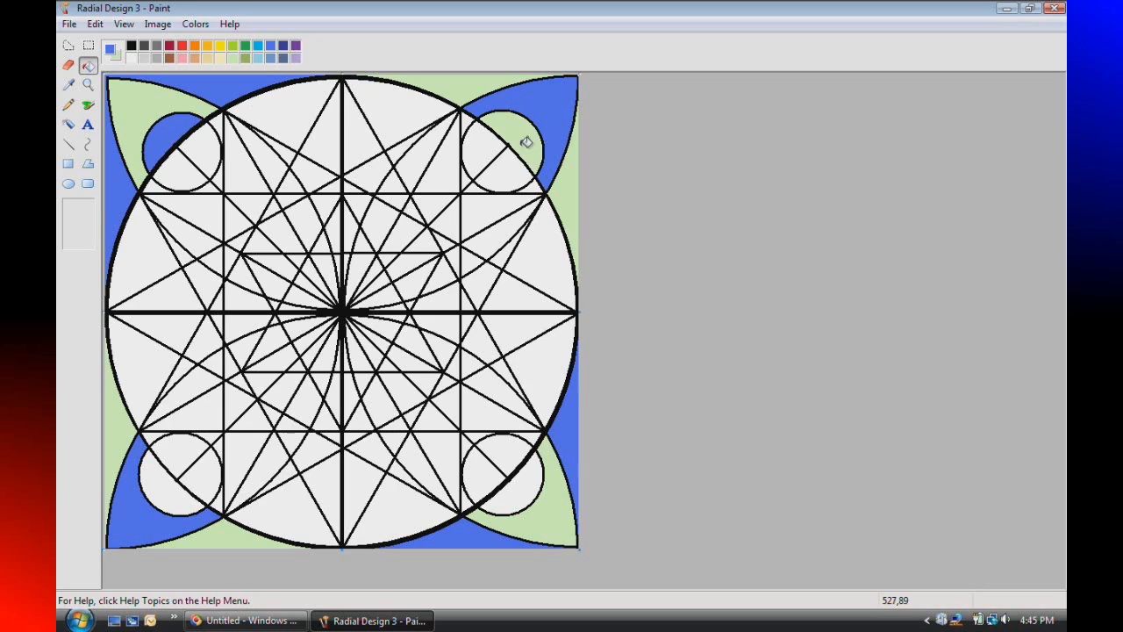
{"action": "left_click", "coordinate": [533, 476]}
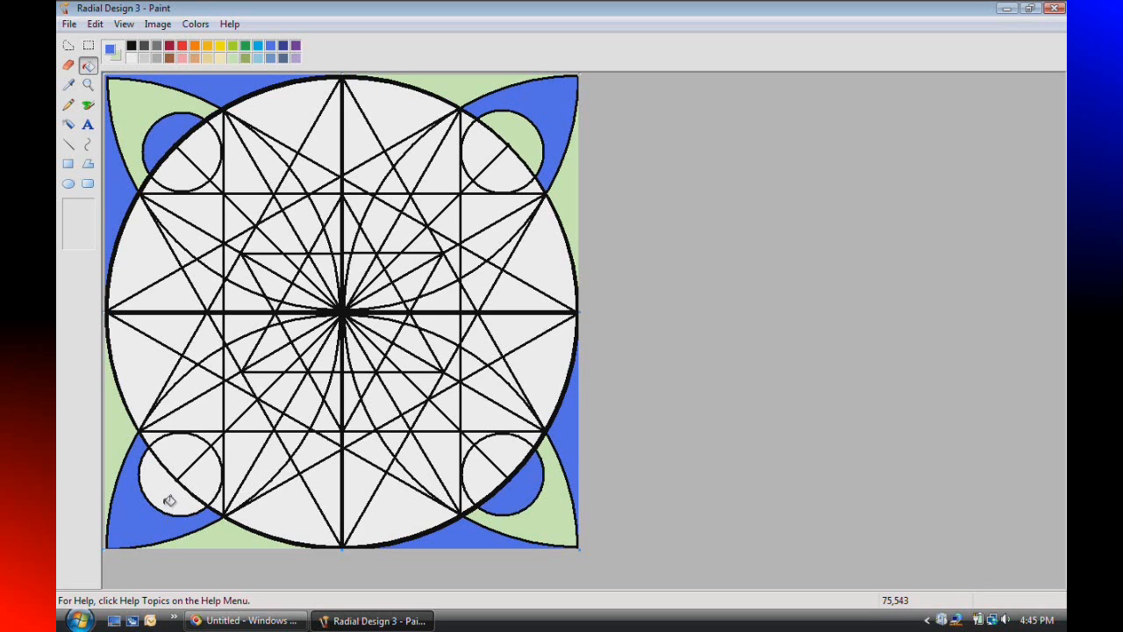
{"action": "right_click", "coordinate": [171, 497]}
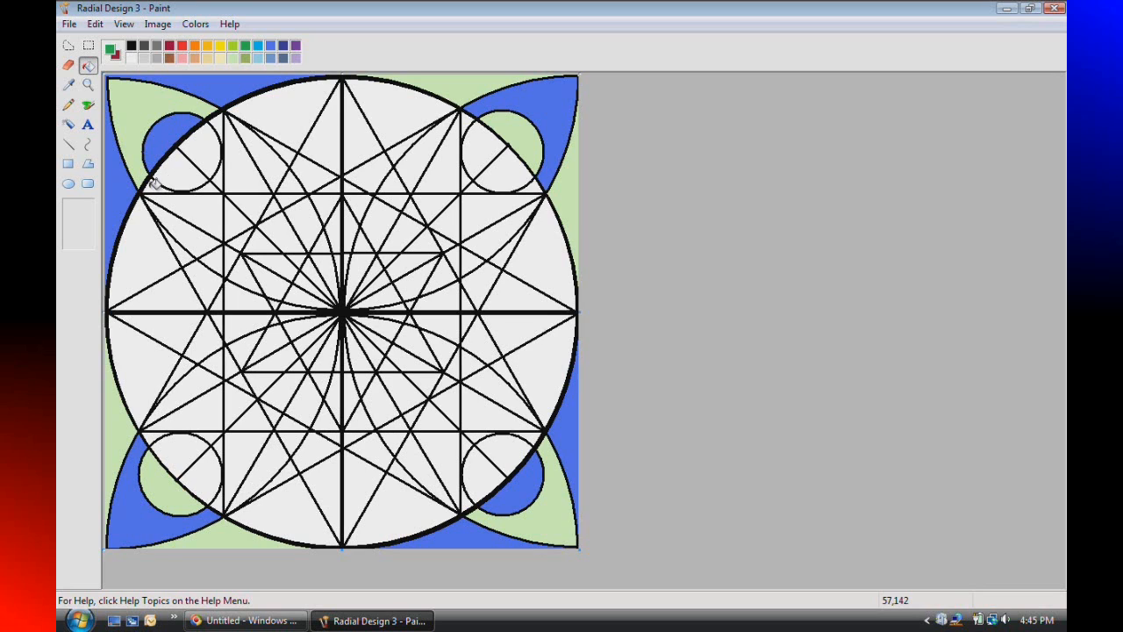
Fill the slivers around the upper-left small circle inside the large circle green, and that small circle's inner half dark red.
{"action": "left_click", "coordinate": [154, 183]}
{"action": "left_click", "coordinate": [215, 184]}
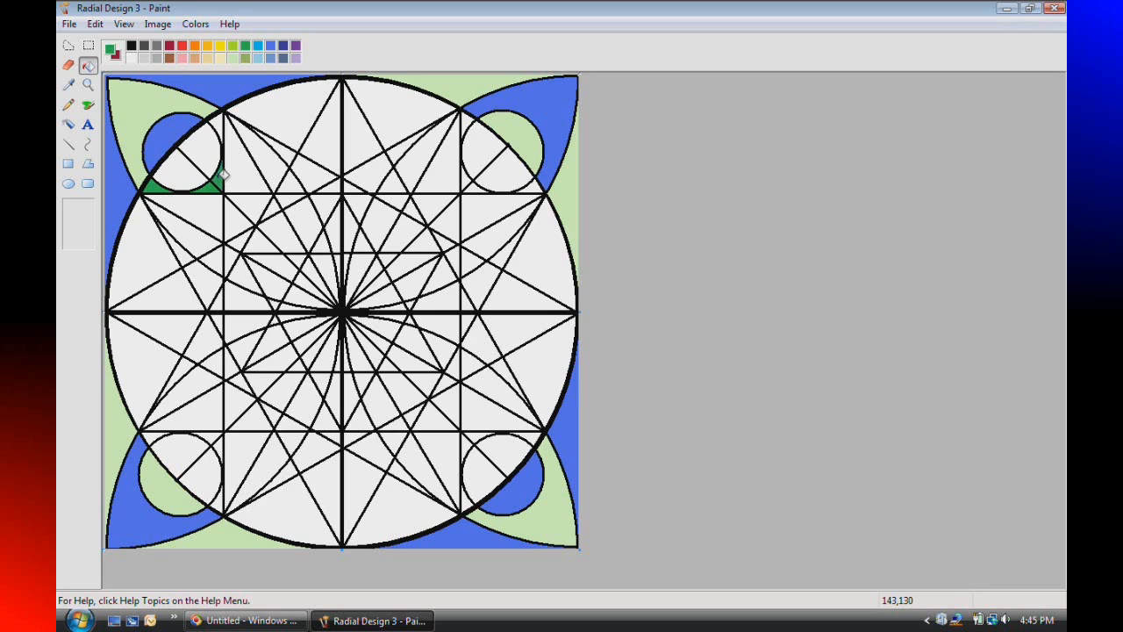
{"action": "left_click", "coordinate": [217, 122]}
{"action": "right_click", "coordinate": [205, 145]}
{"action": "right_click", "coordinate": [184, 167]}
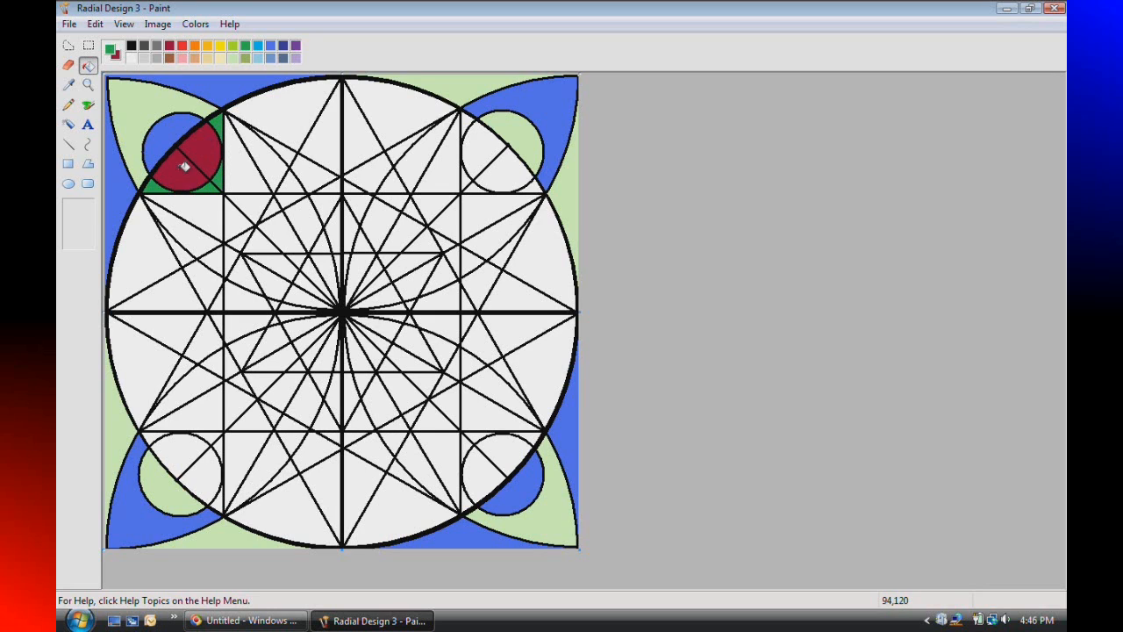
Fill the upper half's four rim segments and the slivers around the upper-right small circle green, and that circle's inner half dark red.
{"action": "left_click", "coordinate": [292, 108]}
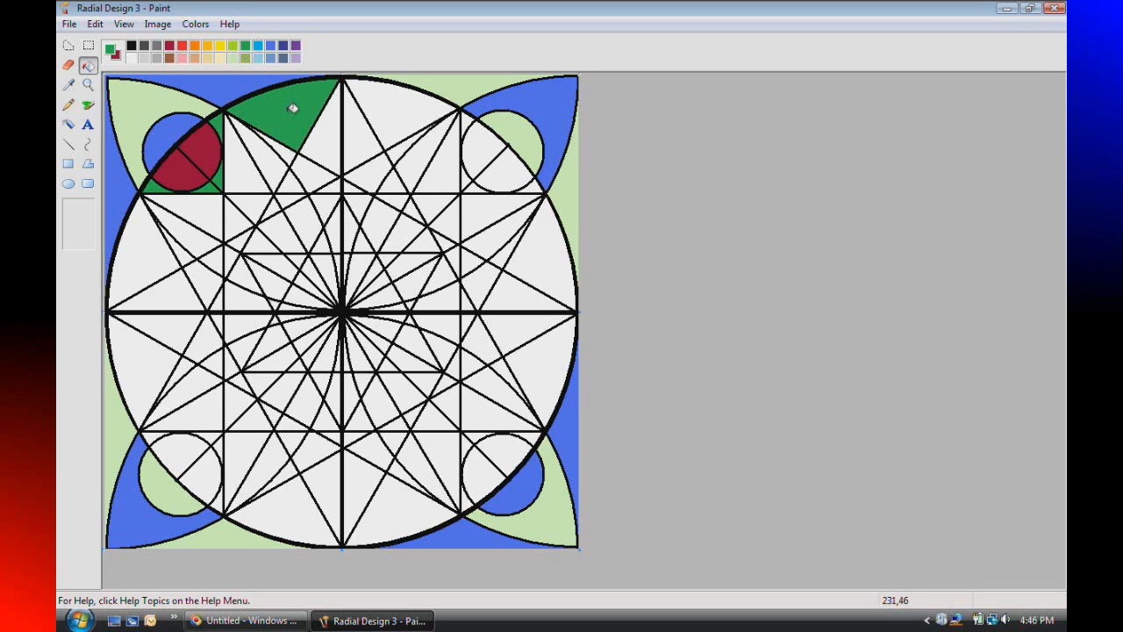
{"action": "left_click", "coordinate": [406, 104]}
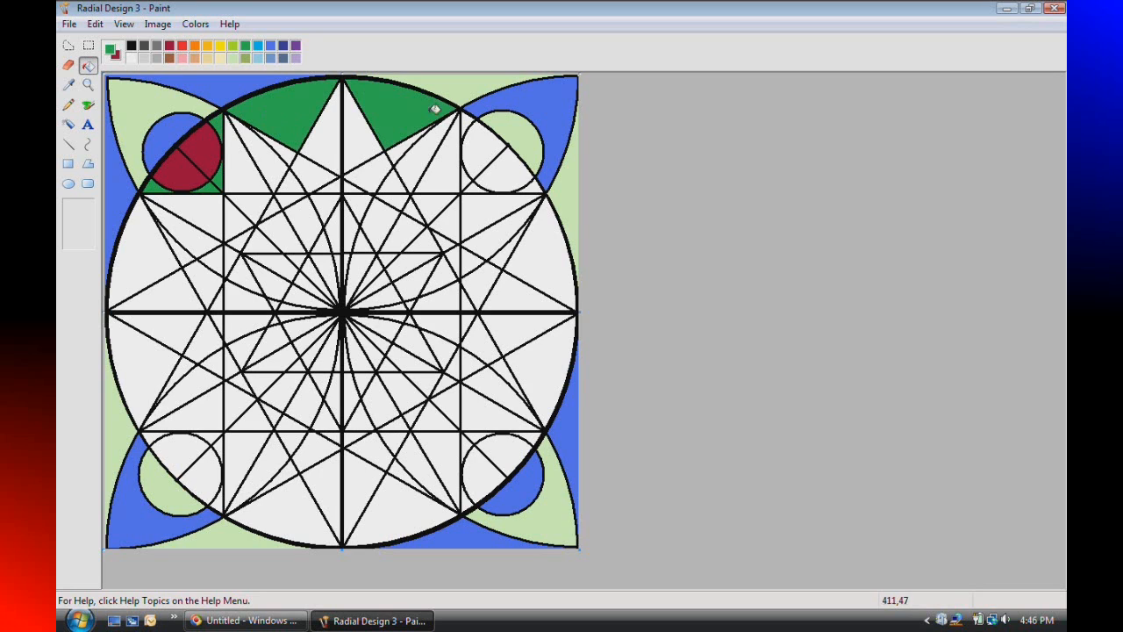
{"action": "left_click", "coordinate": [470, 181]}
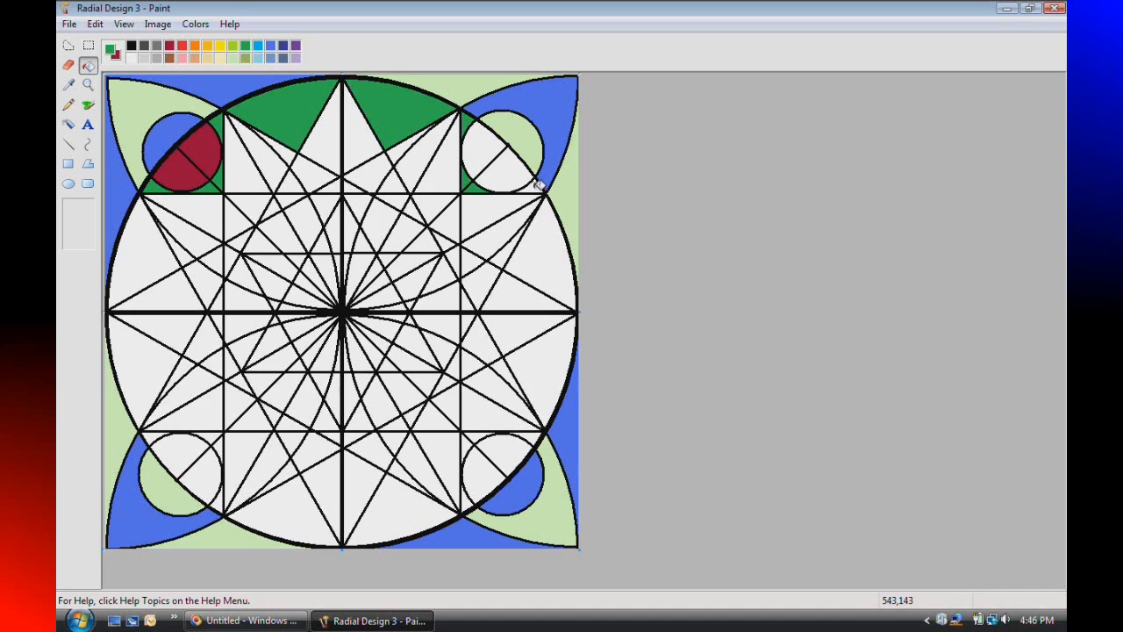
{"action": "left_click", "coordinate": [553, 238]}
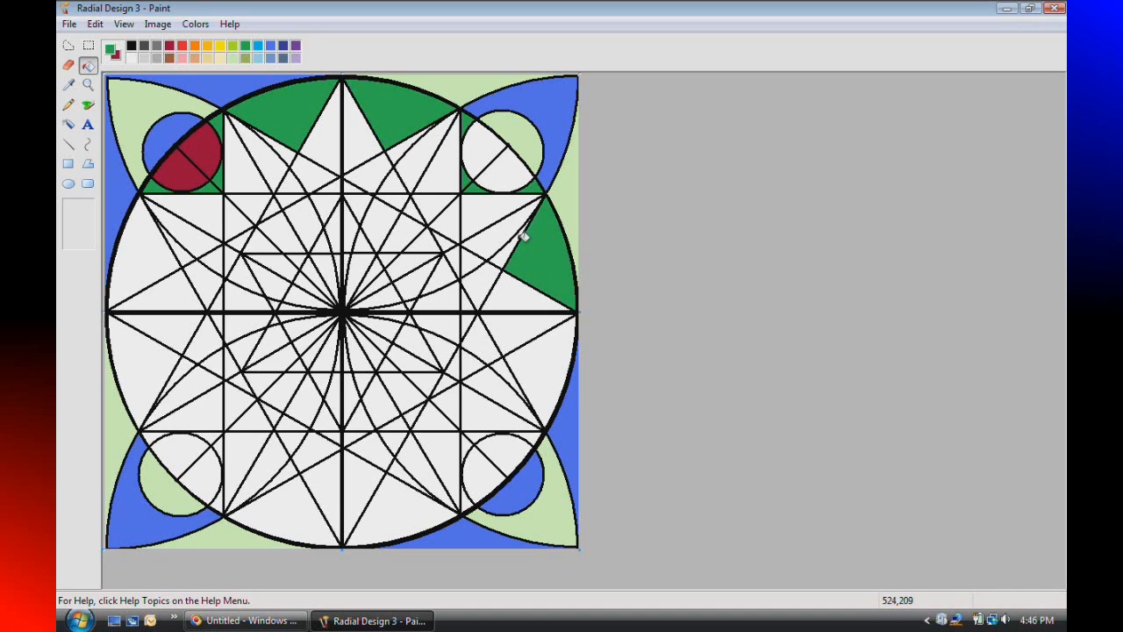
{"action": "left_click", "coordinate": [158, 245]}
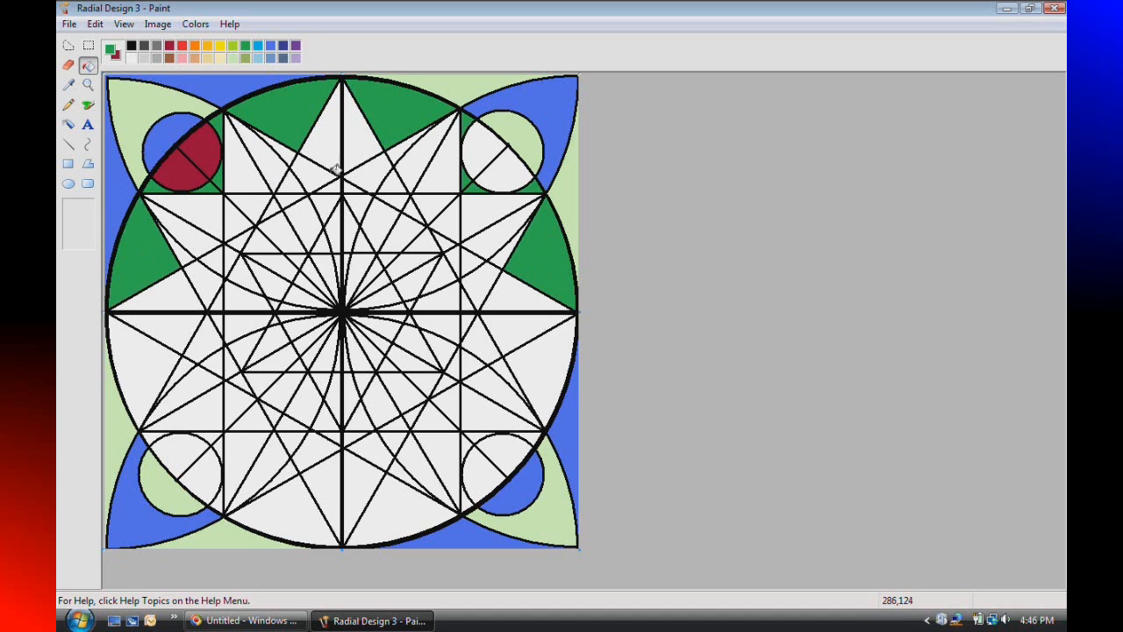
{"action": "left_click", "coordinate": [475, 148]}
{"action": "left_click", "coordinate": [501, 174]}
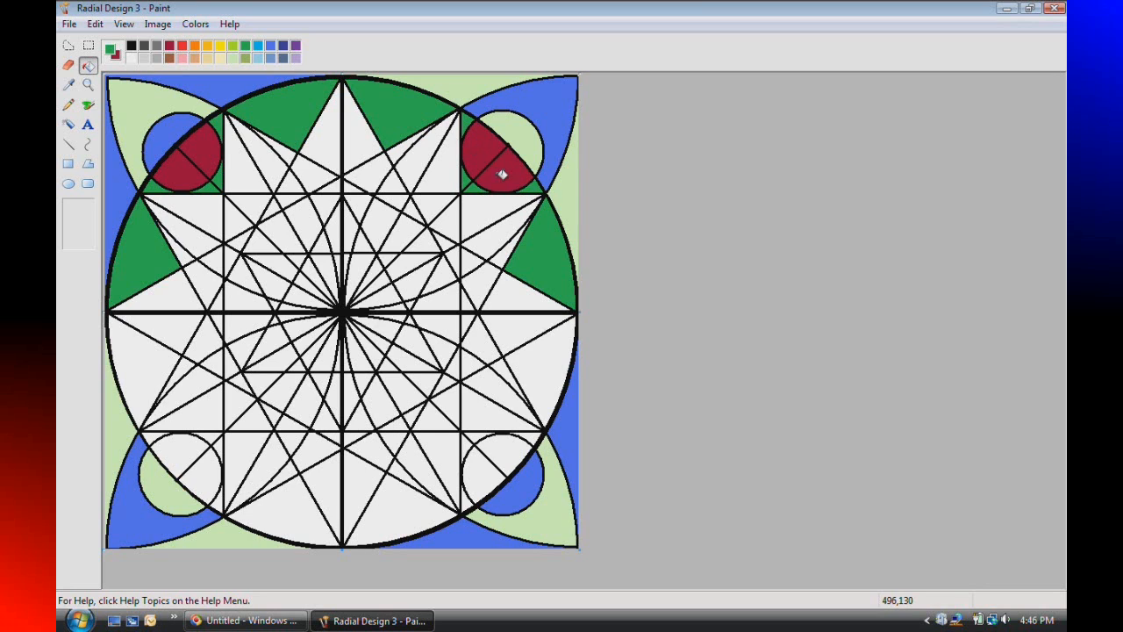
In the lower-right quarter, fill the two rim segments and the slivers around the small circle dark red, and the circle's inner half green.
{"action": "left_click", "coordinate": [550, 354]}
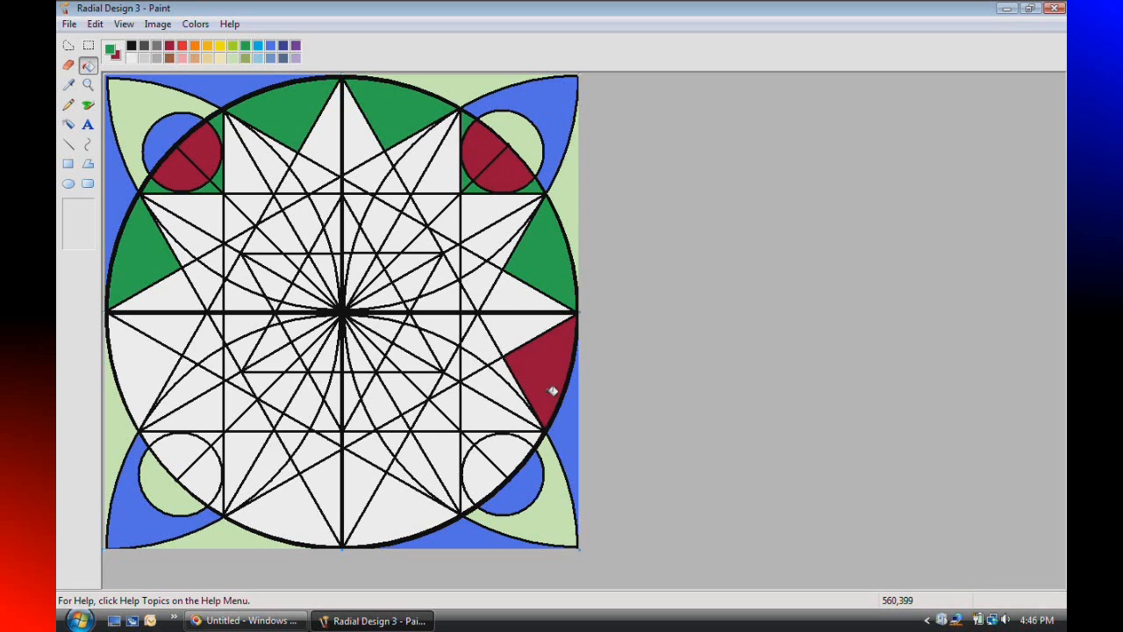
{"action": "left_click", "coordinate": [534, 436]}
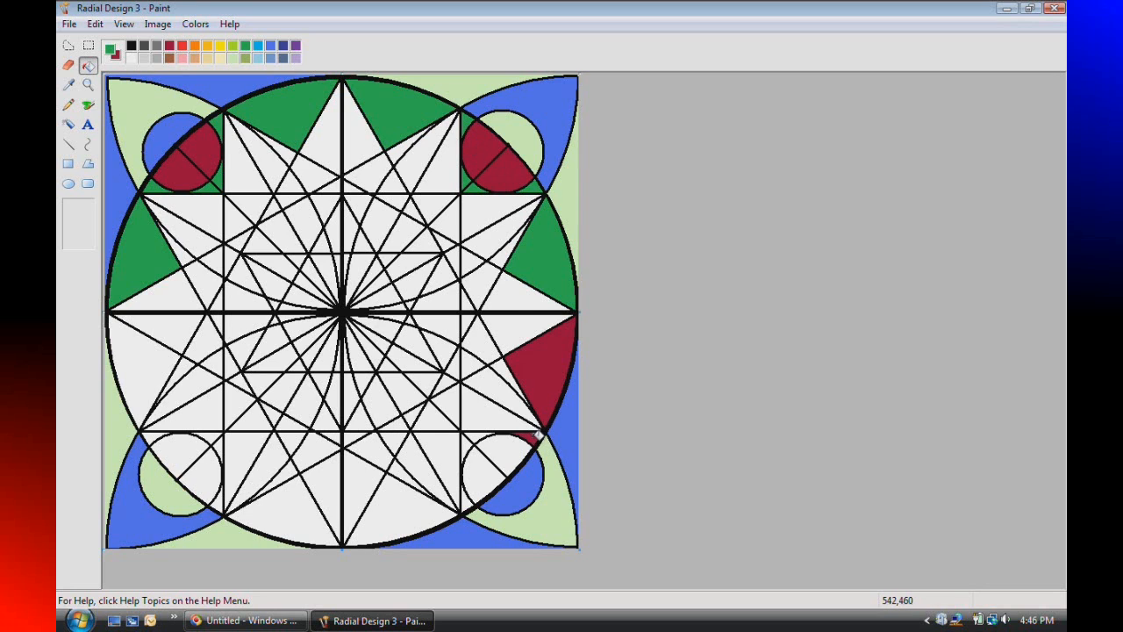
{"action": "left_click", "coordinate": [470, 440]}
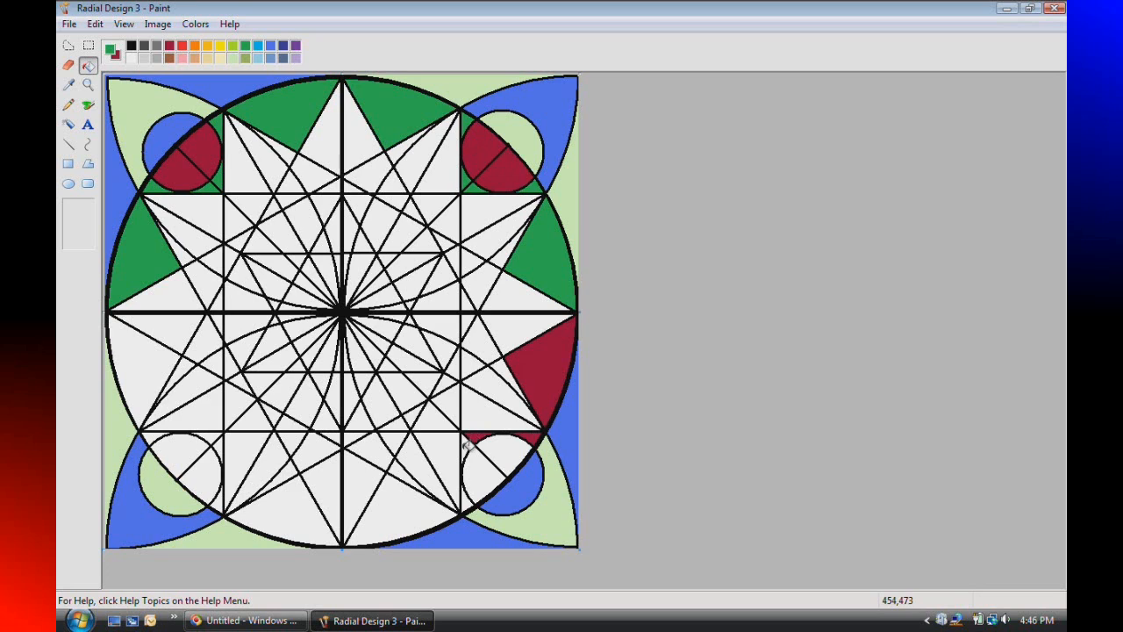
{"action": "right_click", "coordinate": [468, 500]}
{"action": "left_click", "coordinate": [478, 483]}
{"action": "left_click", "coordinate": [515, 446]}
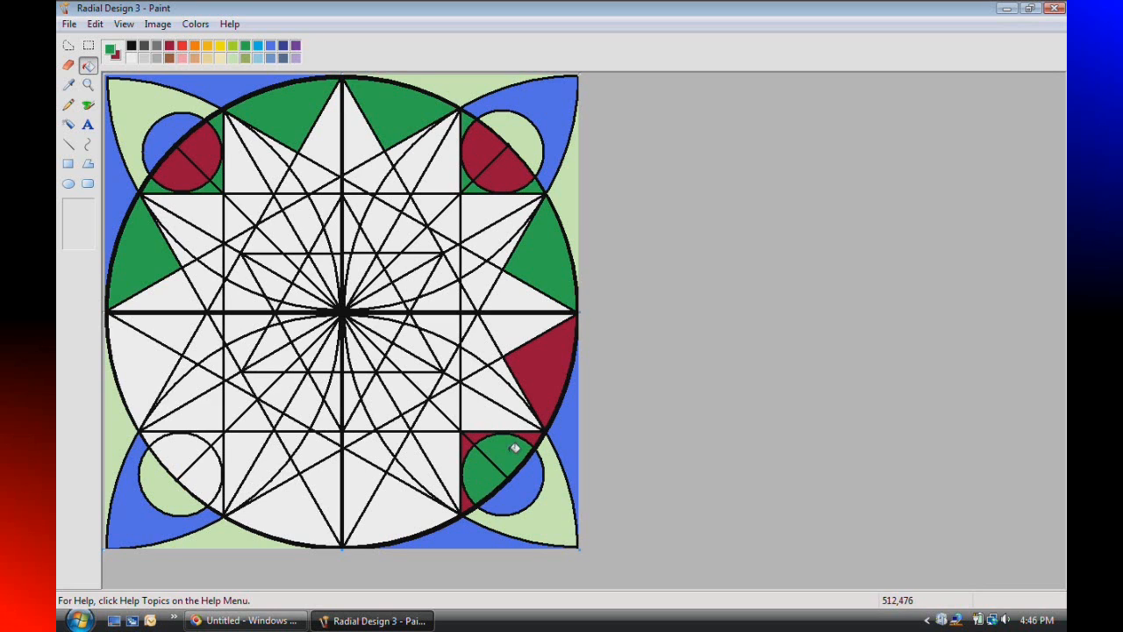
{"action": "right_click", "coordinate": [430, 514]}
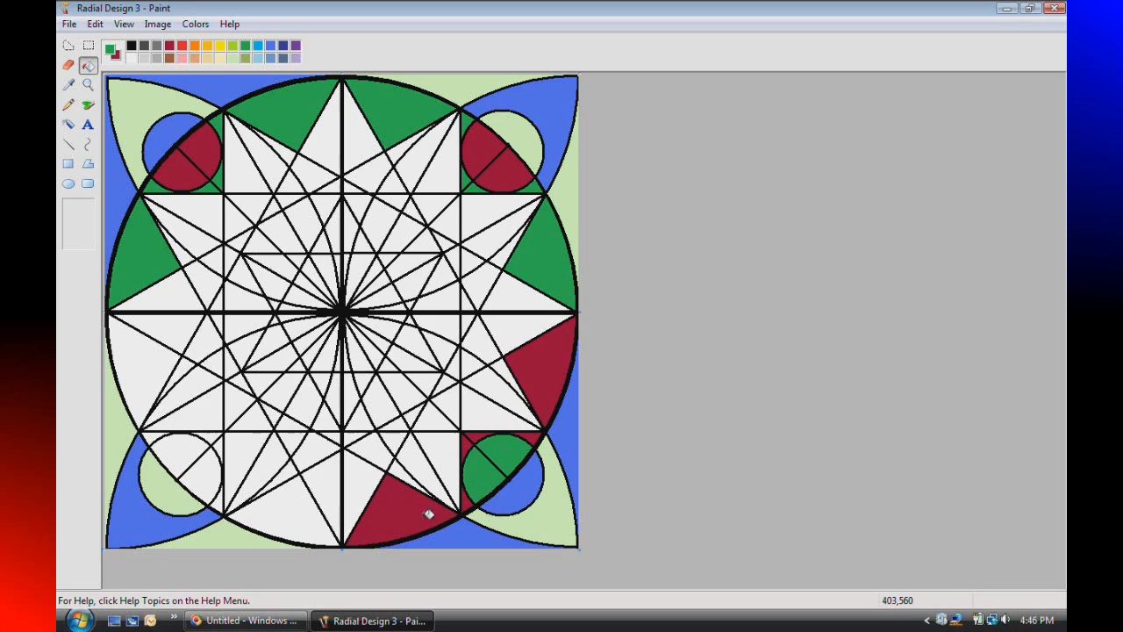
In the lower-left quarter, fill the two rim segments and the slivers around the small circle dark red, and the circle's inner half green.
{"action": "right_click", "coordinate": [315, 527]}
{"action": "right_click", "coordinate": [221, 501]}
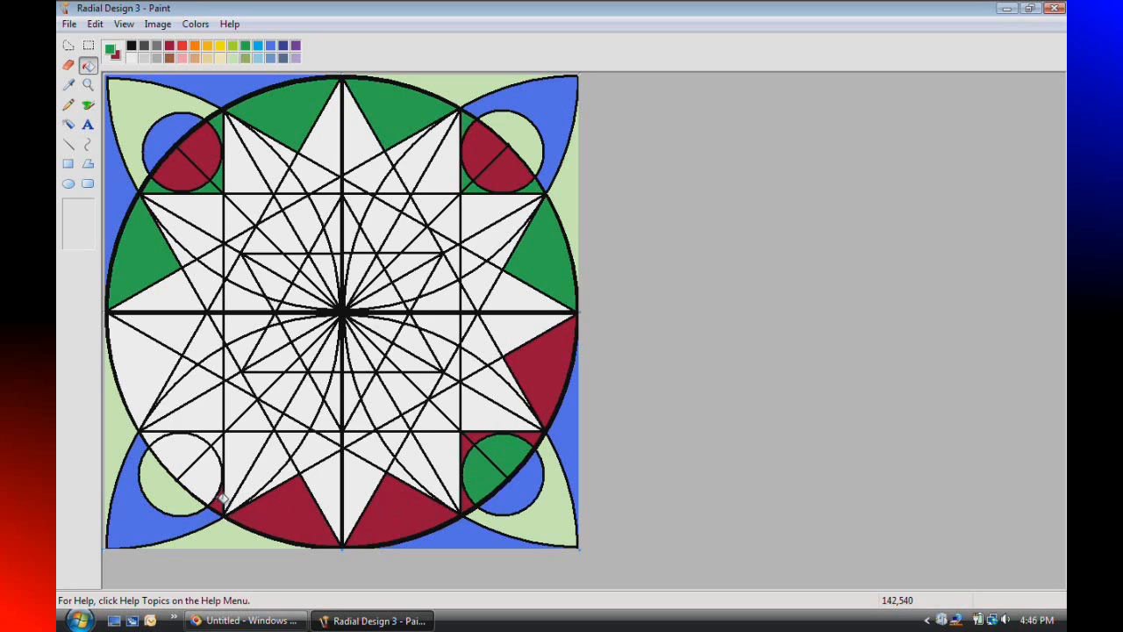
{"action": "right_click", "coordinate": [218, 444]}
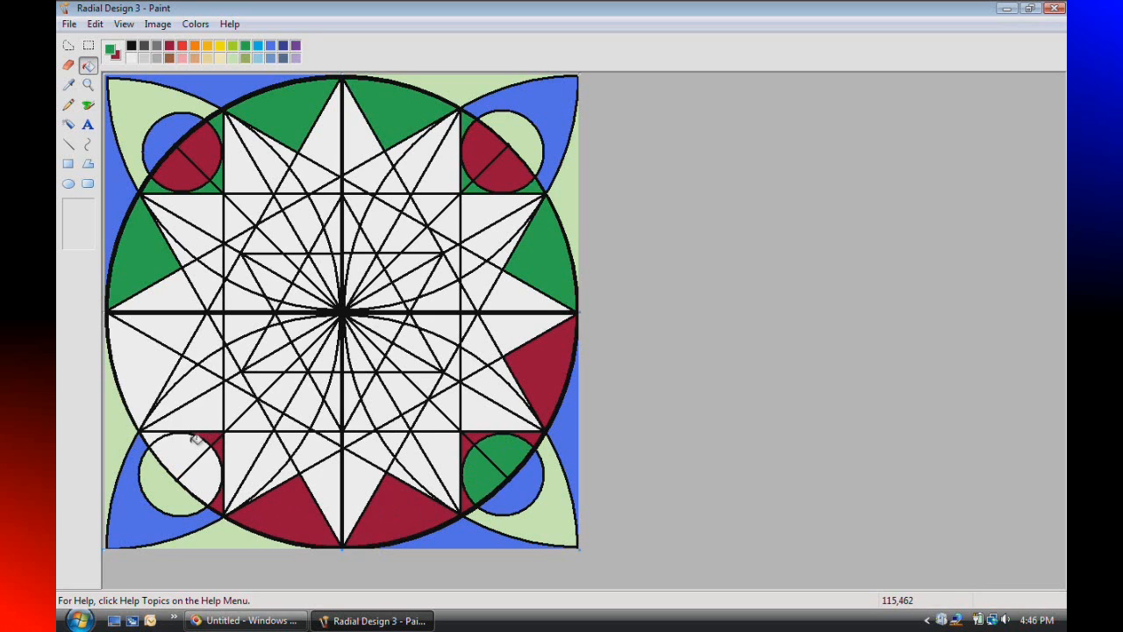
{"action": "right_click", "coordinate": [153, 434]}
{"action": "left_click", "coordinate": [183, 458]}
{"action": "left_click", "coordinate": [204, 474]}
{"action": "right_click", "coordinate": [133, 367]}
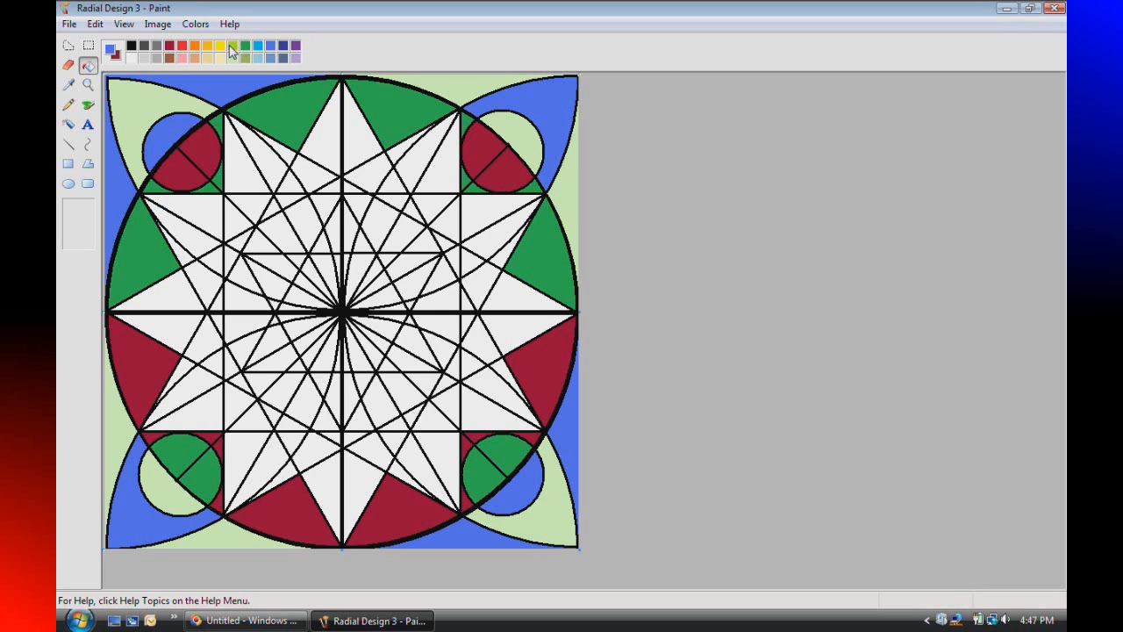
Fill both halves of the top and bottom star points on the vertical axis blue.
{"action": "left_click", "coordinate": [336, 134]}
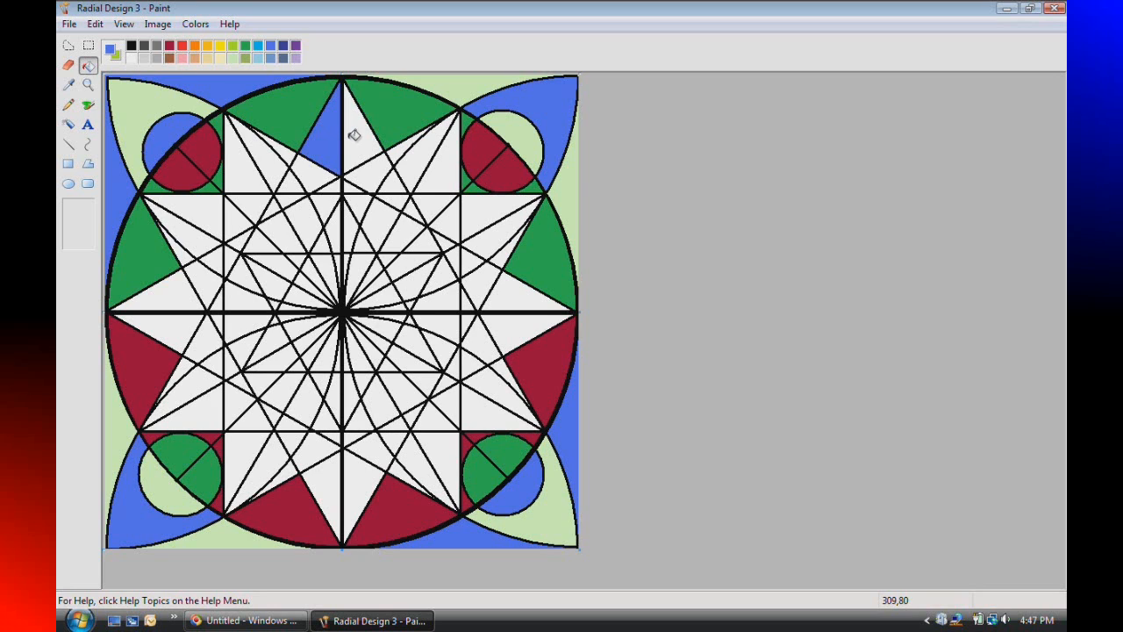
{"action": "right_click", "coordinate": [353, 135]}
{"action": "left_click", "coordinate": [367, 144]}
{"action": "left_click", "coordinate": [336, 472]}
{"action": "left_click", "coordinate": [360, 478]}
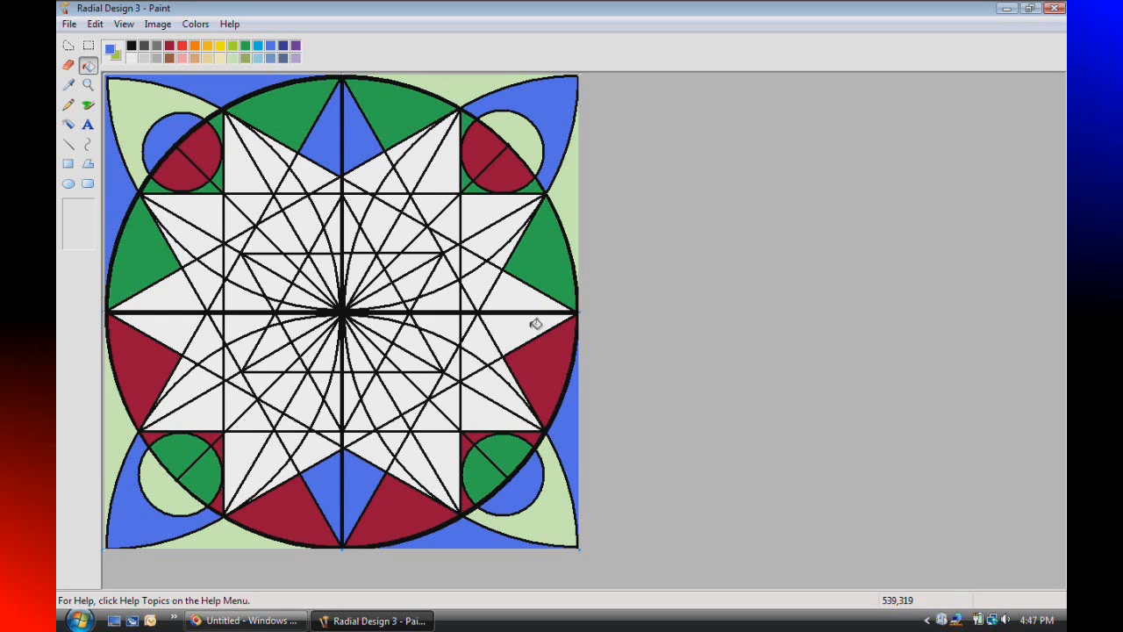
Fill both halves of the left and right star points on the horizontal axis lime green.
{"action": "right_click", "coordinate": [535, 323]}
{"action": "right_click", "coordinate": [530, 301]}
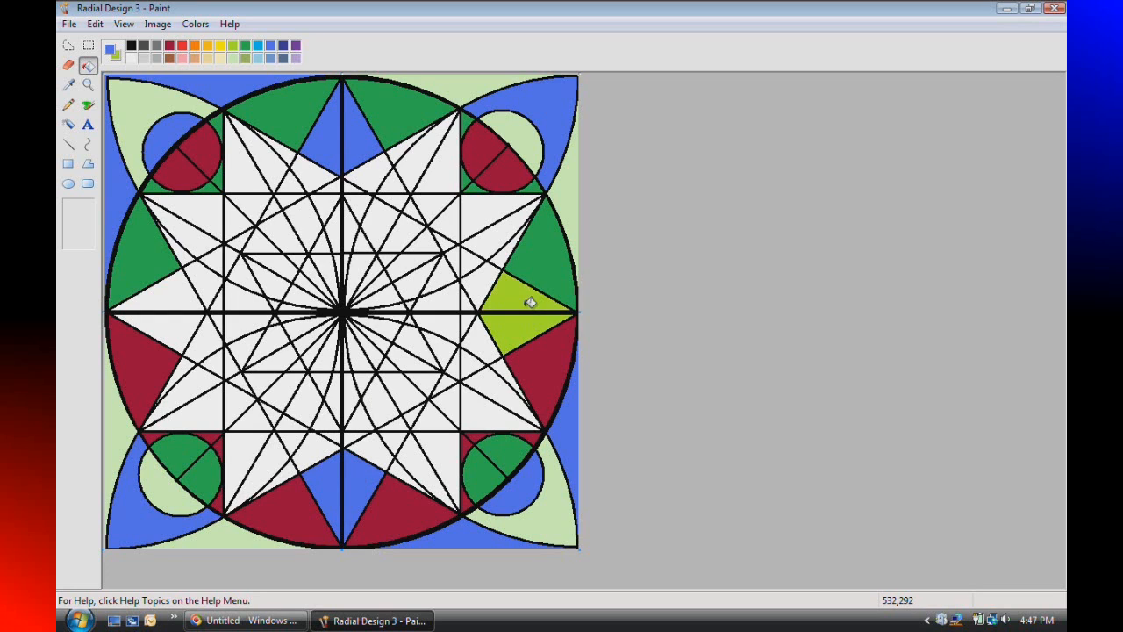
{"action": "right_click", "coordinate": [184, 297]}
{"action": "right_click", "coordinate": [180, 326]}
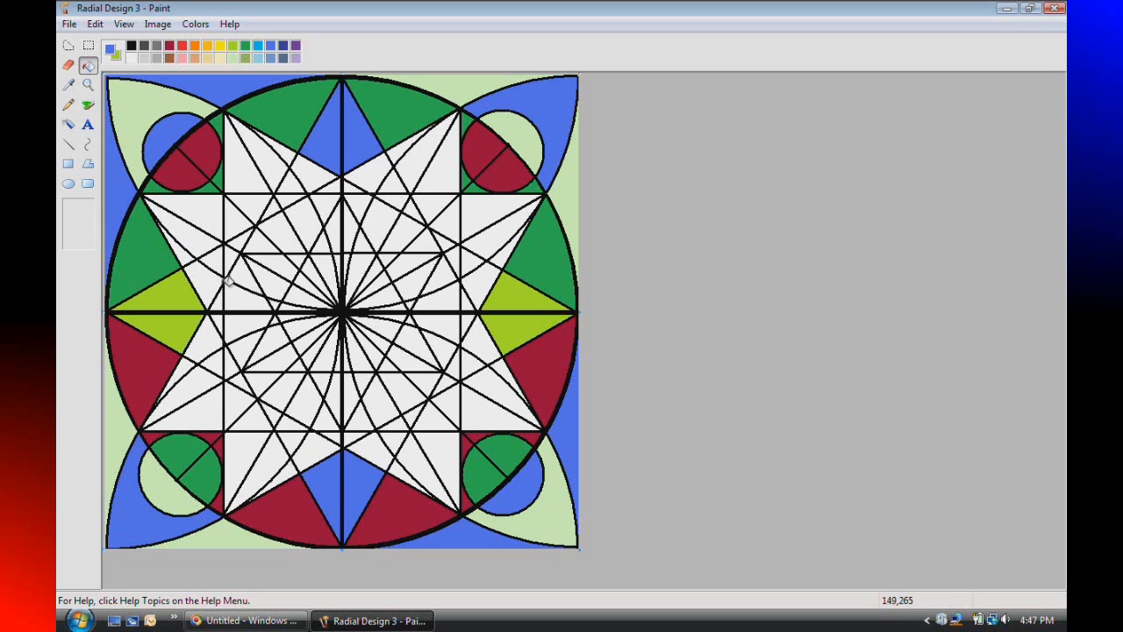
Fill the outer pieces of the upper-left petal alternately lime green and blue, starting at its two star points.
{"action": "left_click", "coordinate": [269, 155]}
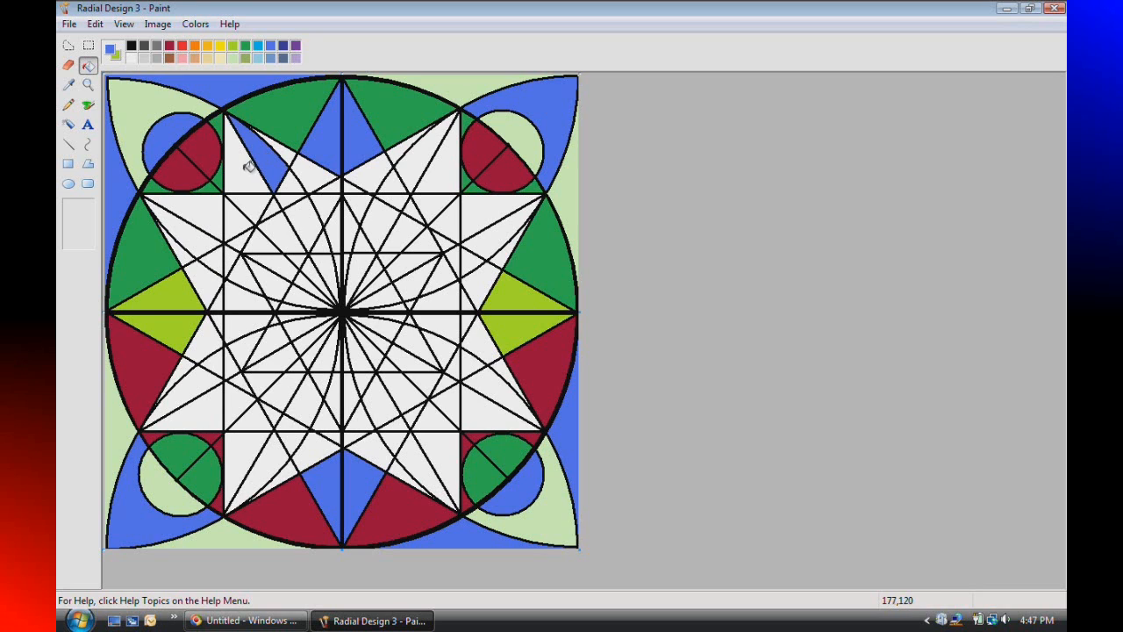
{"action": "left_click", "coordinate": [248, 167]}
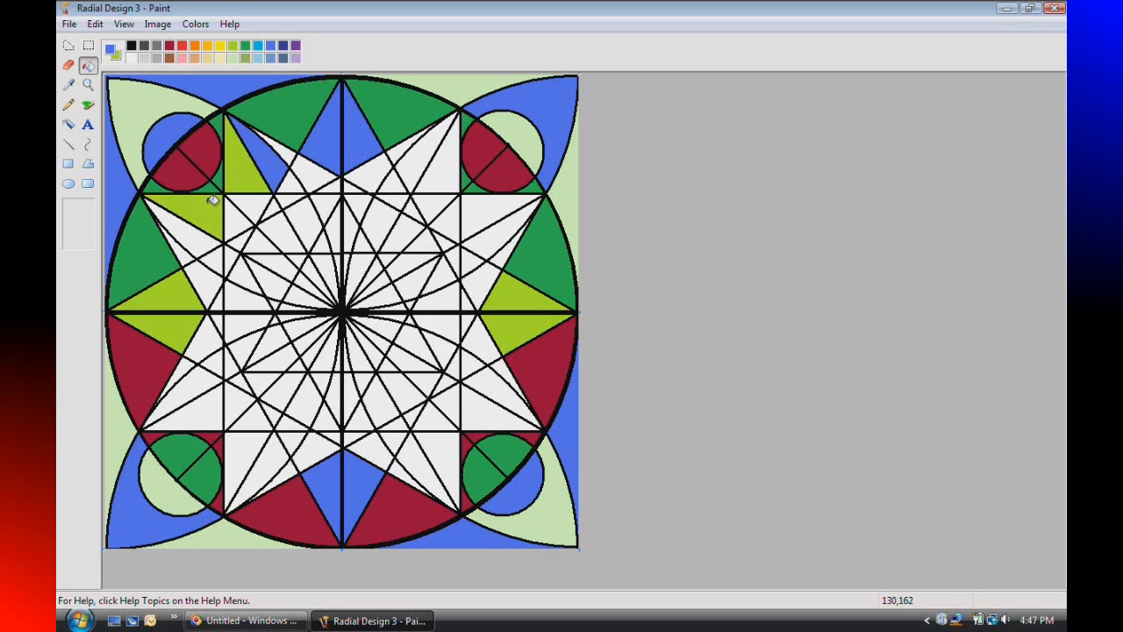
{"action": "left_click", "coordinate": [213, 200]}
{"action": "left_click", "coordinate": [195, 239]}
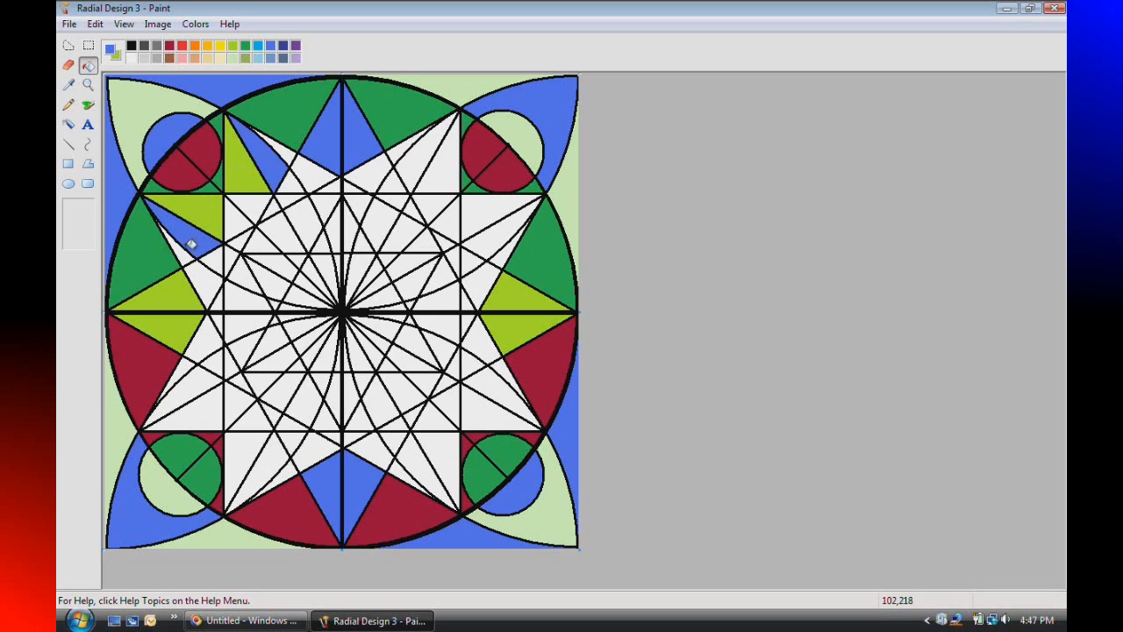
{"action": "left_click", "coordinate": [185, 251]}
{"action": "key", "text": "ctrl+z"}
{"action": "left_click", "coordinate": [294, 183]}
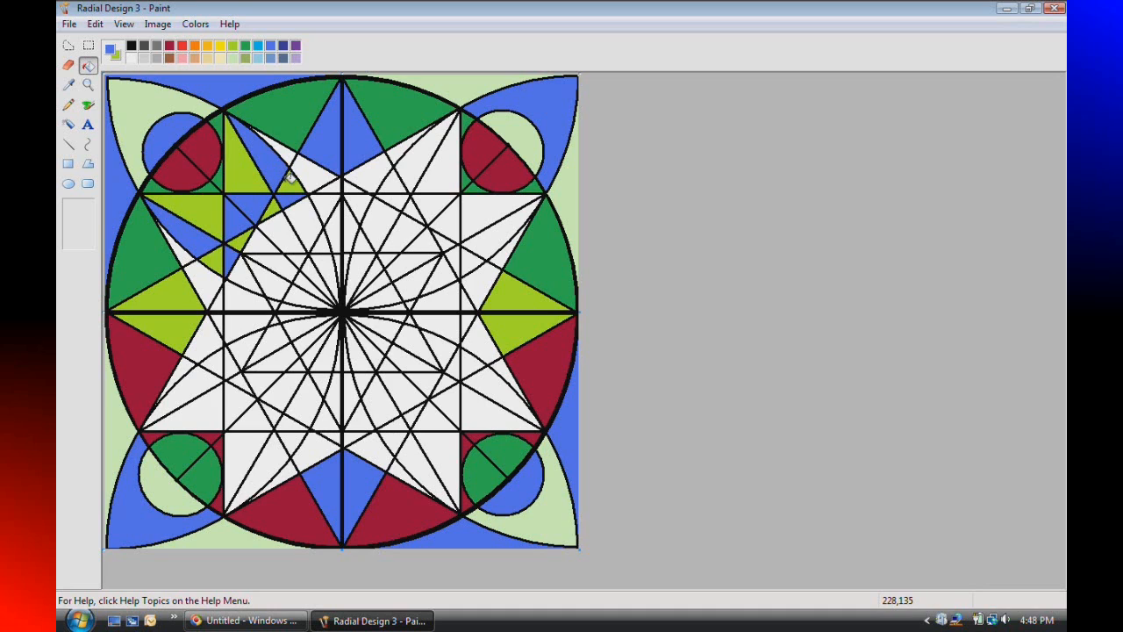
Fill the remaining inner pieces of the upper-left petal toward the design's center with alternating lime green and blue.
{"action": "right_click", "coordinate": [307, 220]}
{"action": "left_click", "coordinate": [322, 240]}
{"action": "right_click", "coordinate": [332, 264]}
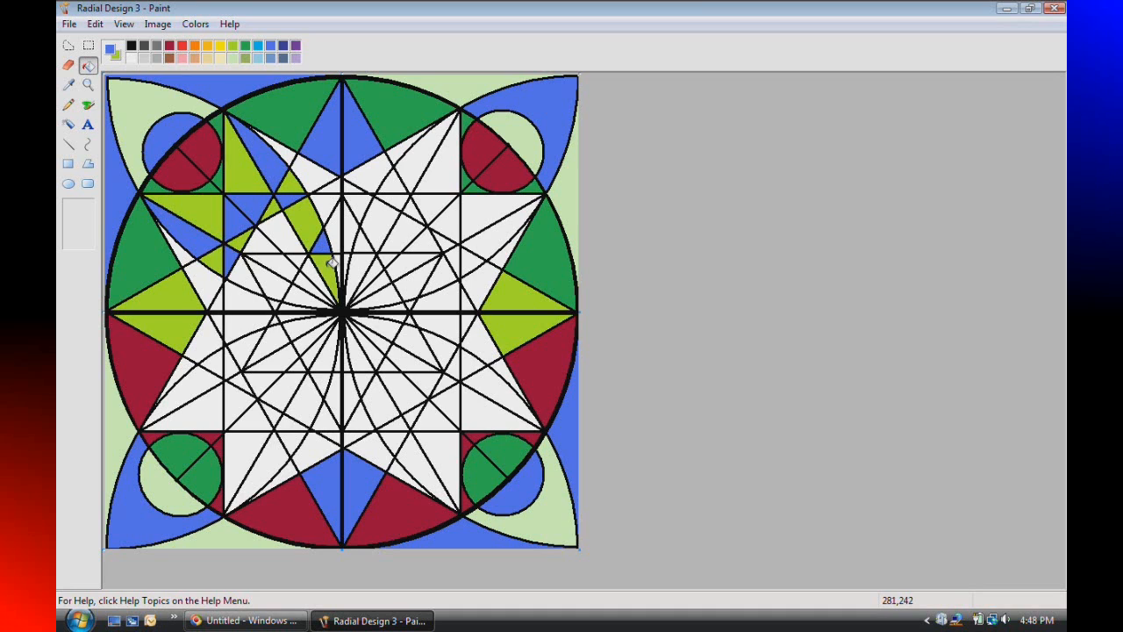
{"action": "left_click", "coordinate": [318, 275]}
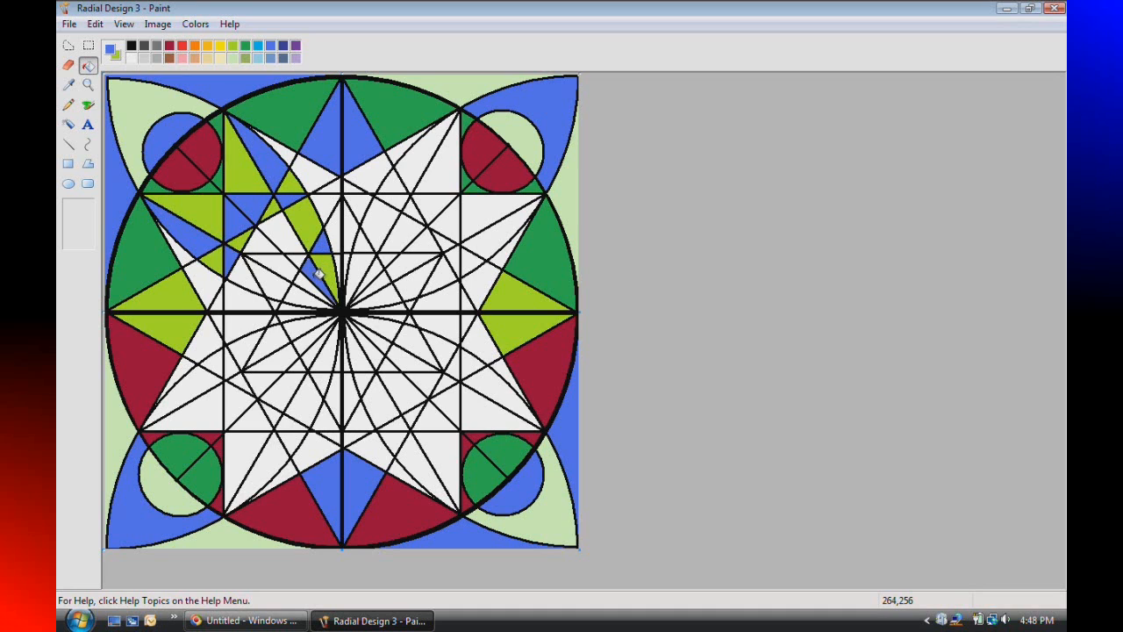
{"action": "left_click", "coordinate": [288, 233]}
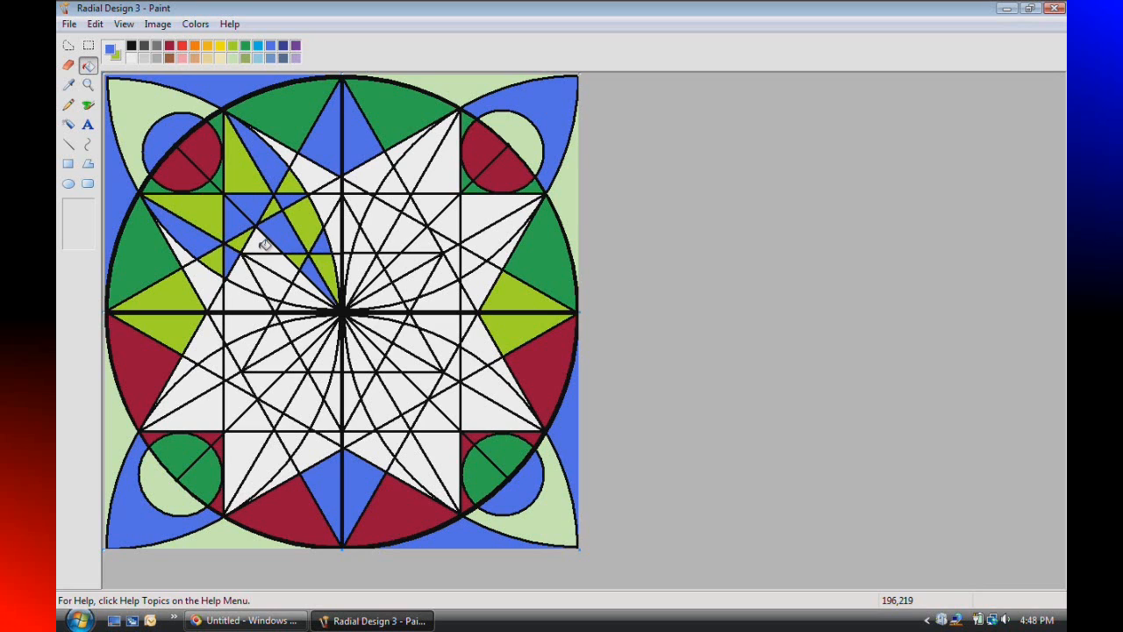
{"action": "left_click", "coordinate": [263, 240]}
{"action": "left_click", "coordinate": [277, 257]}
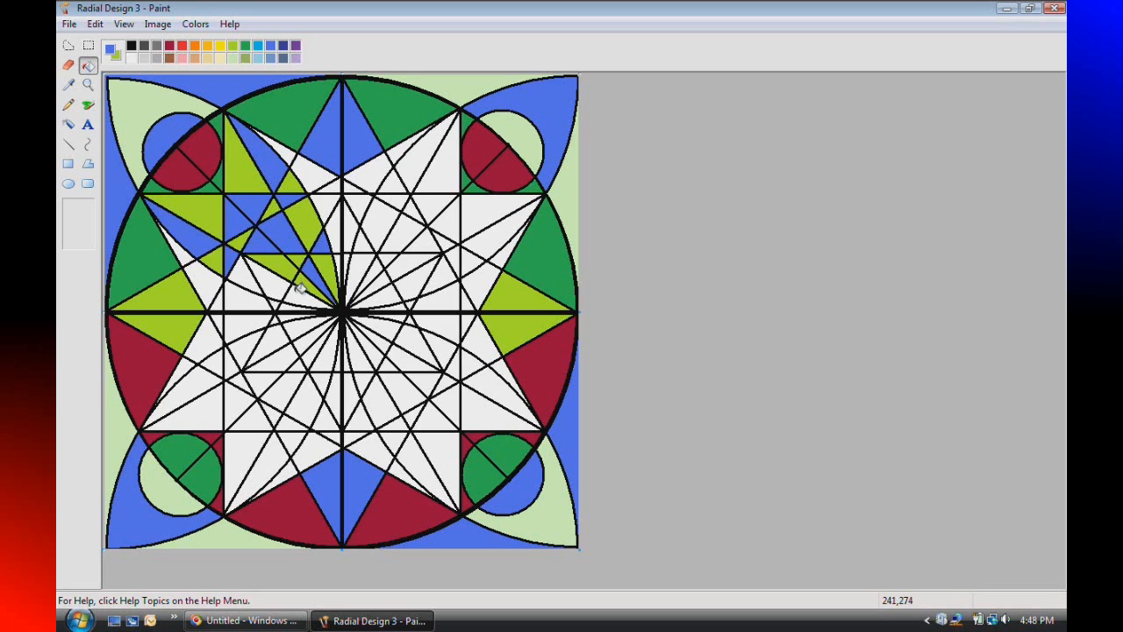
{"action": "left_click", "coordinate": [300, 290]}
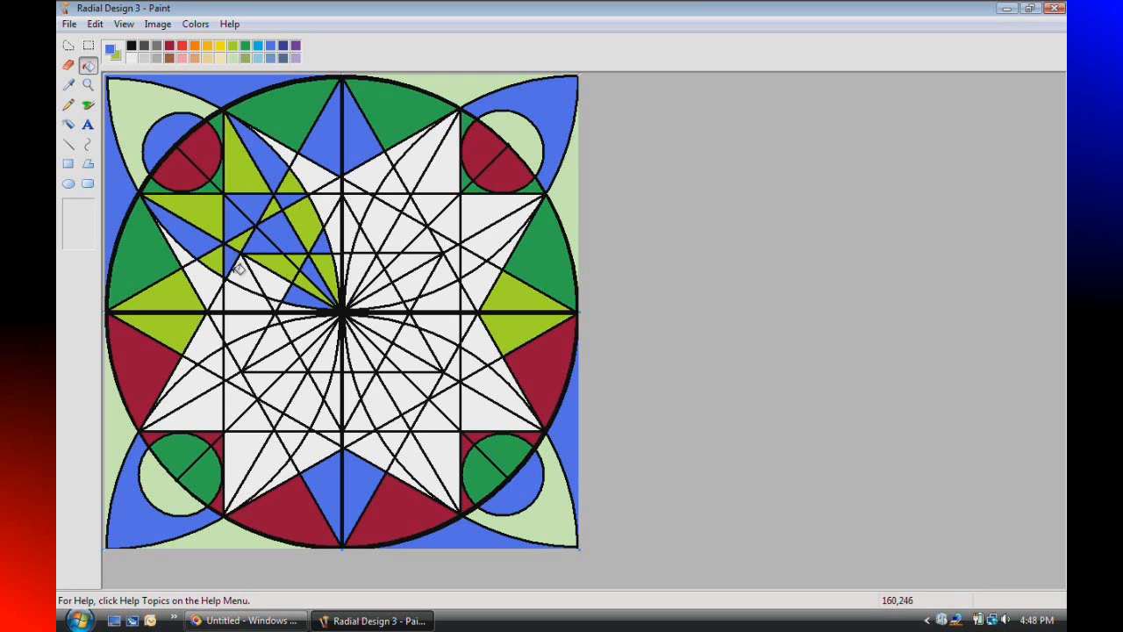
{"action": "left_click", "coordinate": [278, 277]}
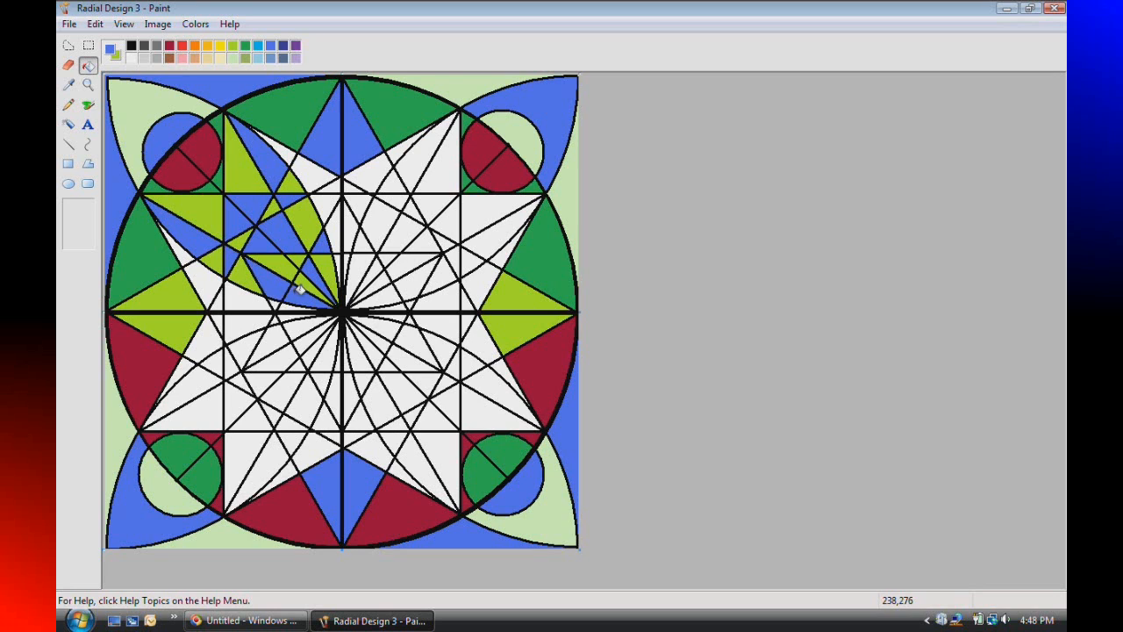
{"action": "right_click", "coordinate": [297, 293]}
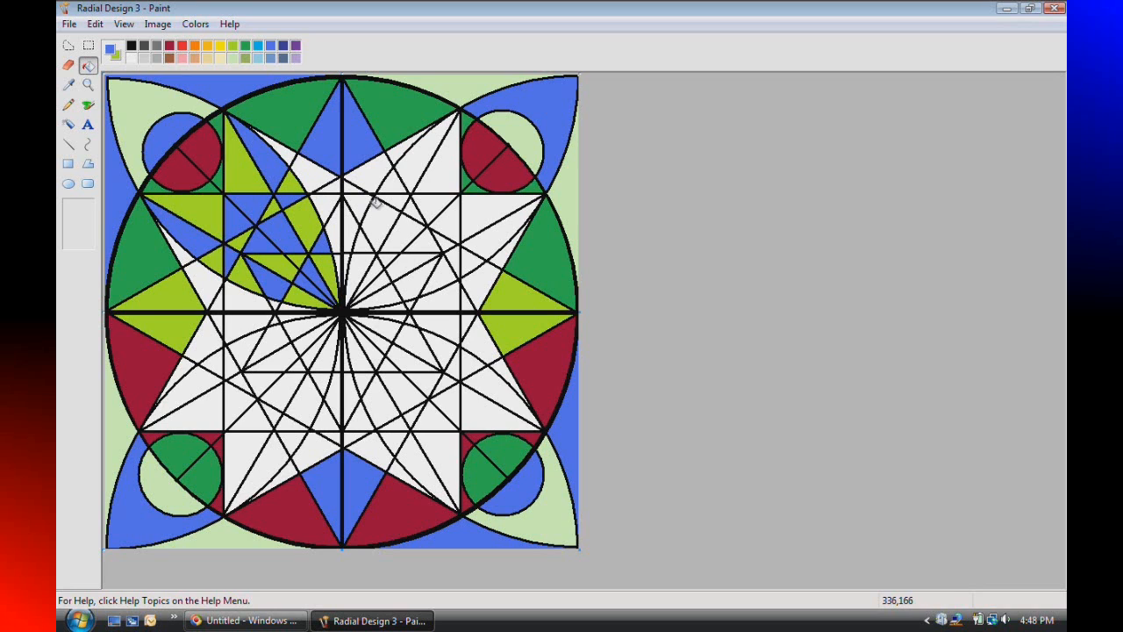
Fill the strip along the upper-right petal's left edge alternately lime green and blue, from the star point to the center.
{"action": "right_click", "coordinate": [432, 150]}
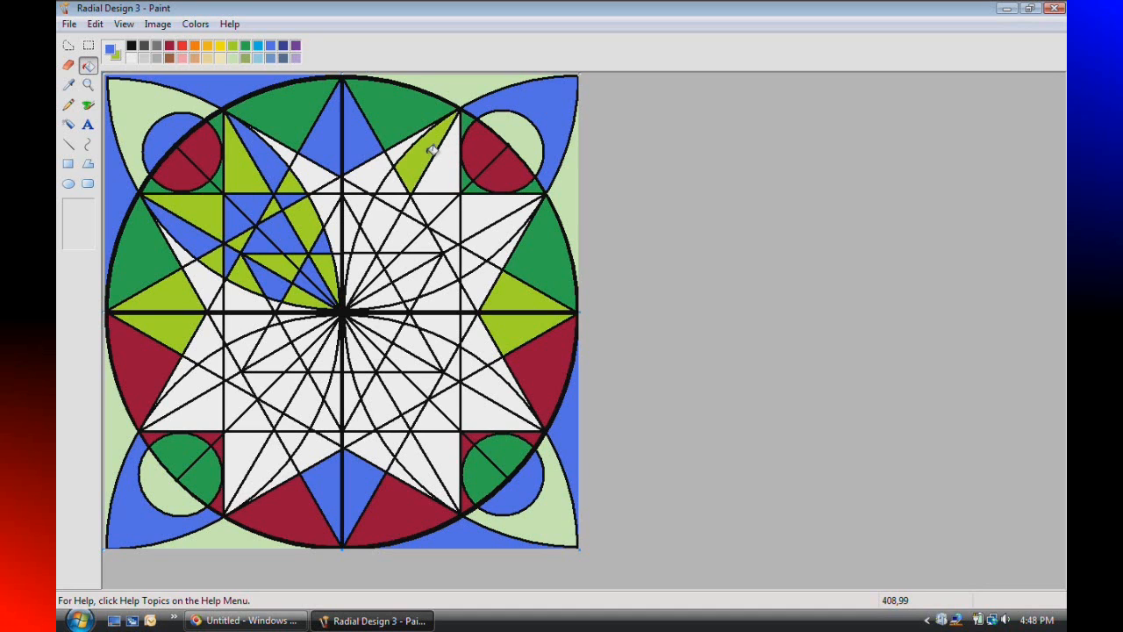
{"action": "left_click", "coordinate": [397, 182]}
{"action": "left_click", "coordinate": [381, 220]}
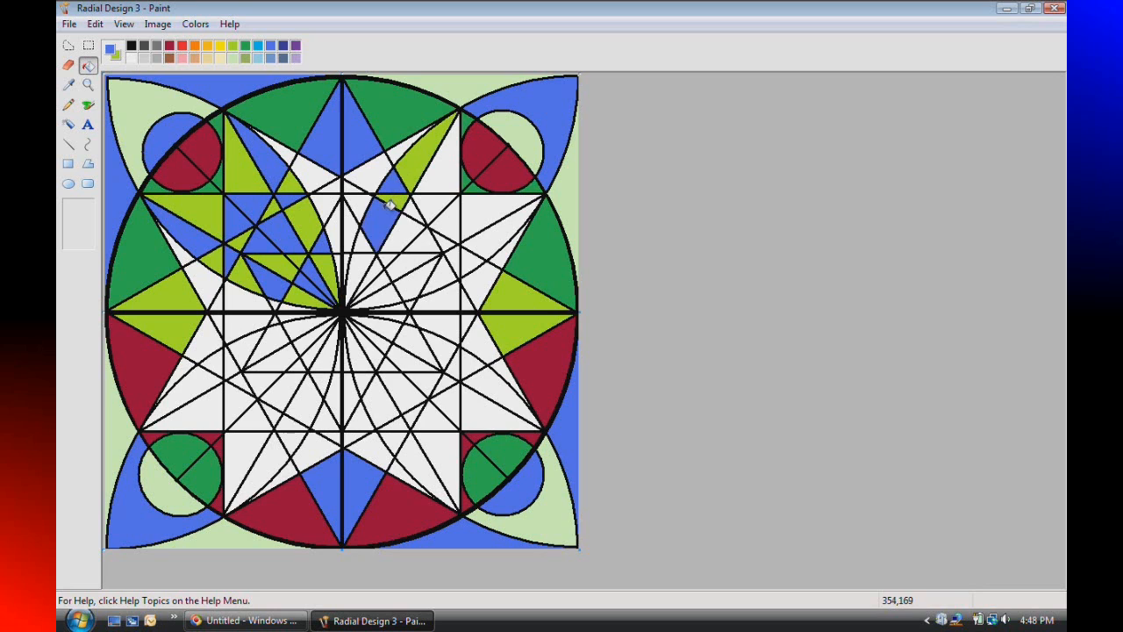
{"action": "right_click", "coordinate": [367, 244]}
{"action": "left_click", "coordinate": [364, 264]}
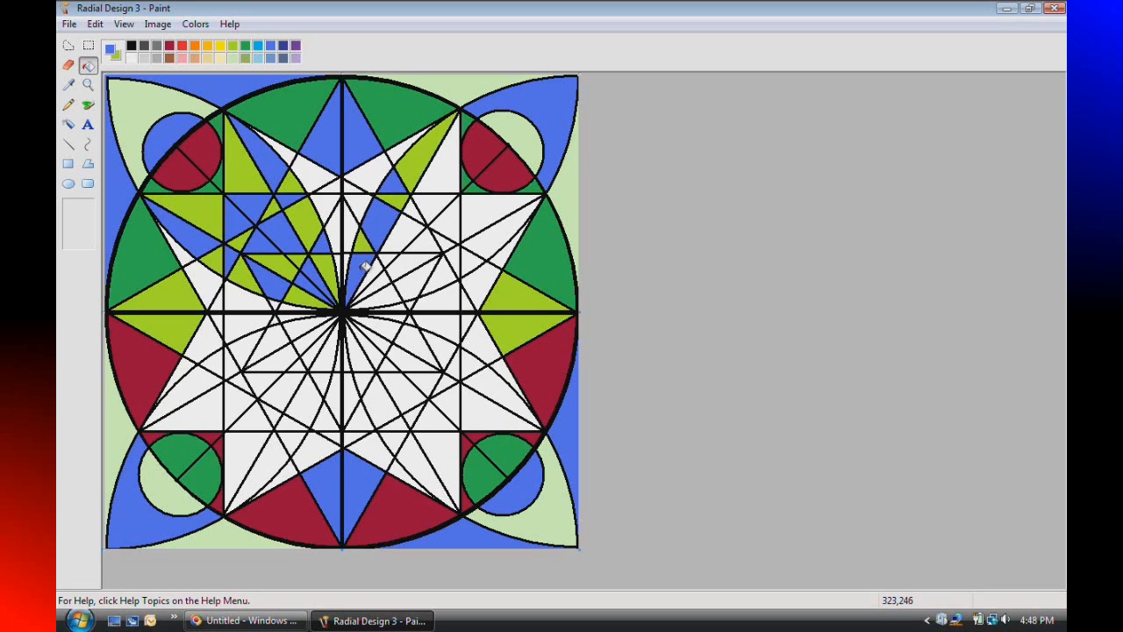
Fill the second row of pieces in the upper-right petal alternately blue and lime green, from the star point toward the center.
{"action": "left_click", "coordinate": [448, 177]}
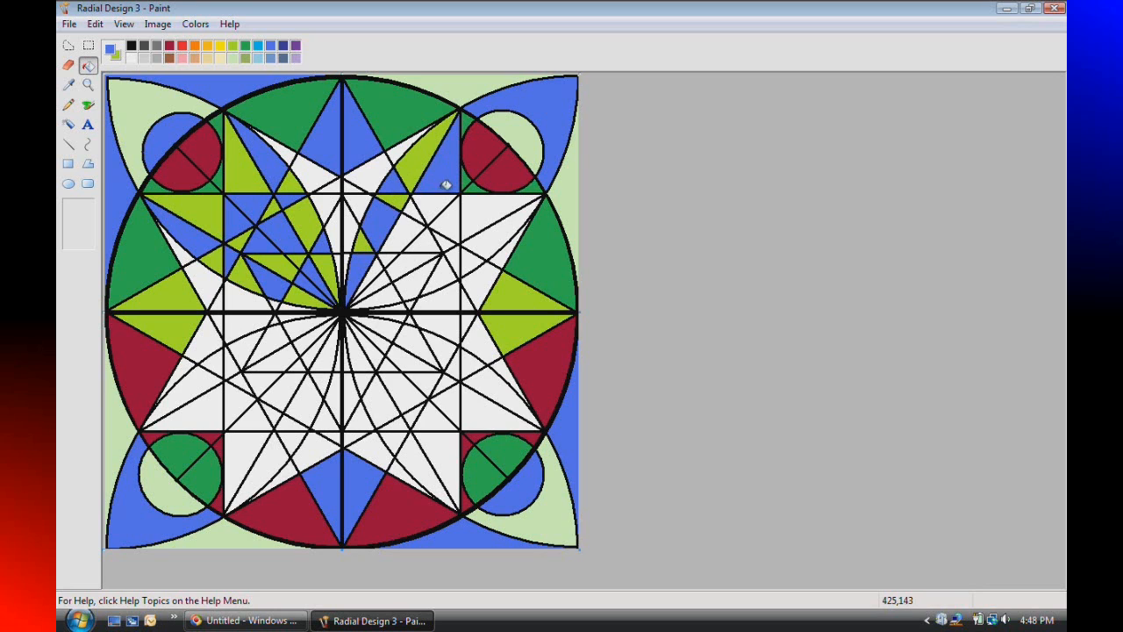
{"action": "right_click", "coordinate": [438, 203]}
{"action": "left_click", "coordinate": [417, 210]}
{"action": "right_click", "coordinate": [409, 225]}
{"action": "right_click", "coordinate": [377, 270]}
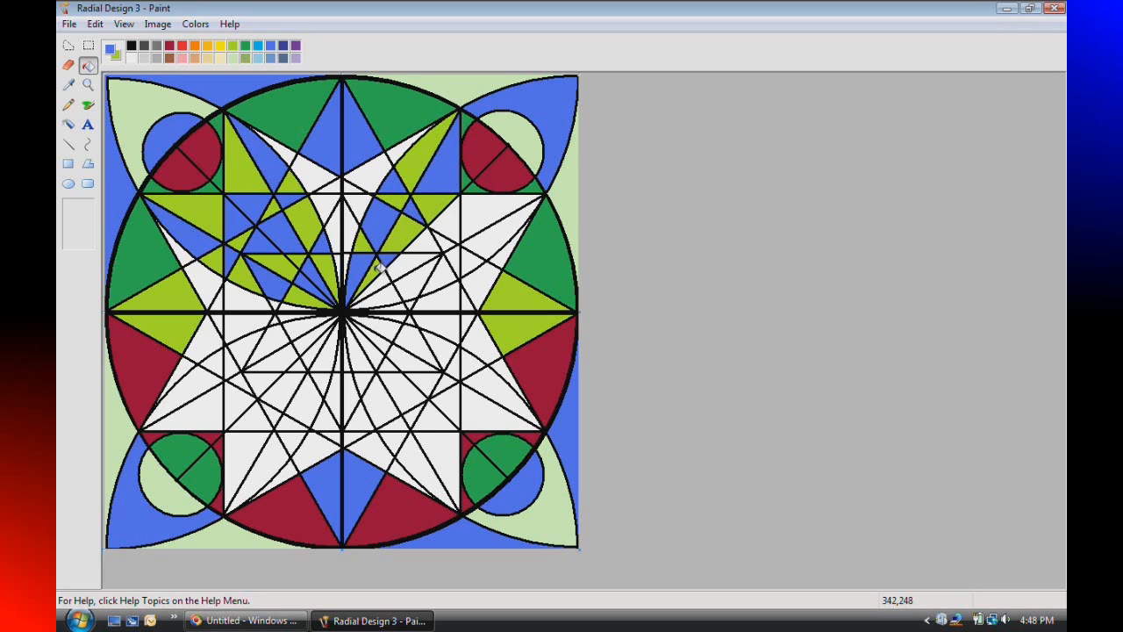
Fill the remaining pieces of the upper-right petal, below its diagonal, with alternating lime green and blue.
{"action": "right_click", "coordinate": [456, 216]}
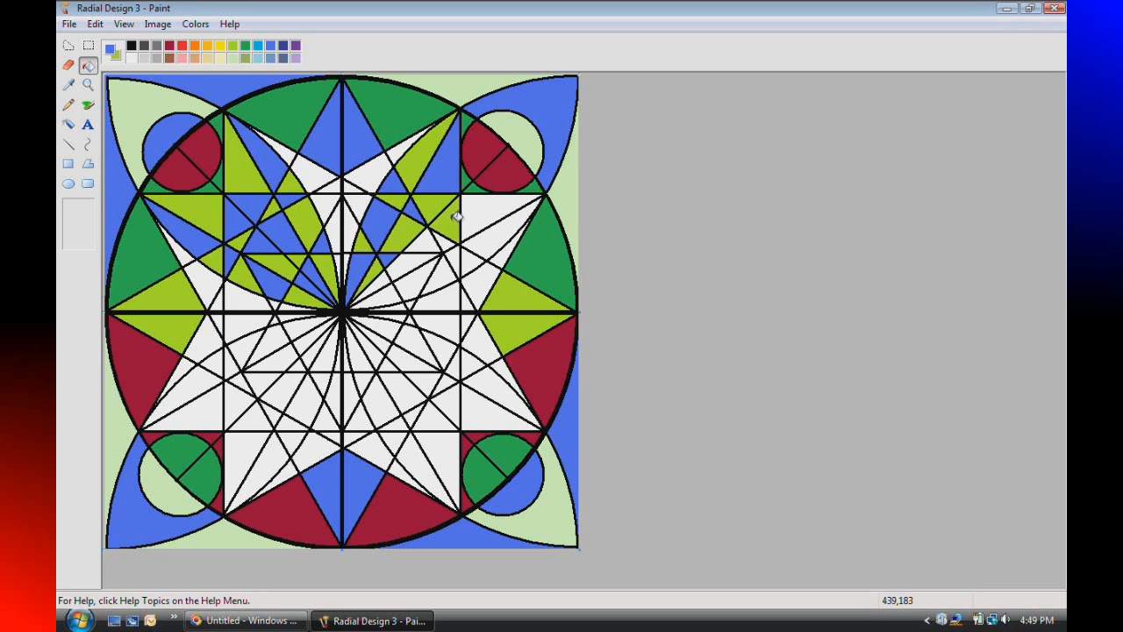
{"action": "left_click", "coordinate": [419, 254]}
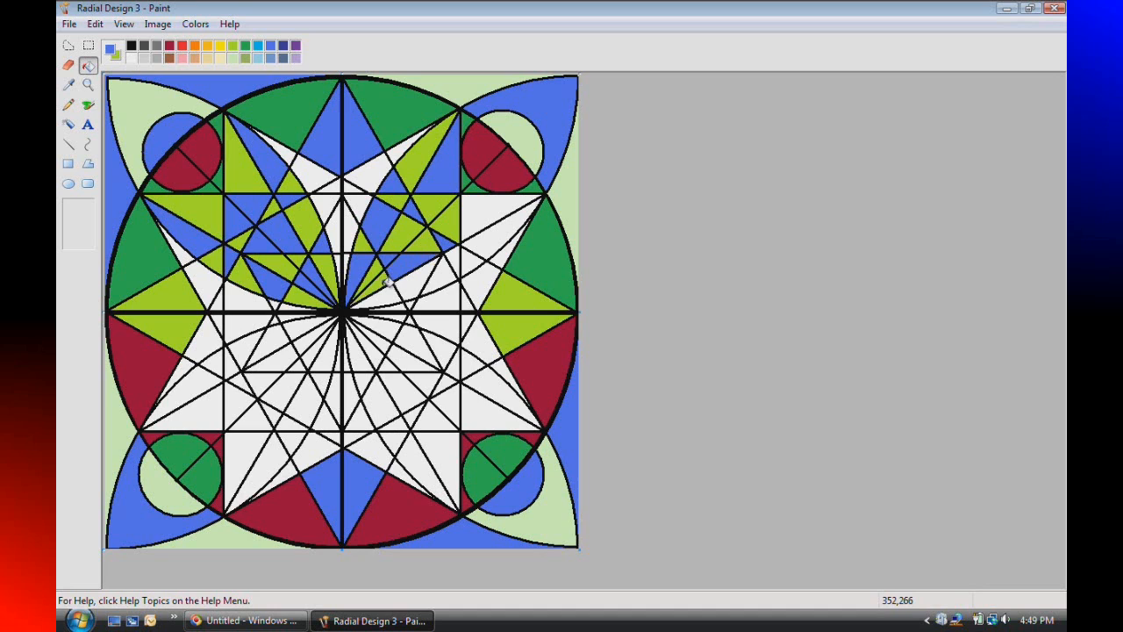
{"action": "left_click", "coordinate": [502, 215]}
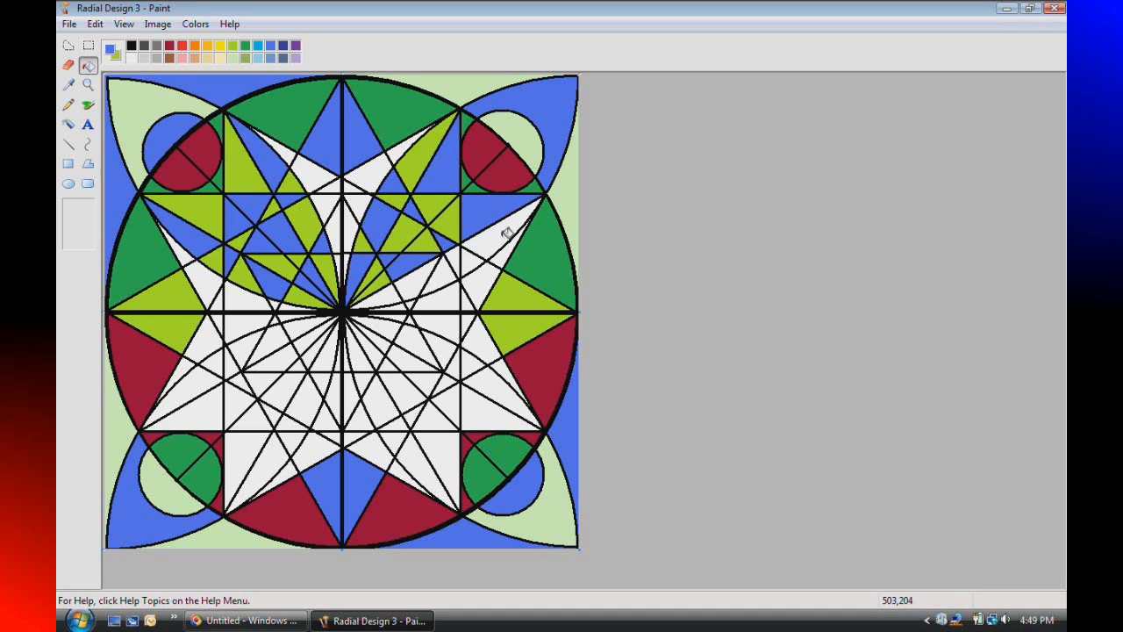
{"action": "right_click", "coordinate": [507, 233]}
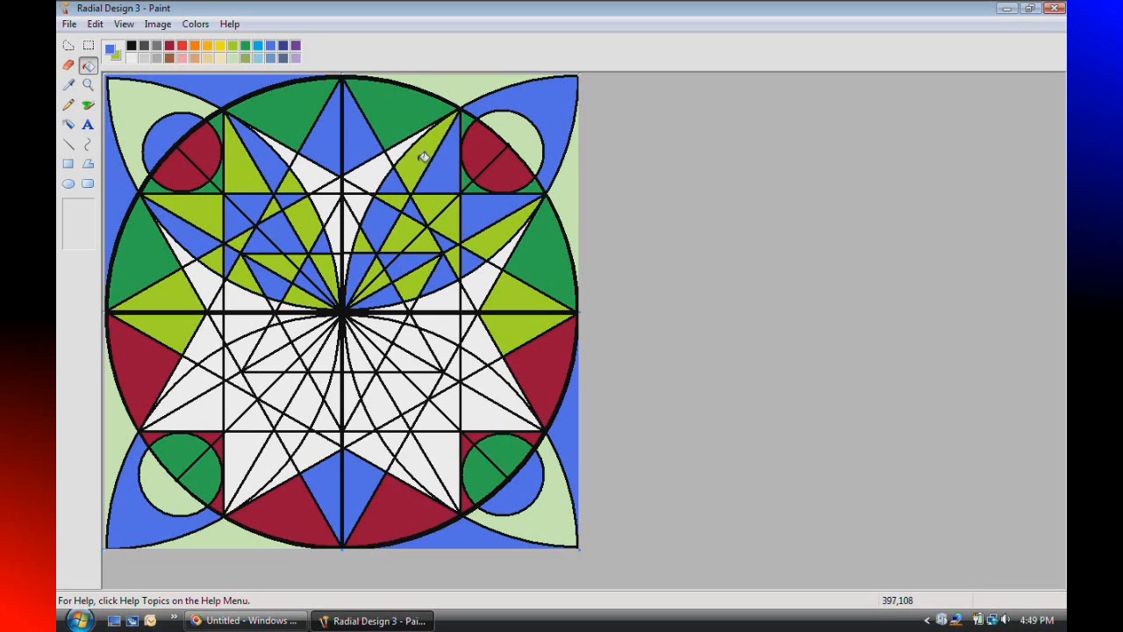
Fill the strip along the lower-left petal's upper edge alternately lime green and blue, from the star point to the center.
{"action": "left_click", "coordinate": [190, 383]}
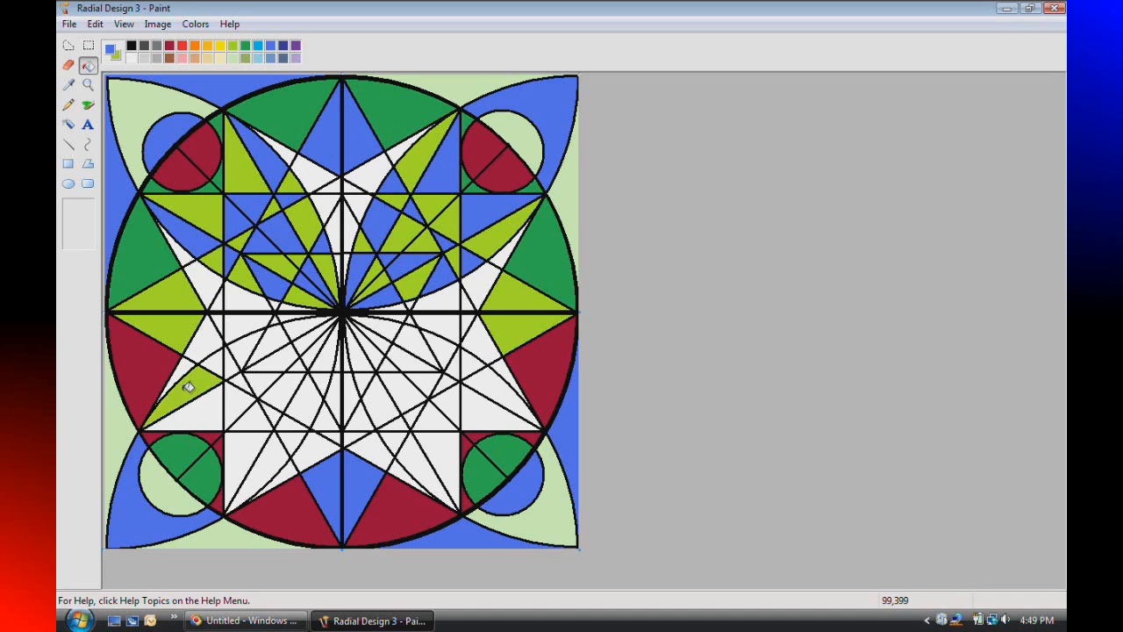
{"action": "left_click", "coordinate": [235, 356]}
{"action": "left_click", "coordinate": [264, 352]}
{"action": "left_click", "coordinate": [310, 330]}
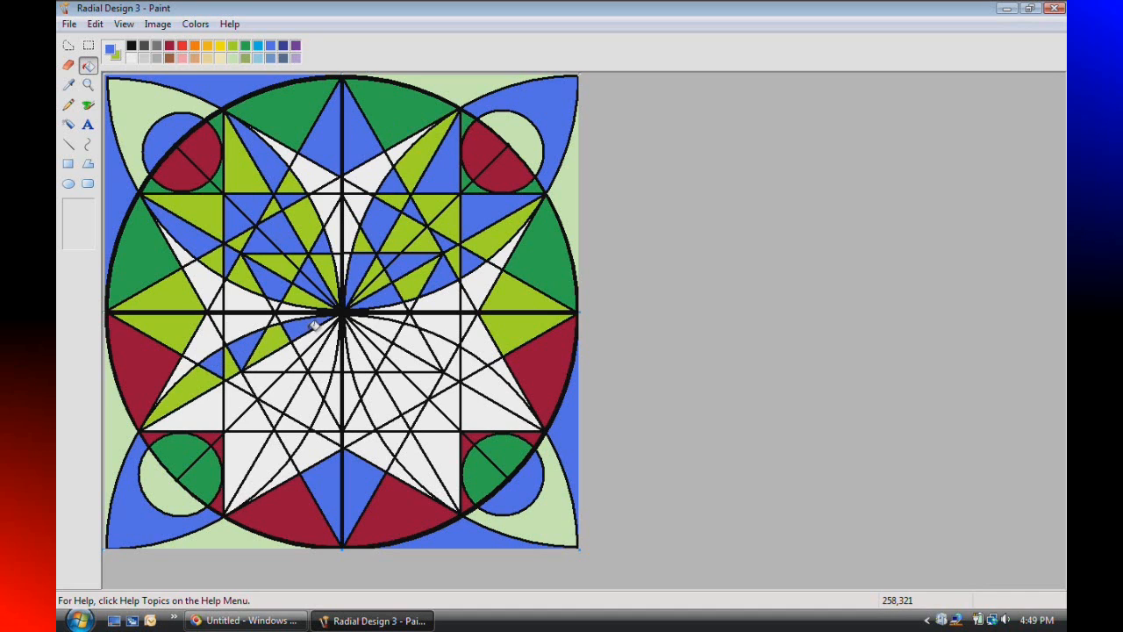
Fill the second row of lower-left petal pieces alternately blue and lime green up to the center, undoing the fill that recolors the outlines.
{"action": "left_click", "coordinate": [213, 405]}
{"action": "left_click", "coordinate": [242, 400]}
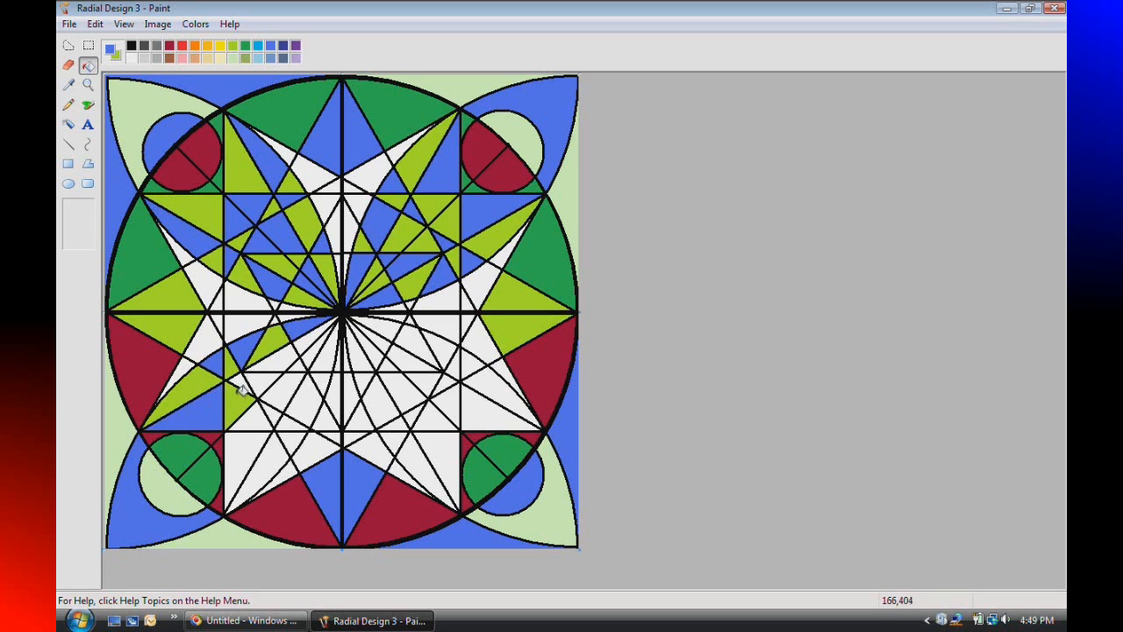
{"action": "left_click", "coordinate": [282, 360]}
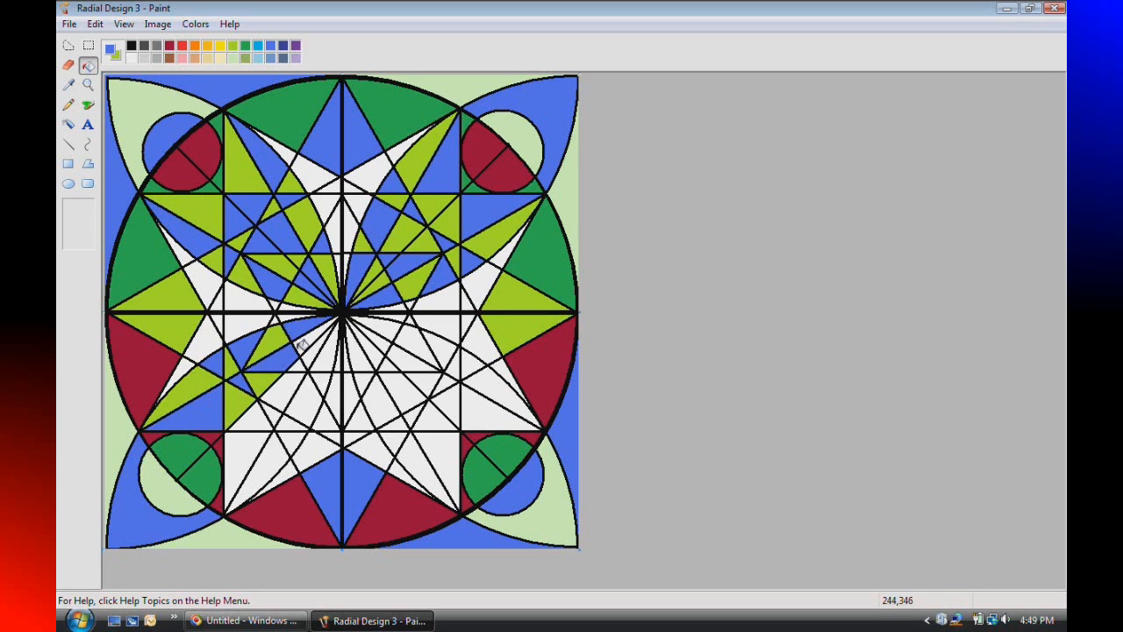
{"action": "right_click", "coordinate": [313, 344]}
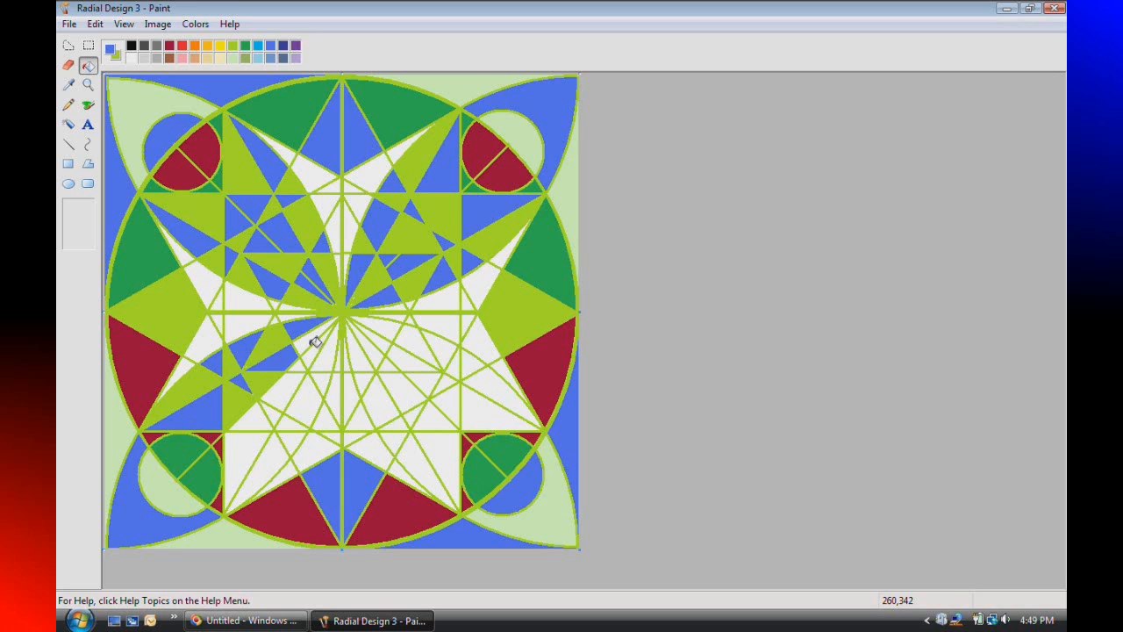
{"action": "key", "text": "ctrl+z"}
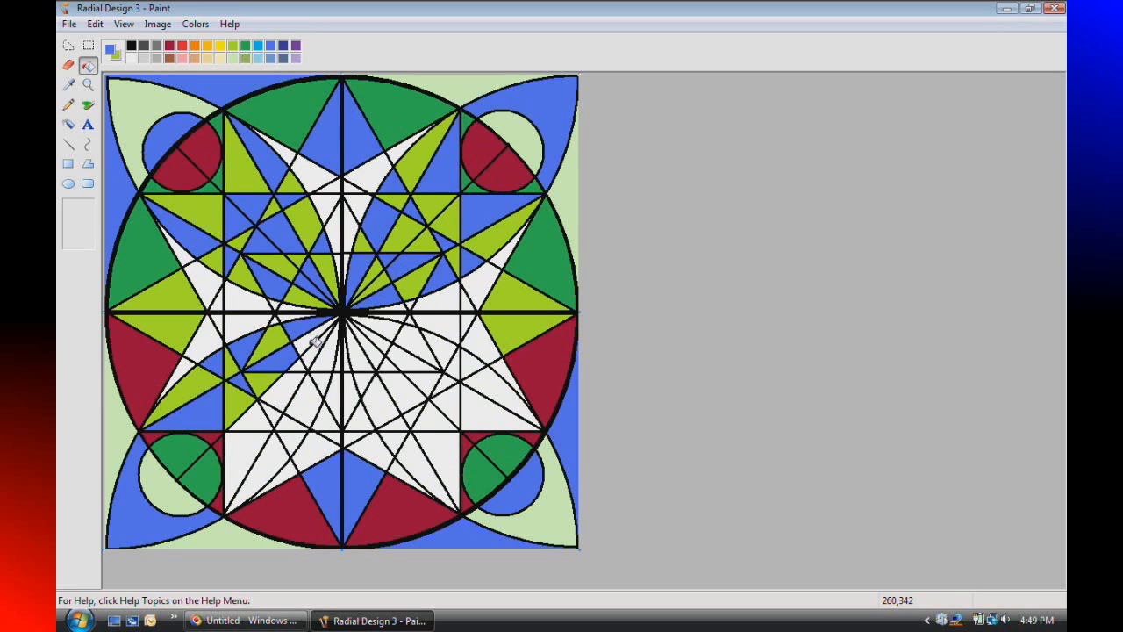
{"action": "left_click", "coordinate": [308, 343]}
Fill the pieces just below the lower-left petal's diagonal lime green, ending with a blue piece near the center.
{"action": "left_click", "coordinate": [254, 419]}
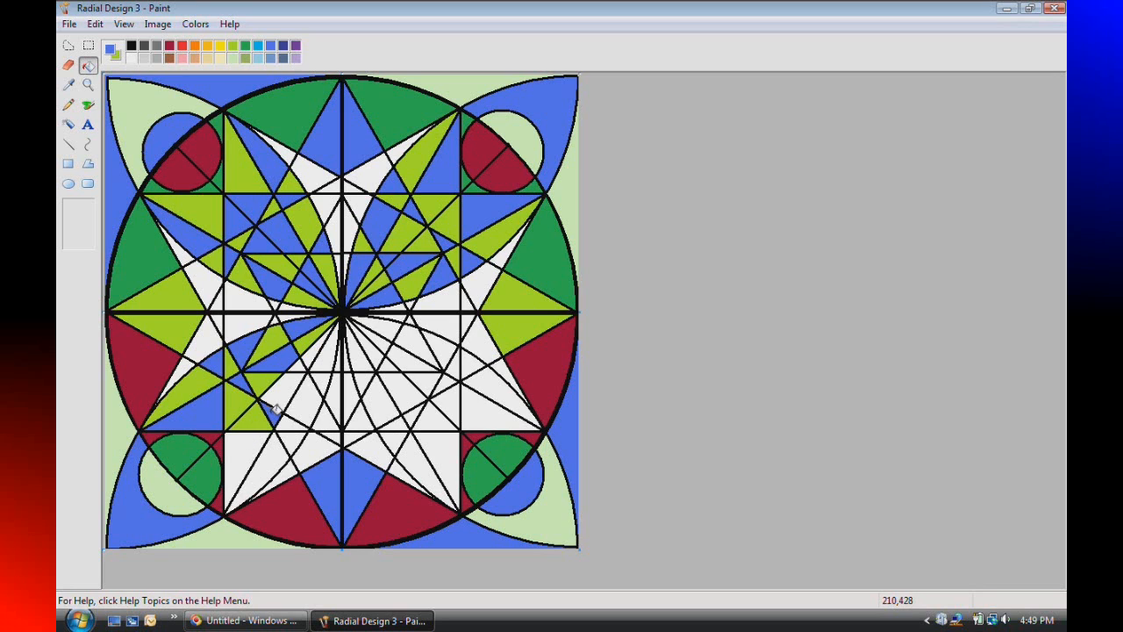
{"action": "right_click", "coordinate": [276, 396]}
{"action": "left_click", "coordinate": [282, 388]}
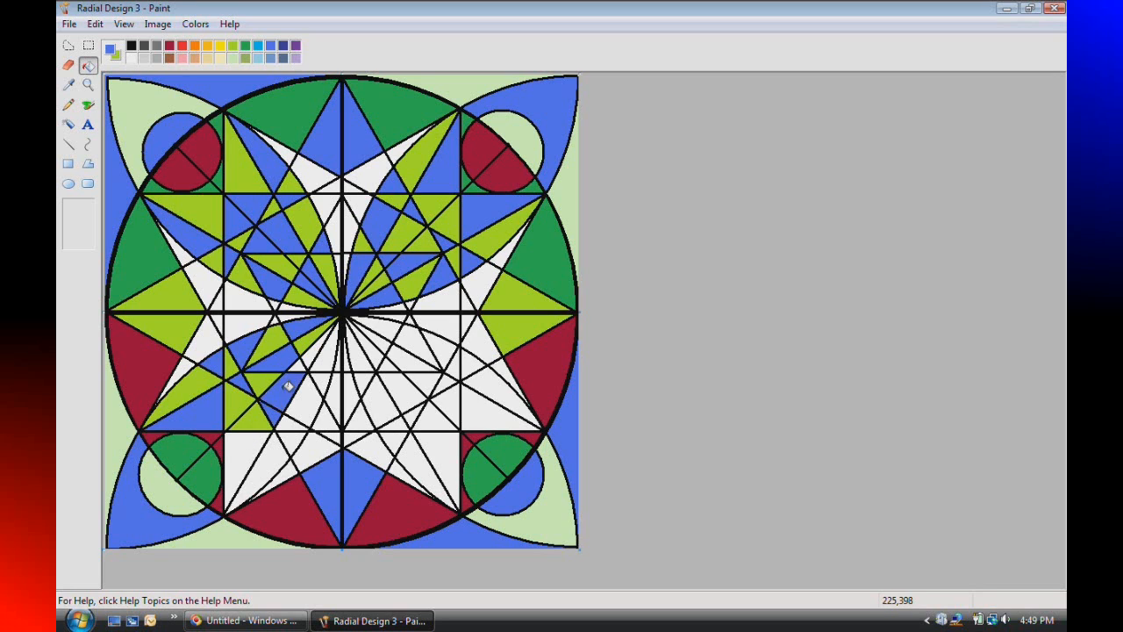
{"action": "right_click", "coordinate": [288, 386]}
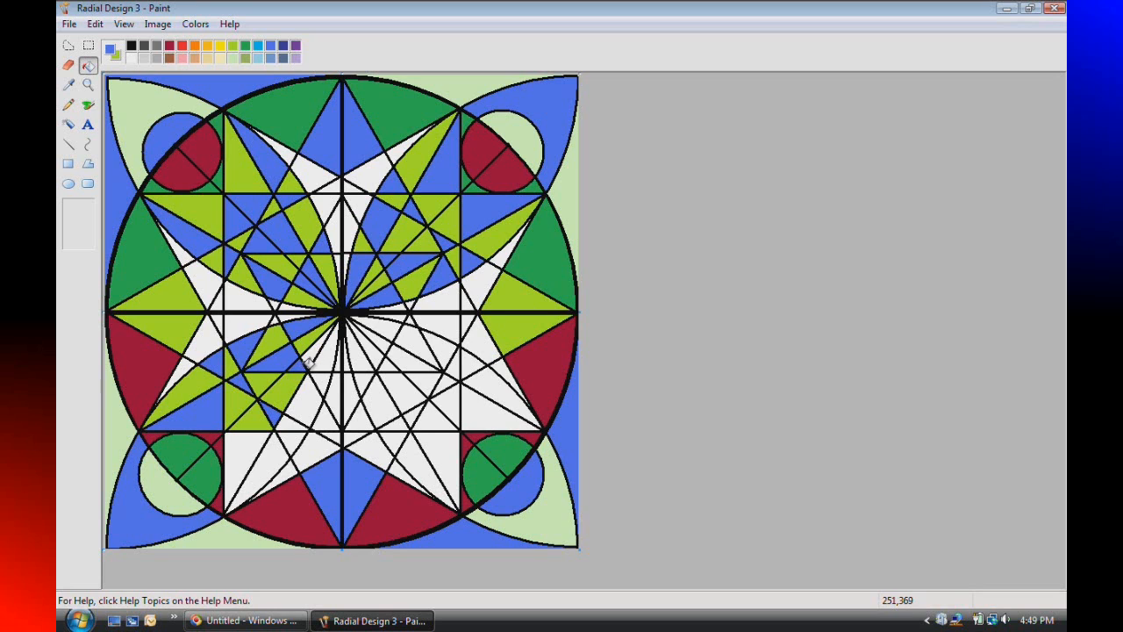
{"action": "left_click", "coordinate": [314, 354]}
Fill the lower-left petal's bottom star point and right edge with alternating blue and lime green up to the center.
{"action": "left_click", "coordinate": [253, 443]}
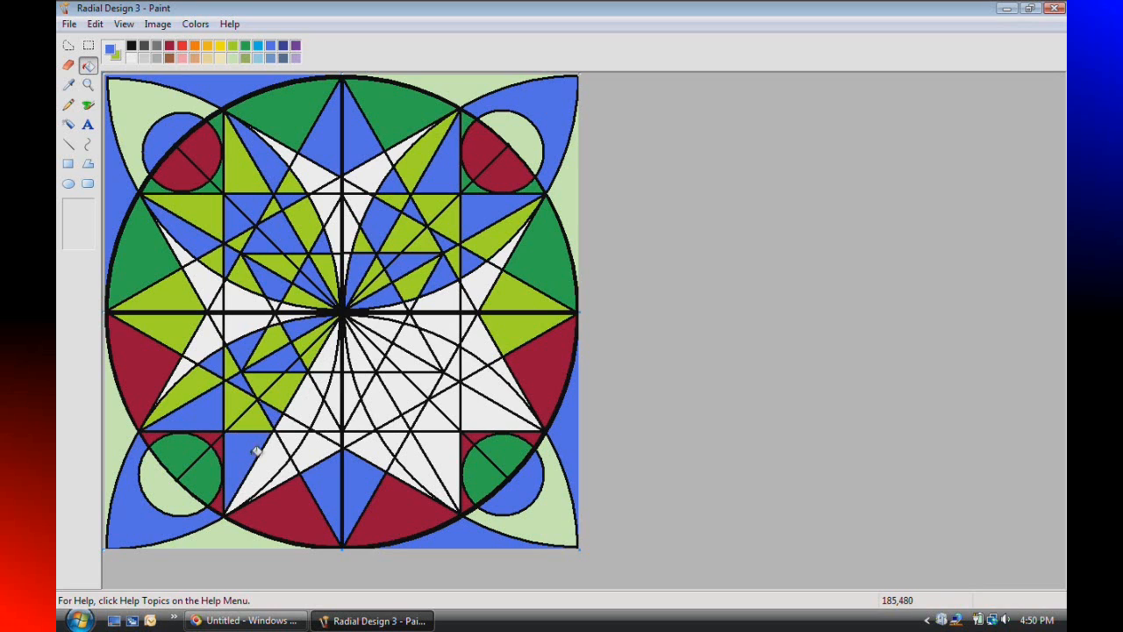
{"action": "right_click", "coordinate": [286, 448]}
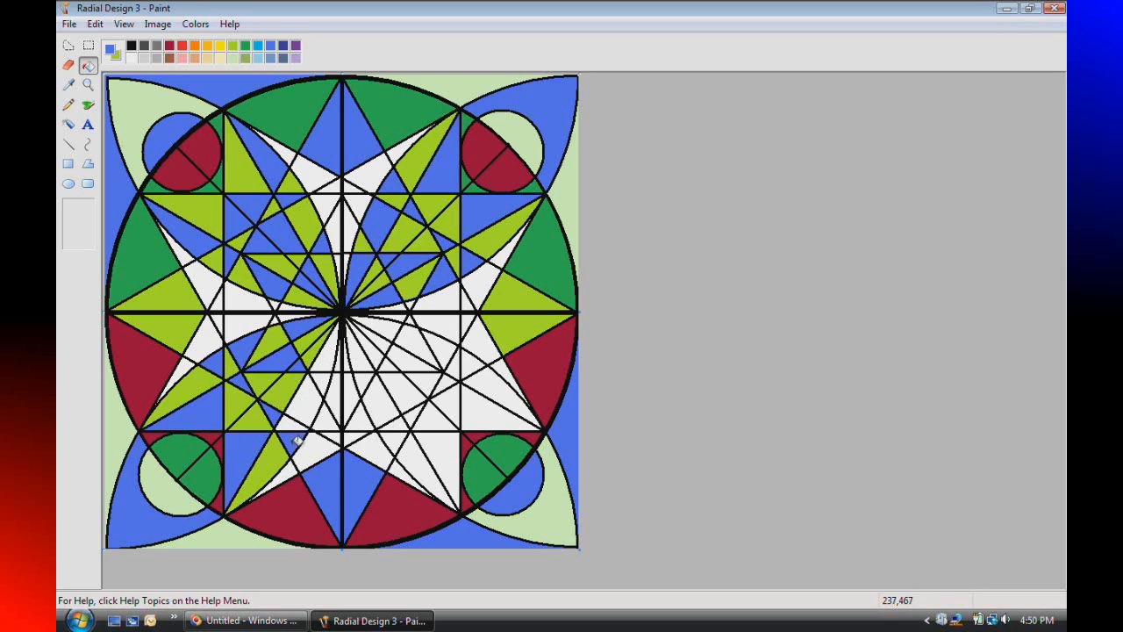
{"action": "right_click", "coordinate": [294, 422]}
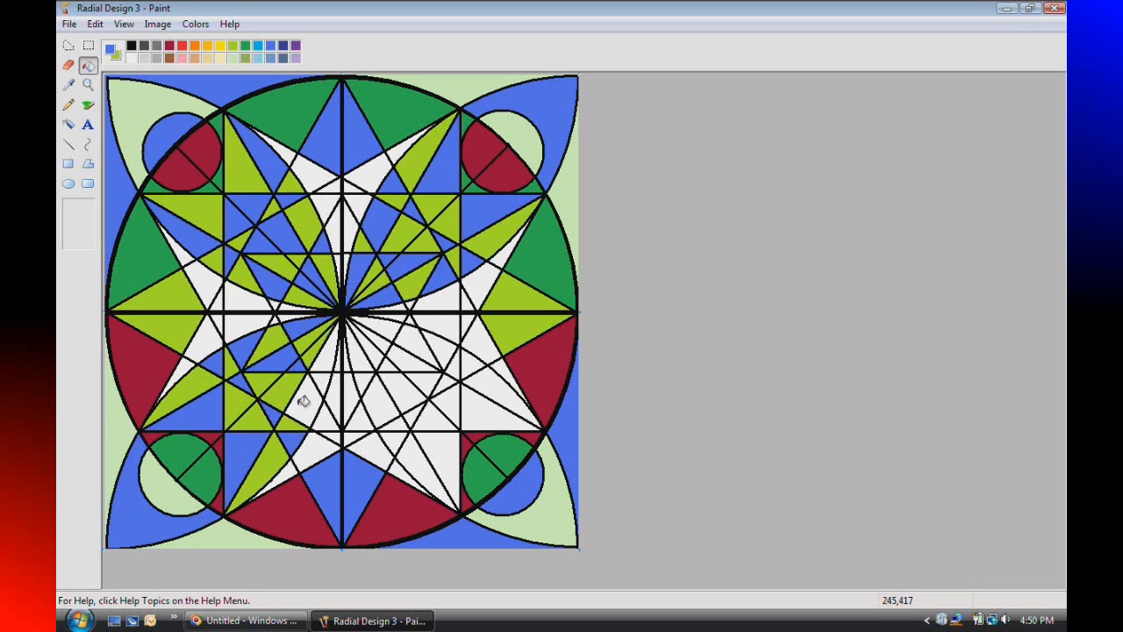
{"action": "left_click", "coordinate": [332, 359]}
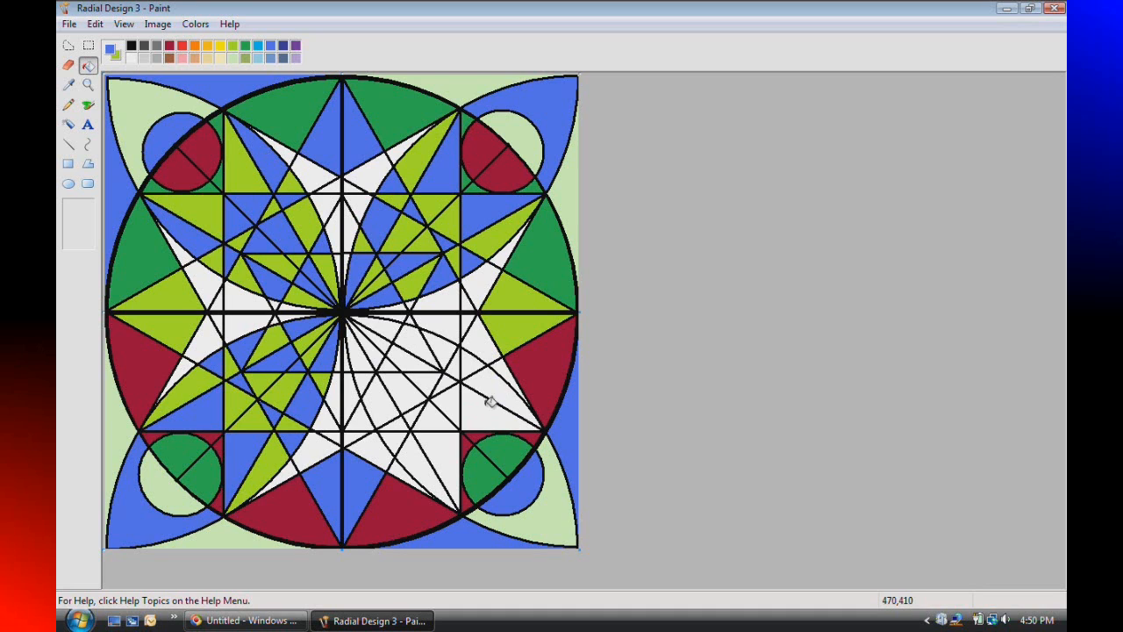
Fill the lower-right petal's pieces alternately blue and lime green above its diagonal, and its lower star-point triangle lime green.
{"action": "left_click", "coordinate": [522, 411]}
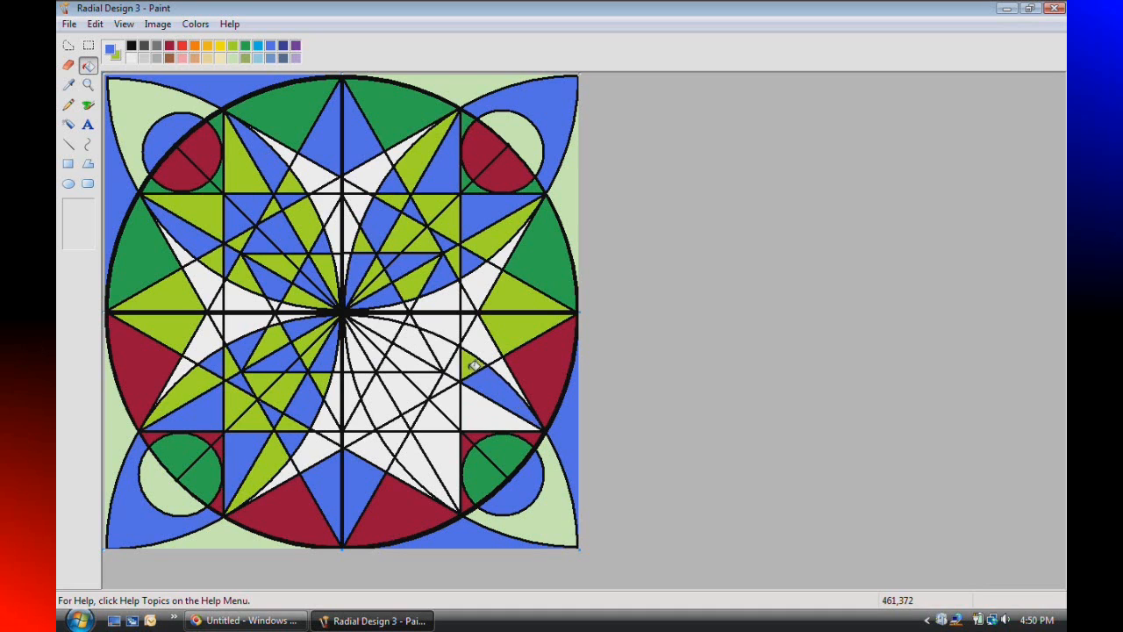
{"action": "left_click", "coordinate": [447, 343]}
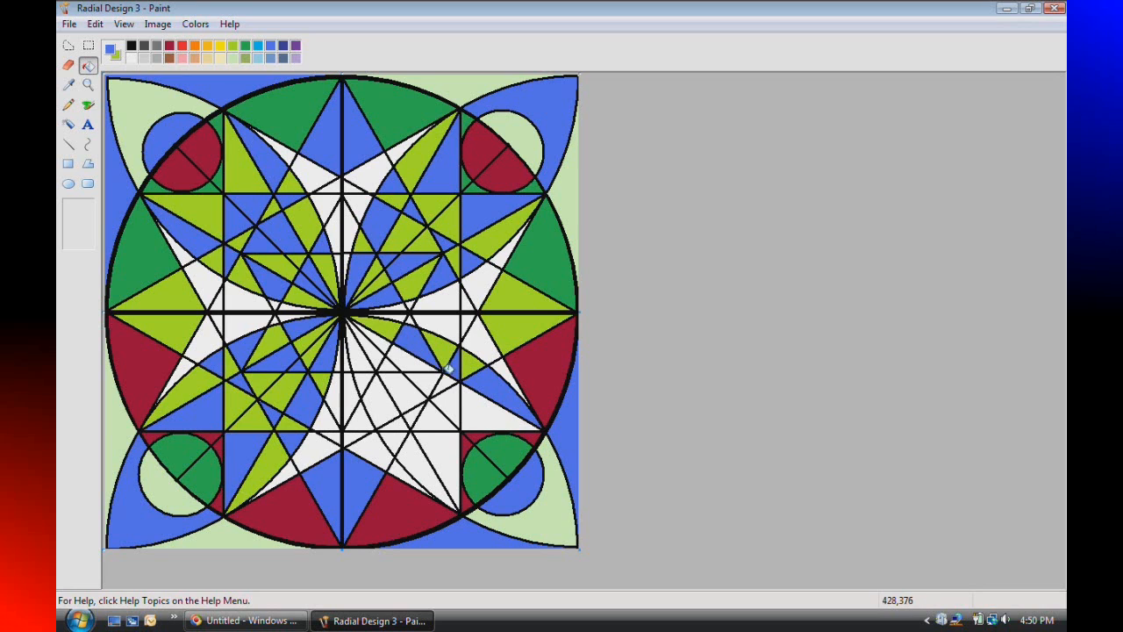
{"action": "left_click", "coordinate": [515, 422]}
{"action": "left_click", "coordinate": [453, 402]}
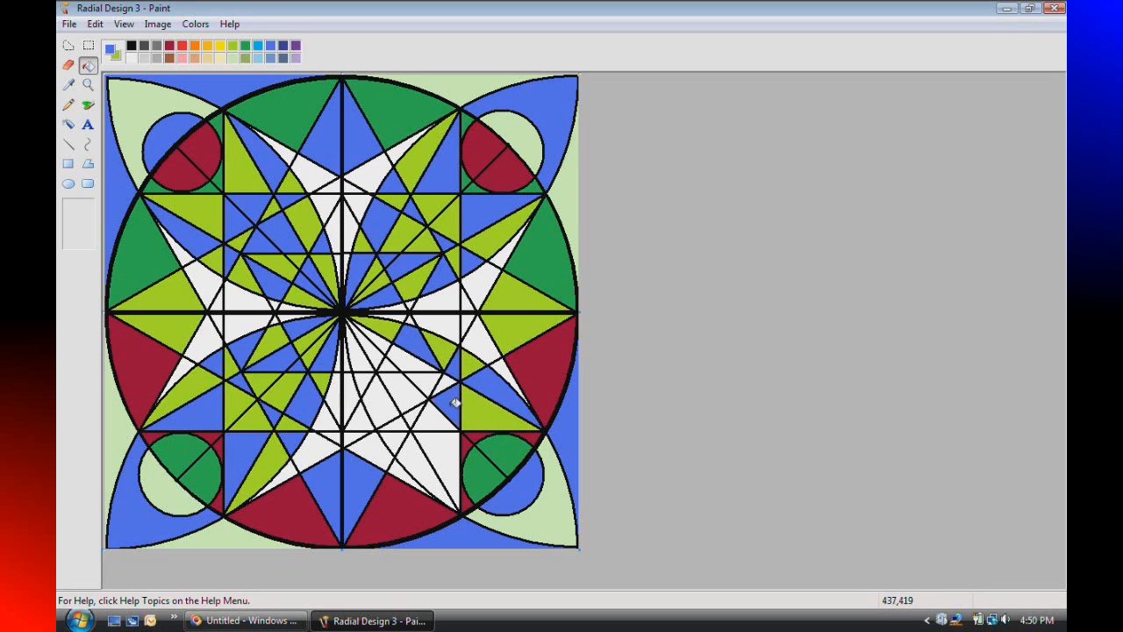
{"action": "left_click", "coordinate": [409, 358]}
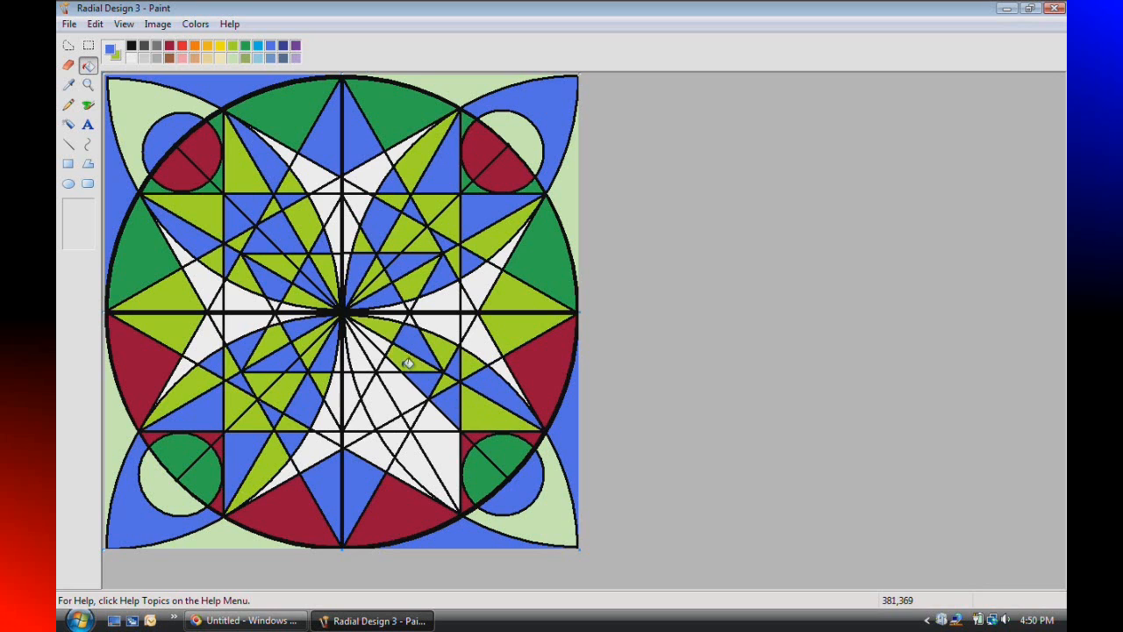
{"action": "left_click", "coordinate": [448, 455]}
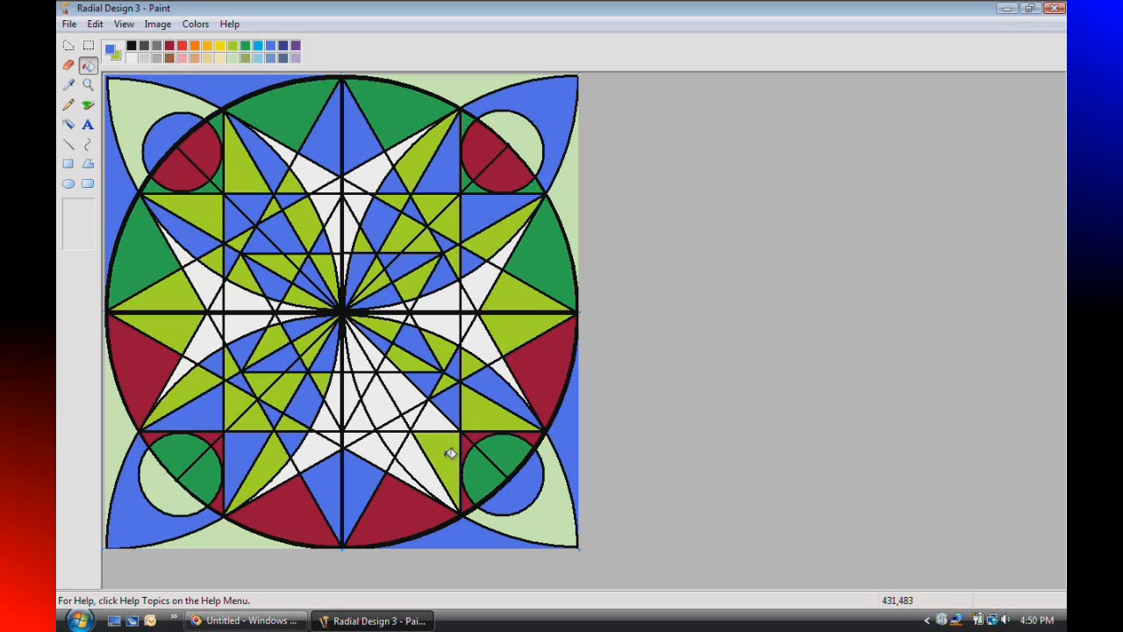
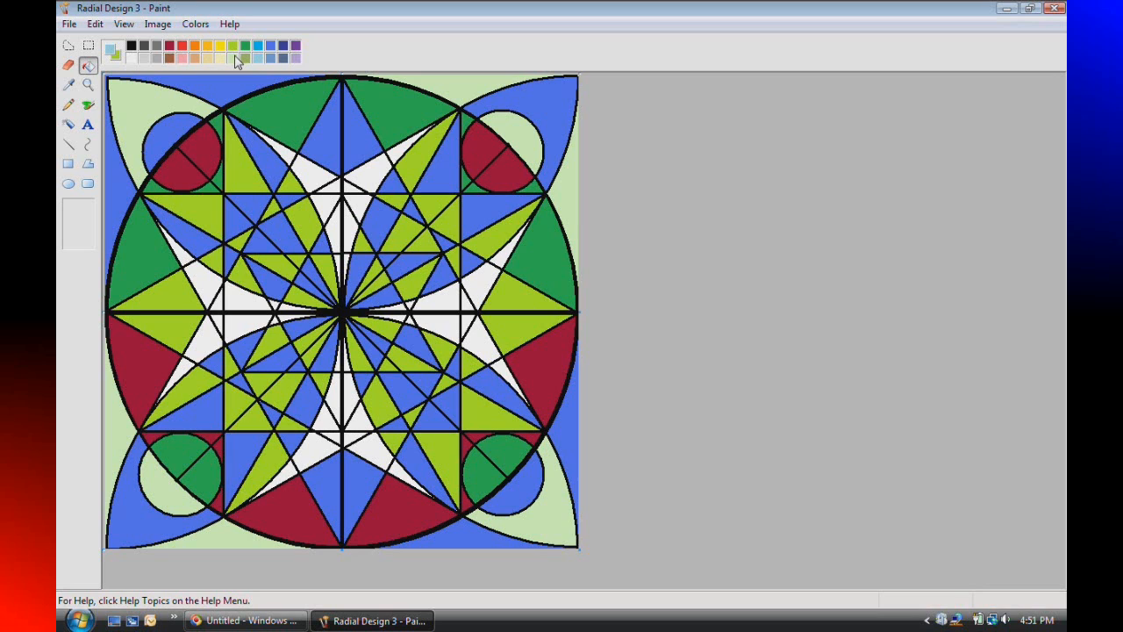
{"action": "left_click", "coordinate": [221, 57]}
{"action": "left_click", "coordinate": [289, 153]}
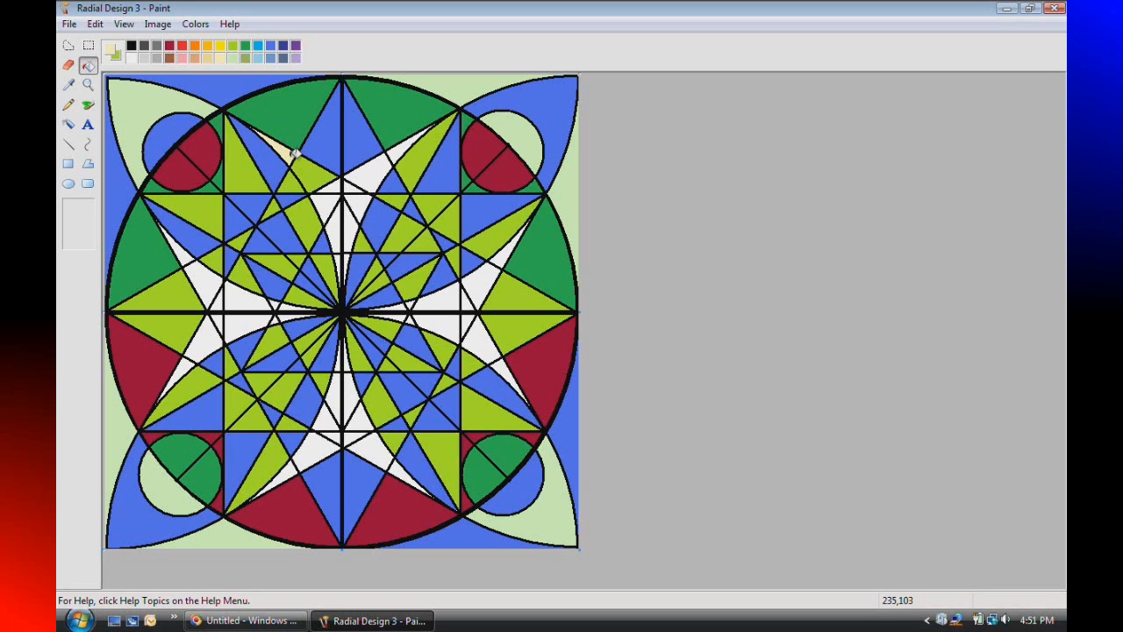
{"action": "right_click", "coordinate": [294, 156]}
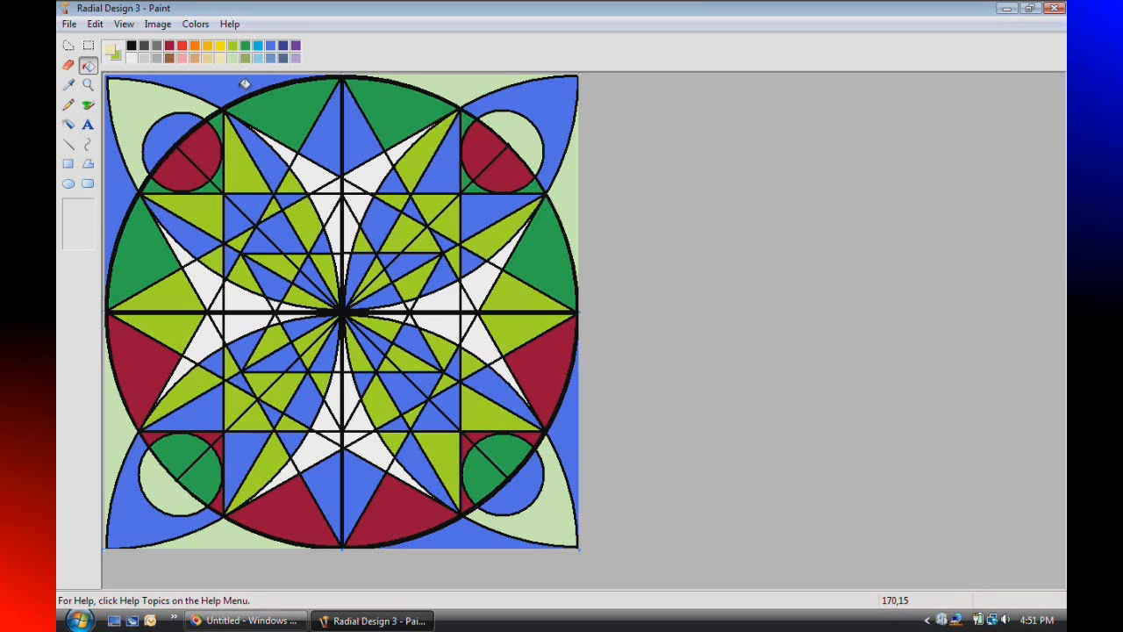
Fill the white slivers beside the top blue star point yellow and the adjoining inner pieces orange on both sides.
{"action": "left_click", "coordinate": [219, 46]}
{"action": "right_click", "coordinate": [218, 57]}
{"action": "left_click", "coordinate": [284, 154]}
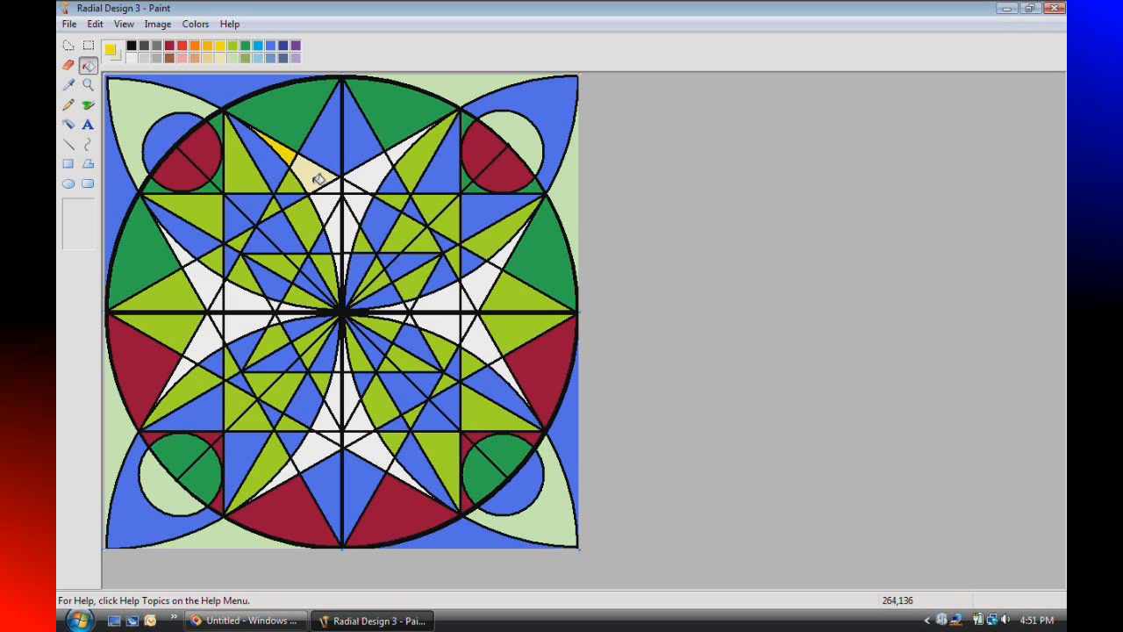
{"action": "right_click", "coordinate": [314, 171]}
{"action": "left_click", "coordinate": [209, 52]}
{"action": "left_click", "coordinate": [303, 173]}
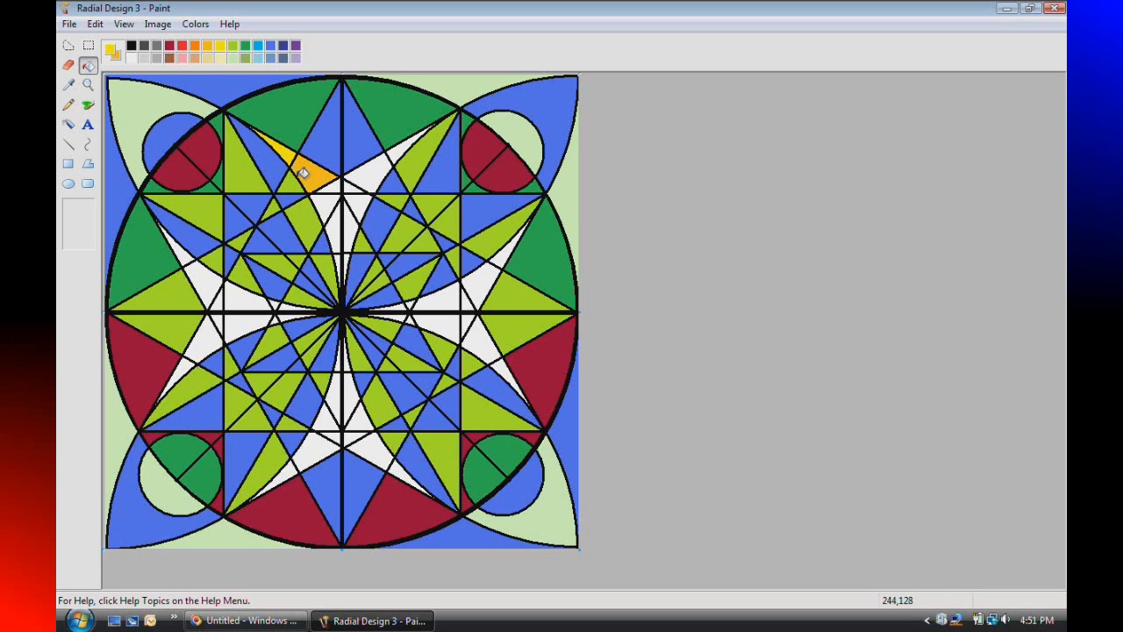
{"action": "left_click", "coordinate": [366, 174]}
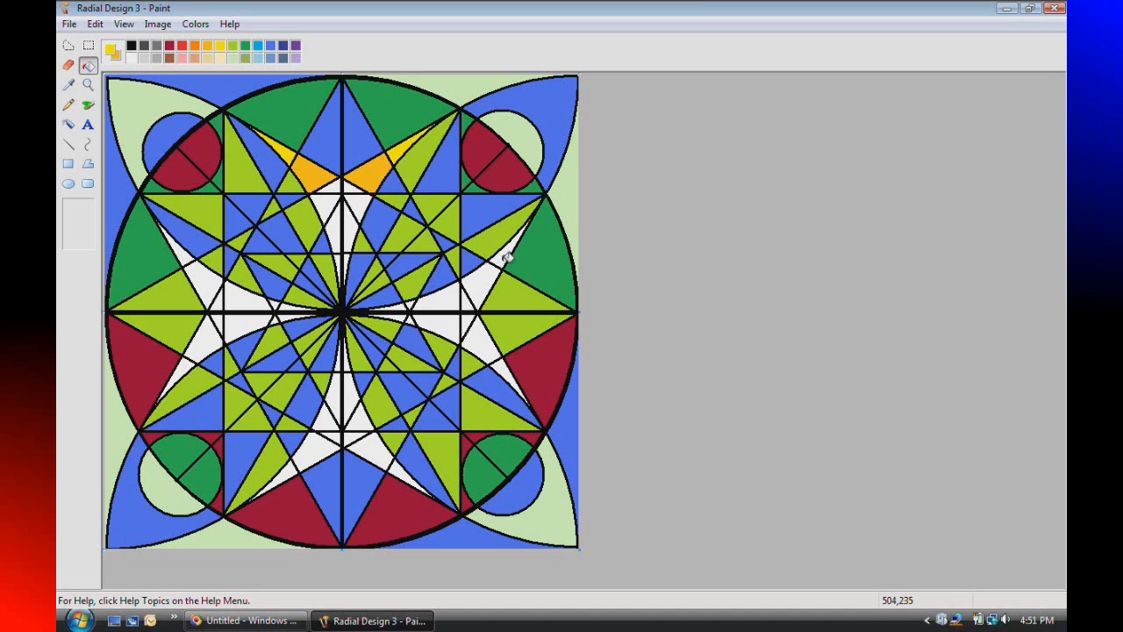
Fill the white slivers beside the bottom blue star point yellow and the adjoining inner pieces orange on both sides.
{"action": "left_click", "coordinate": [405, 472]}
{"action": "left_click", "coordinate": [383, 458]}
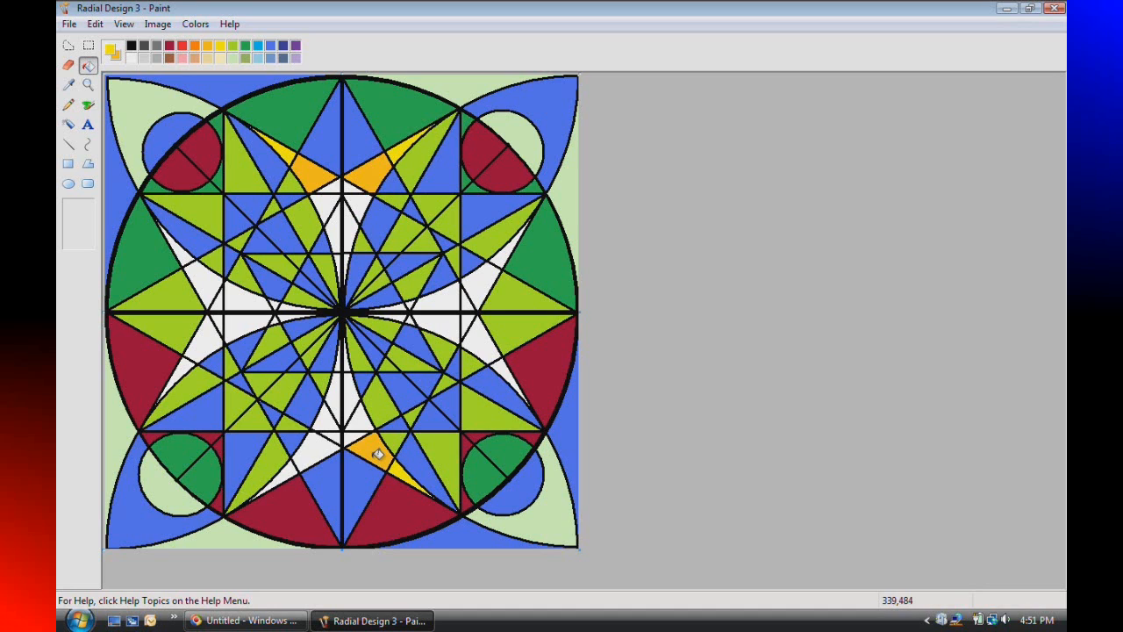
{"action": "left_click", "coordinate": [295, 471]}
{"action": "left_click", "coordinate": [284, 473]}
{"action": "left_click", "coordinate": [310, 461]}
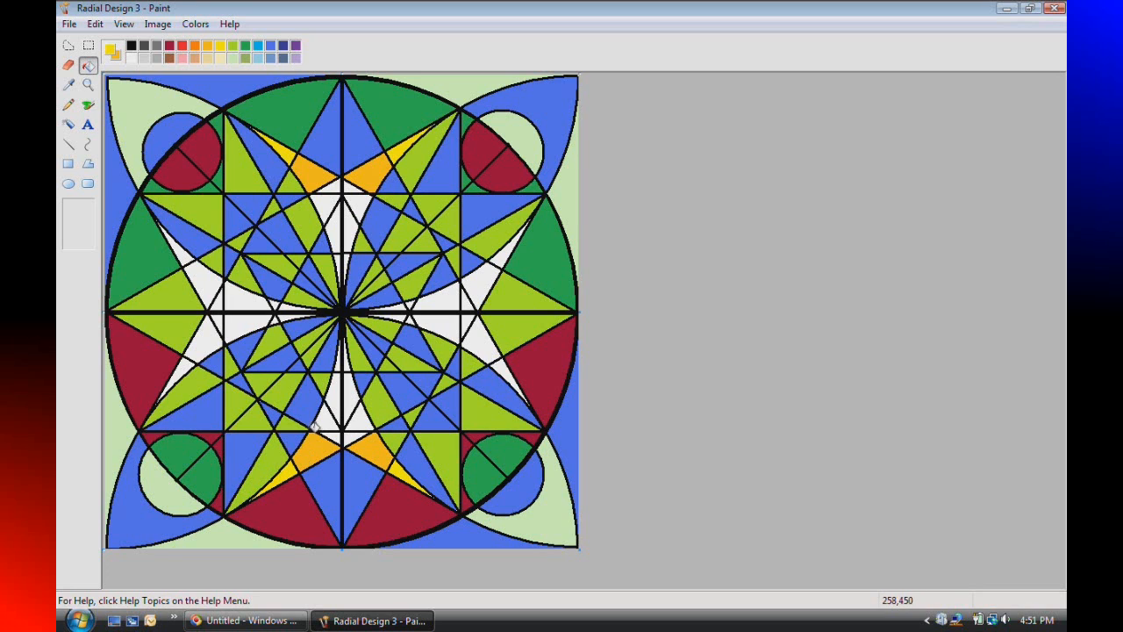
Fill the white slivers beside the right lime green star point yellow and the adjoining inner pieces orange, above and below the horizontal axis.
{"action": "left_click", "coordinate": [506, 369]}
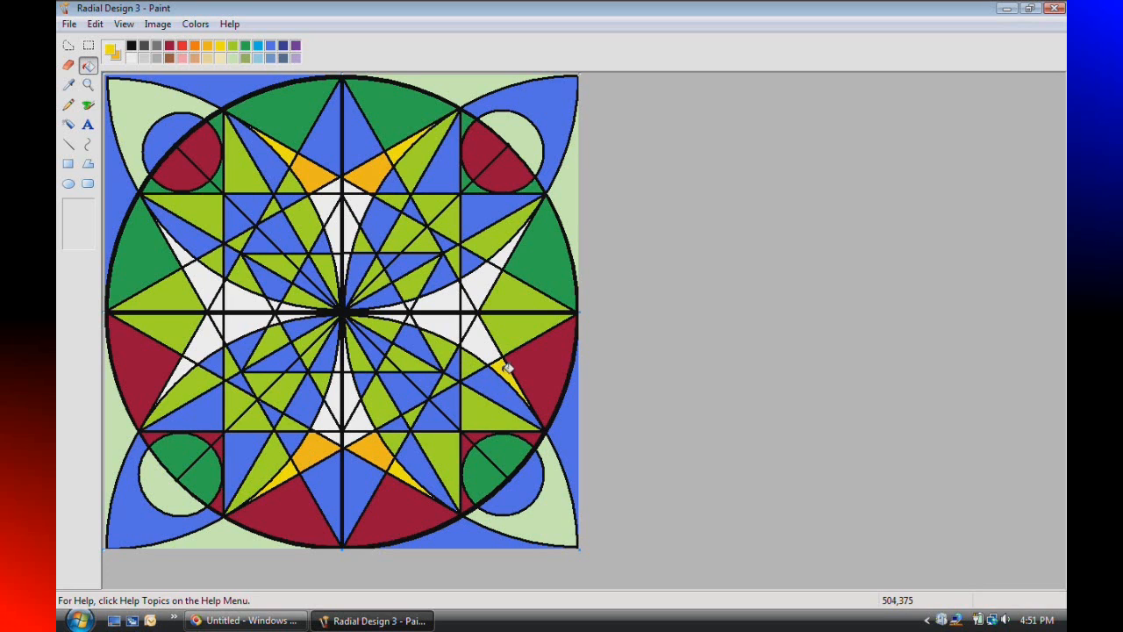
{"action": "left_click", "coordinate": [506, 252]}
{"action": "right_click", "coordinate": [484, 279]}
{"action": "right_click", "coordinate": [479, 337]}
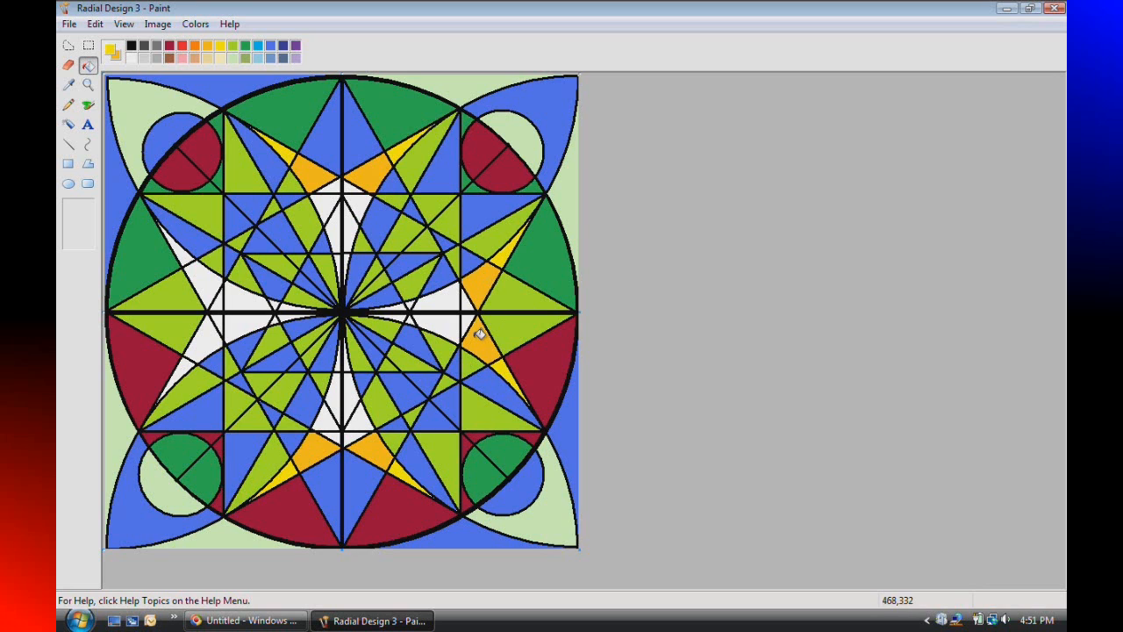
Fill the left arm's white pieces yellow and orange alternately, from the slivers beside the lime green star point in to the center.
{"action": "left_click", "coordinate": [180, 250]}
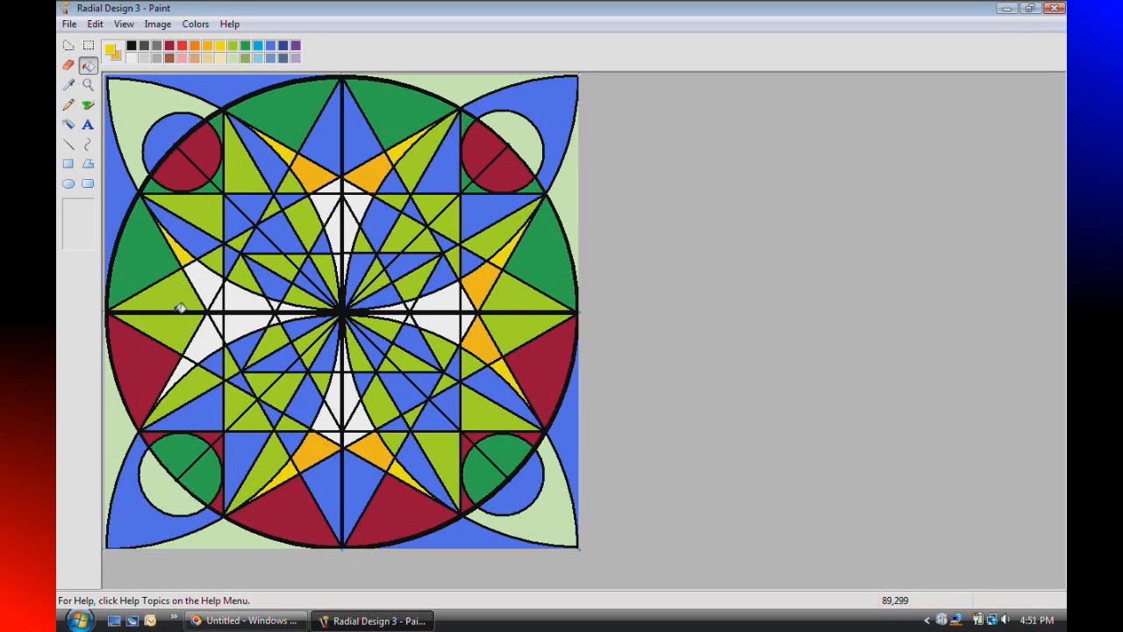
{"action": "left_click", "coordinate": [186, 366]}
{"action": "right_click", "coordinate": [200, 346]}
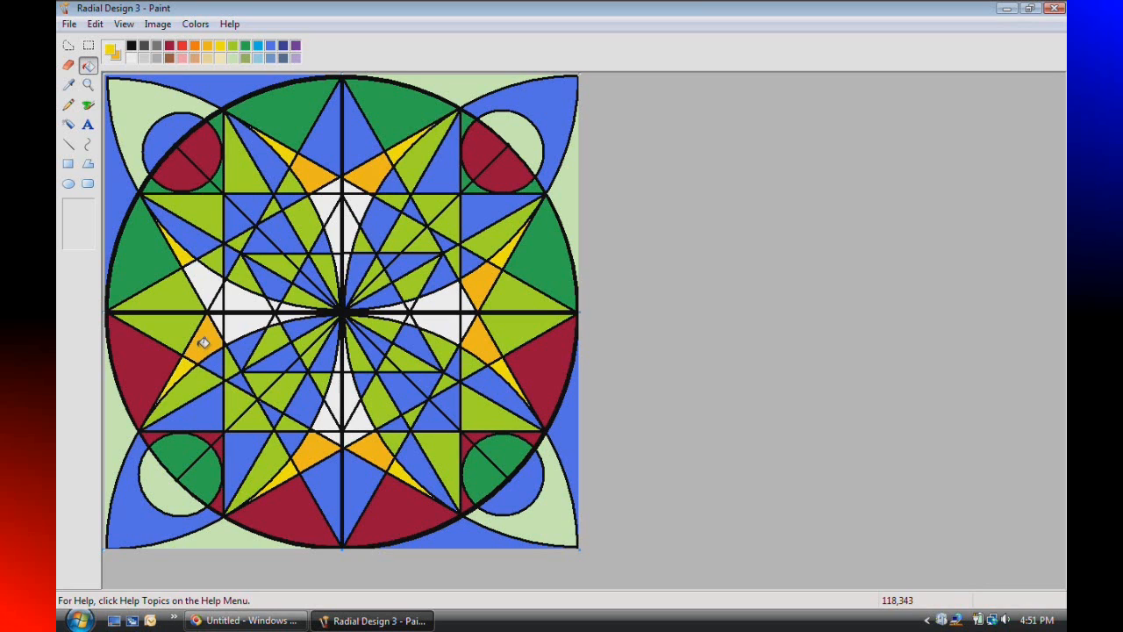
{"action": "right_click", "coordinate": [211, 277]}
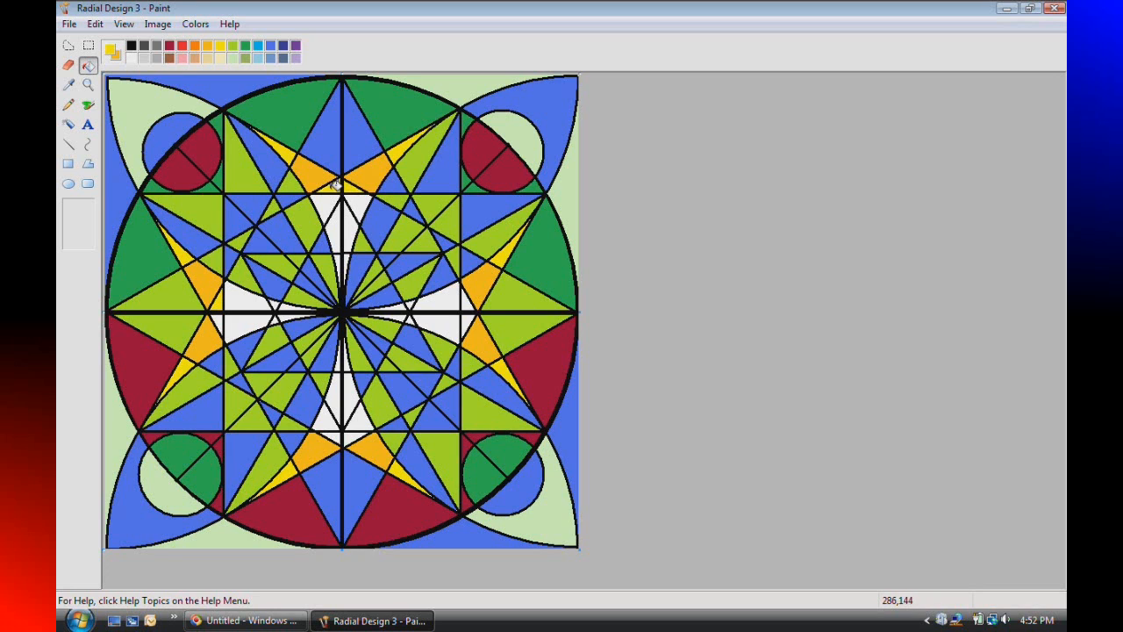
{"action": "left_click", "coordinate": [242, 318]}
{"action": "left_click", "coordinate": [243, 303]}
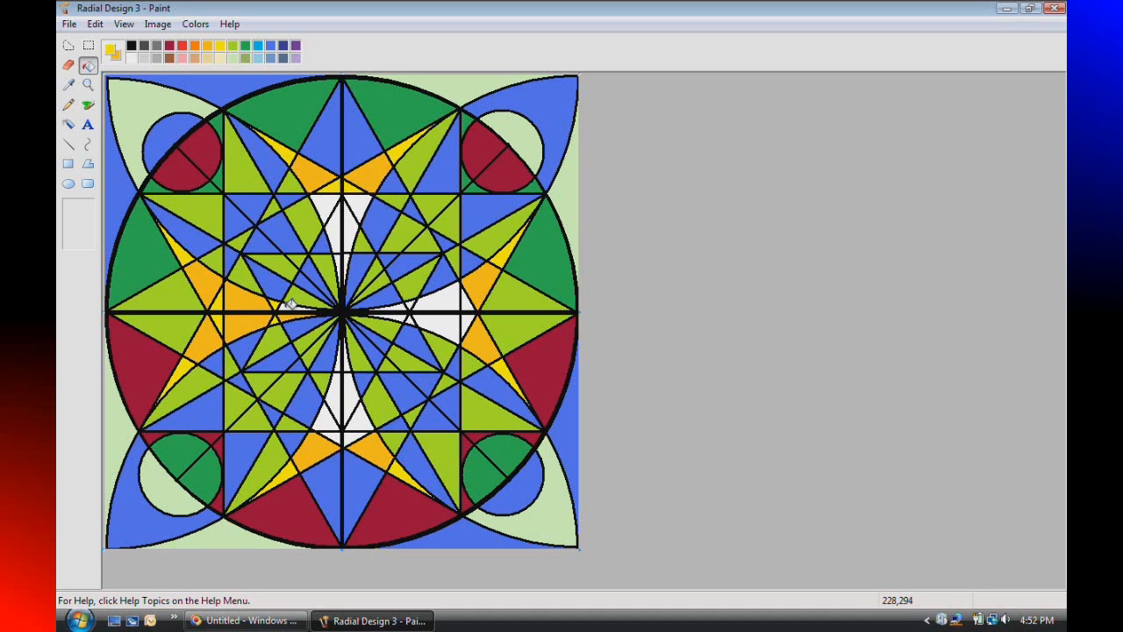
Fill the upper arm's remaining white pieces on both sides of the vertical axis alternately orange and yellow down to the center.
{"action": "left_click", "coordinate": [332, 205]}
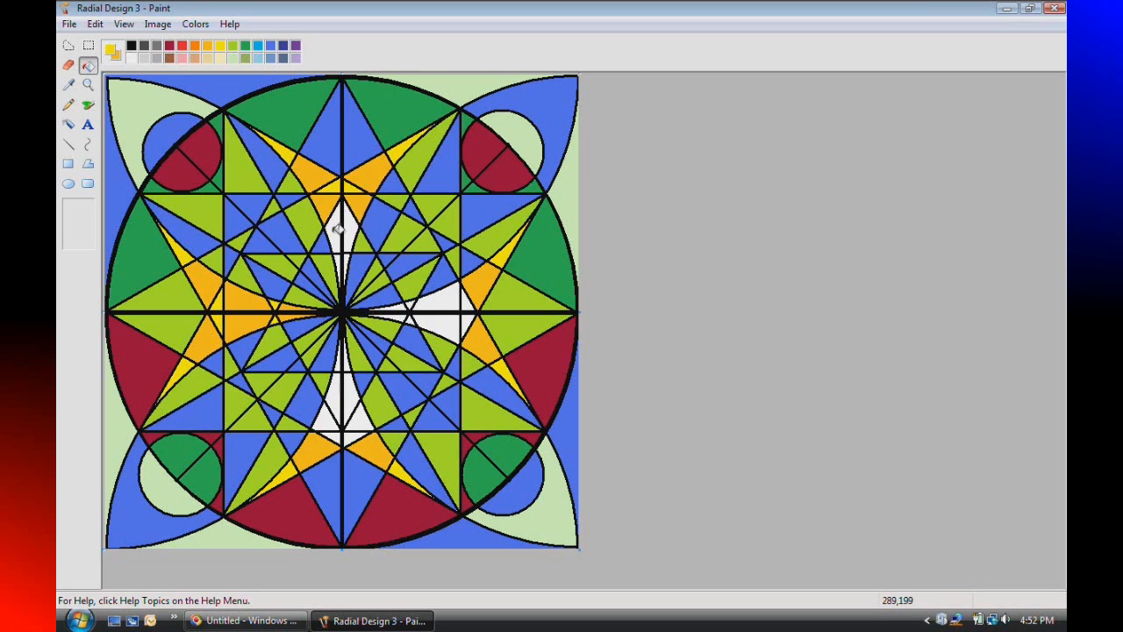
{"action": "left_click", "coordinate": [338, 230]}
{"action": "left_click", "coordinate": [352, 230]}
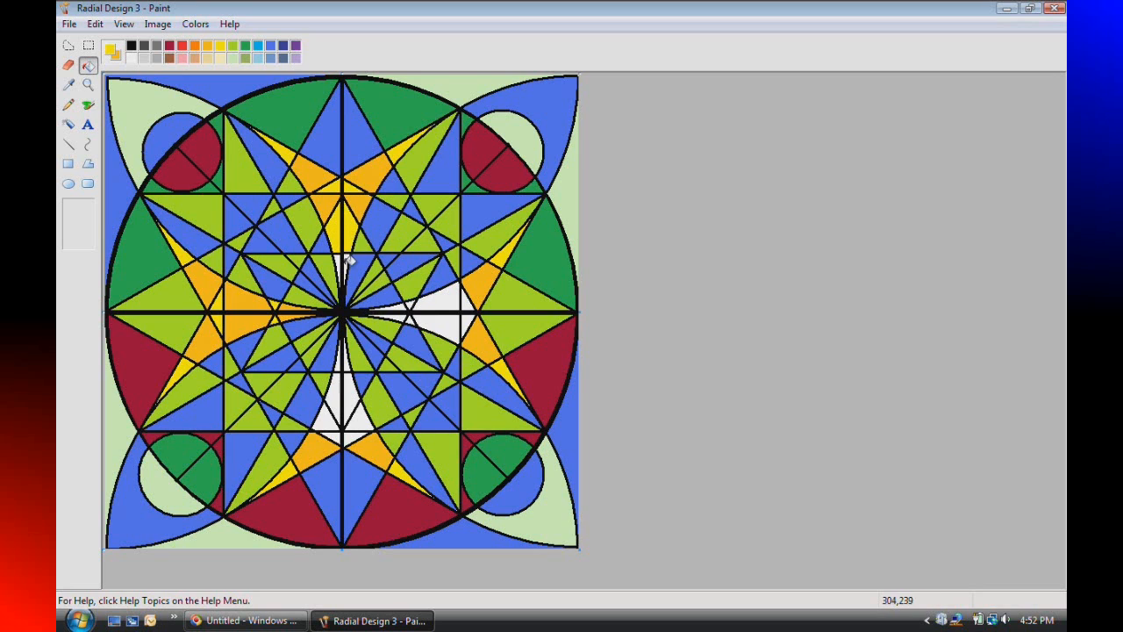
{"action": "left_click", "coordinate": [348, 261]}
Fill the right arm's remaining white pieces orange near the square's edge and yellow next to the center.
{"action": "left_click", "coordinate": [449, 299]}
{"action": "left_click", "coordinate": [452, 320]}
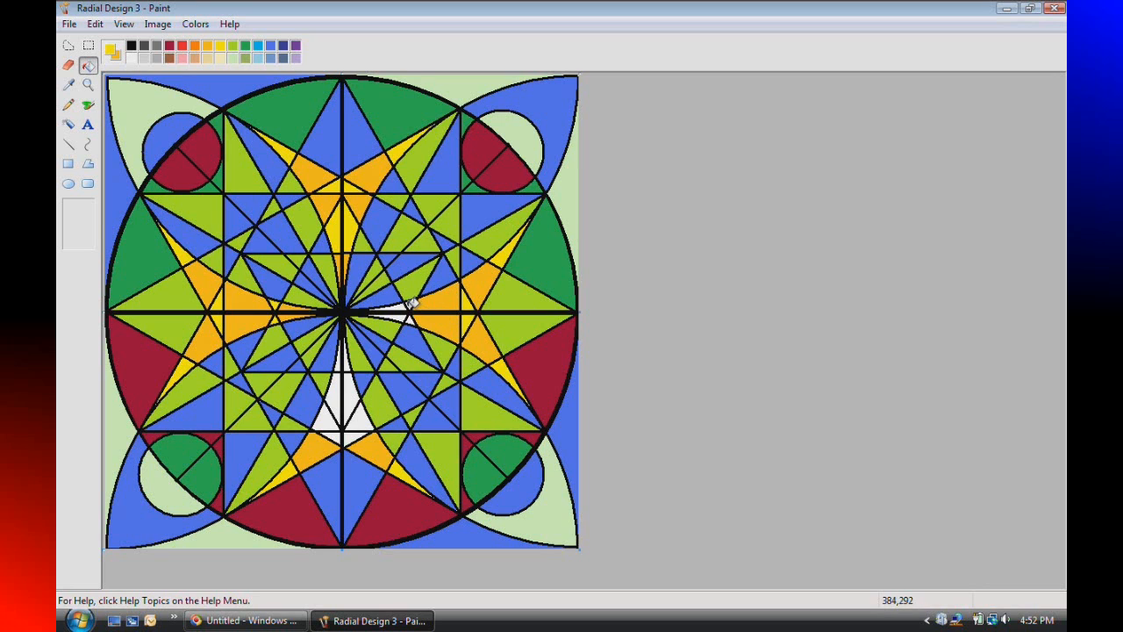
{"action": "left_click", "coordinate": [400, 308]}
{"action": "left_click", "coordinate": [403, 316]}
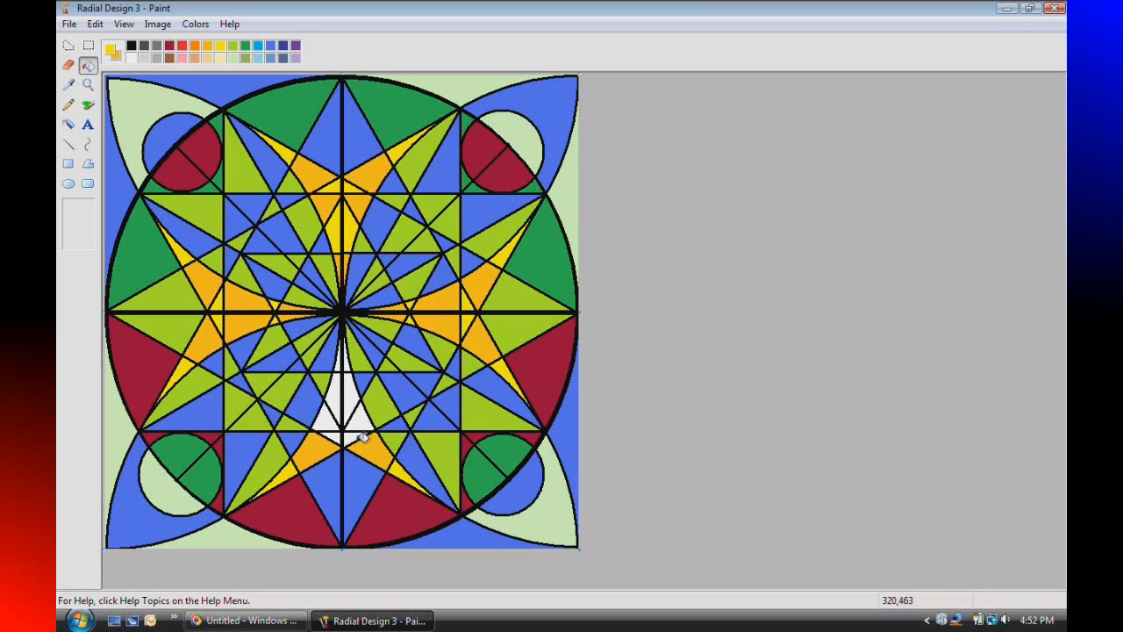
Fill the lower arm's remaining white pieces alternately orange and yellow up to the center, and save the picture.
{"action": "left_click", "coordinate": [333, 427]}
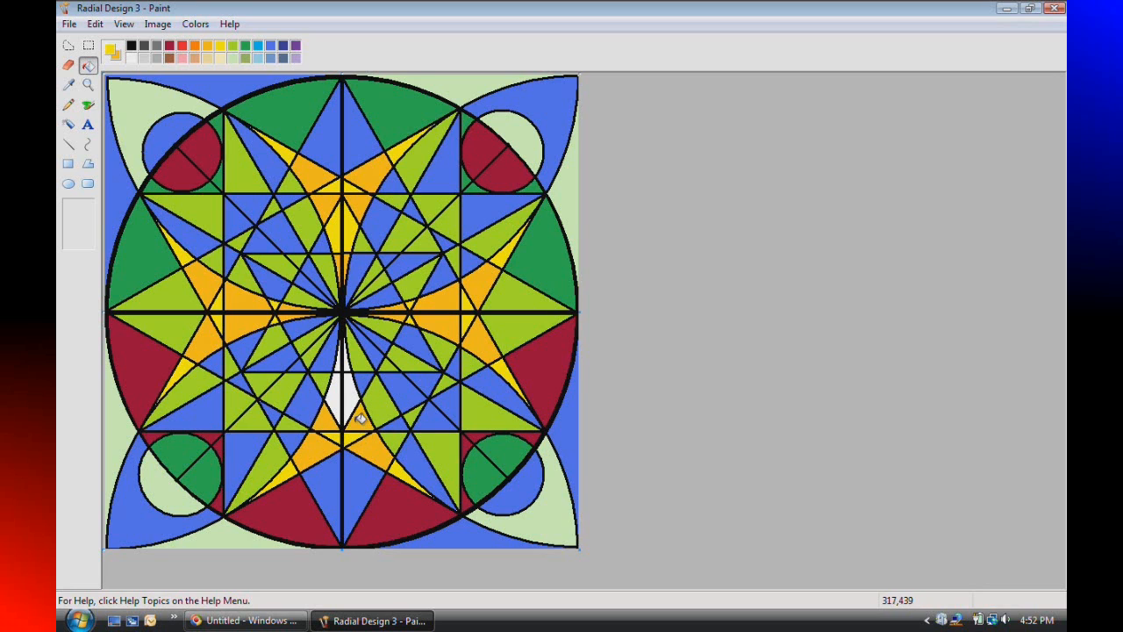
{"action": "left_click", "coordinate": [333, 402]}
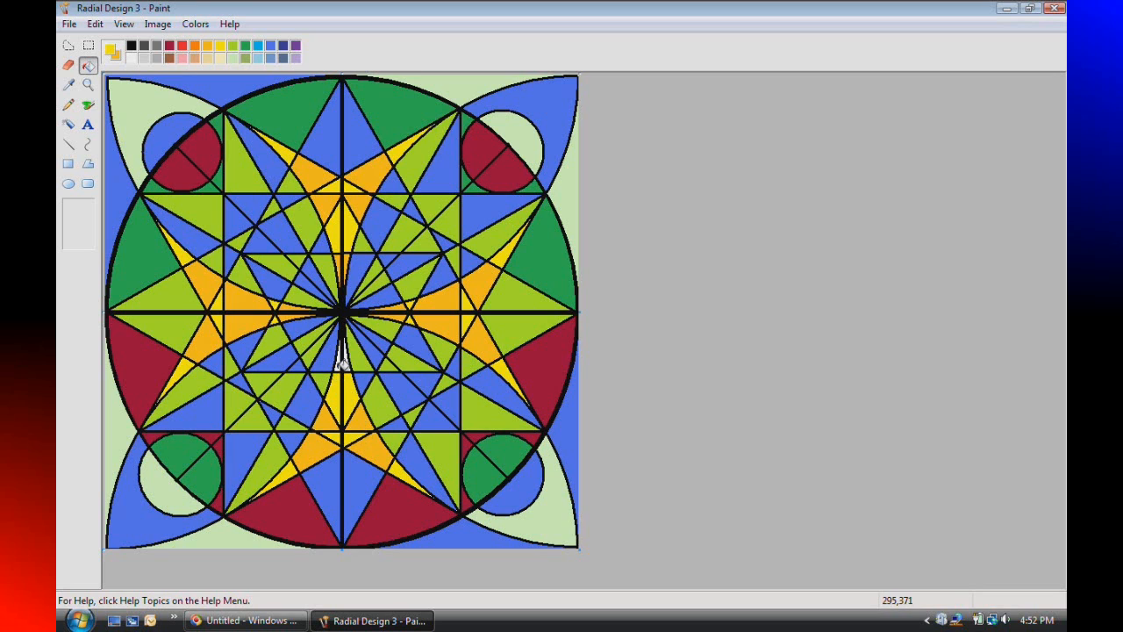
{"action": "left_click", "coordinate": [347, 362]}
{"action": "left_click", "coordinate": [68, 23]}
{"action": "left_click", "coordinate": [93, 77]}
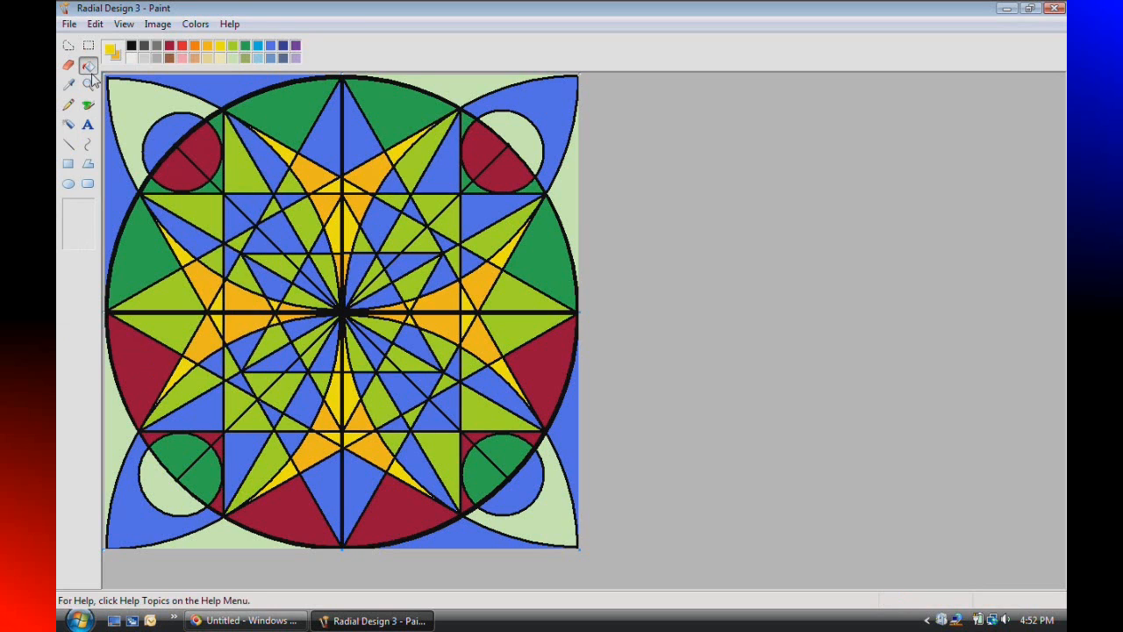